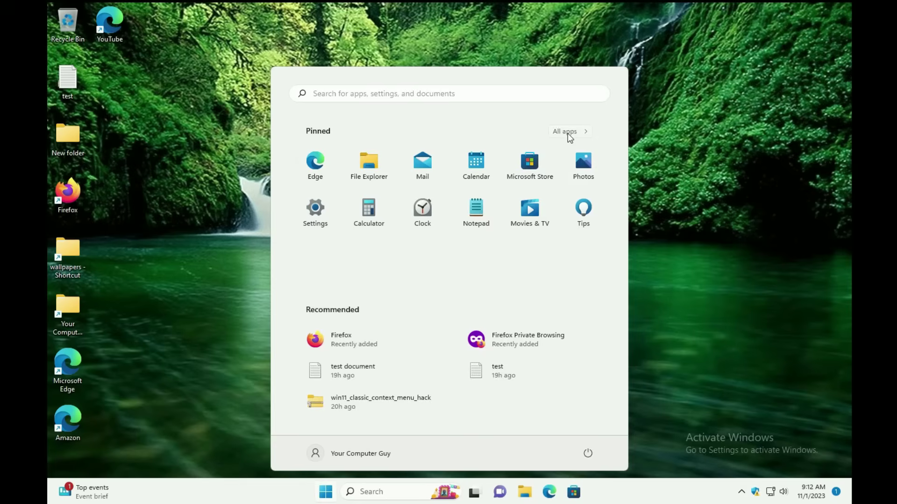
Step: Browse the Start menu's full list of installed apps
scroll(574, 205, down, 1)
scroll(574, 207, down, 6)
scroll(572, 208, down, 8)
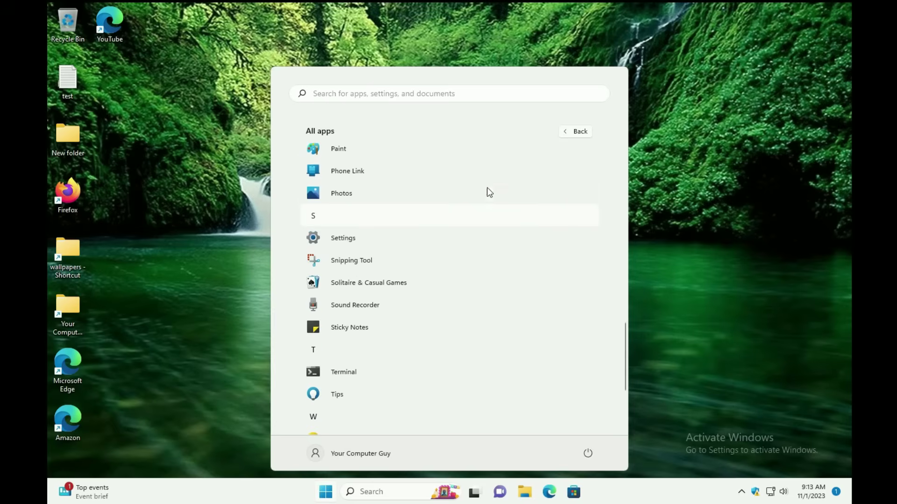
Step: Search for "paint" in the Start menu and again from the taskbar search, and open Paint
click(351, 94)
text(o)
key(BackSpace)
text(a)
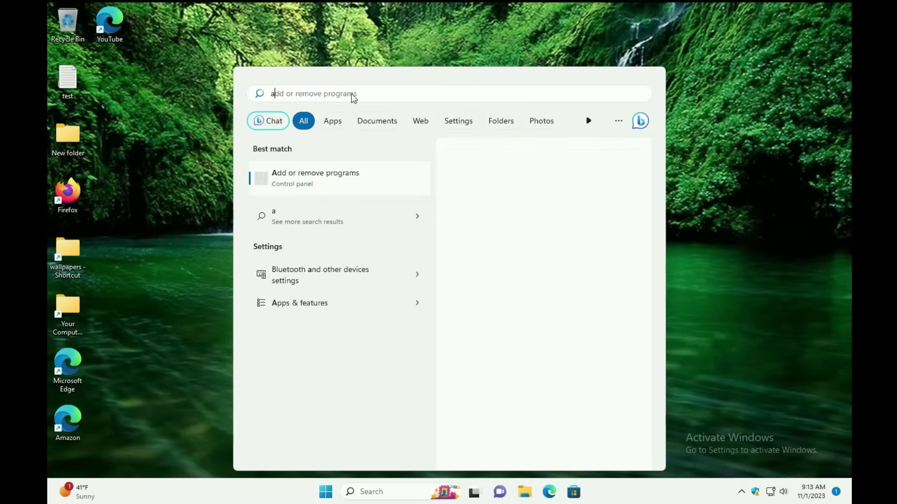
key(BackSpace)
text(paint)
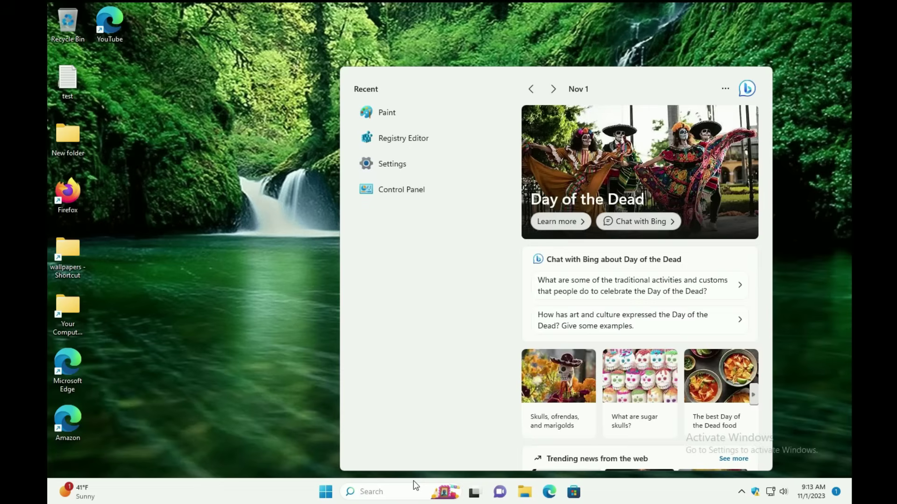
text(paint)
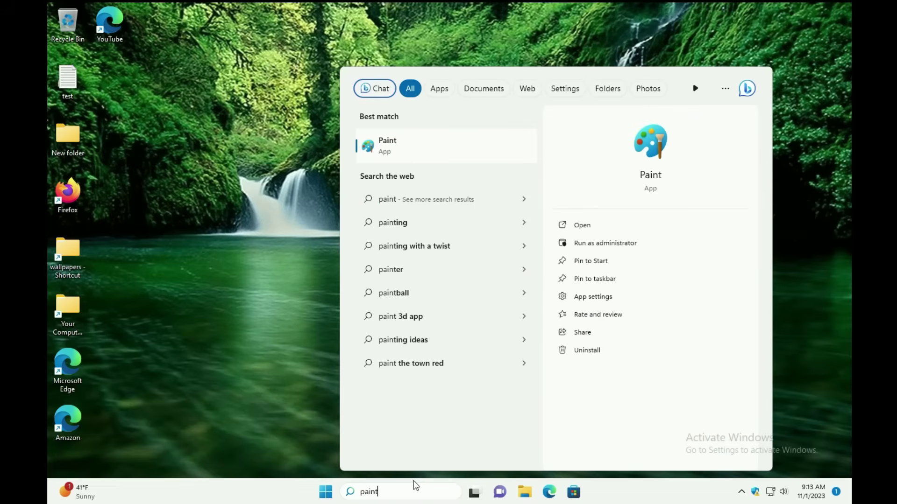
click(402, 140)
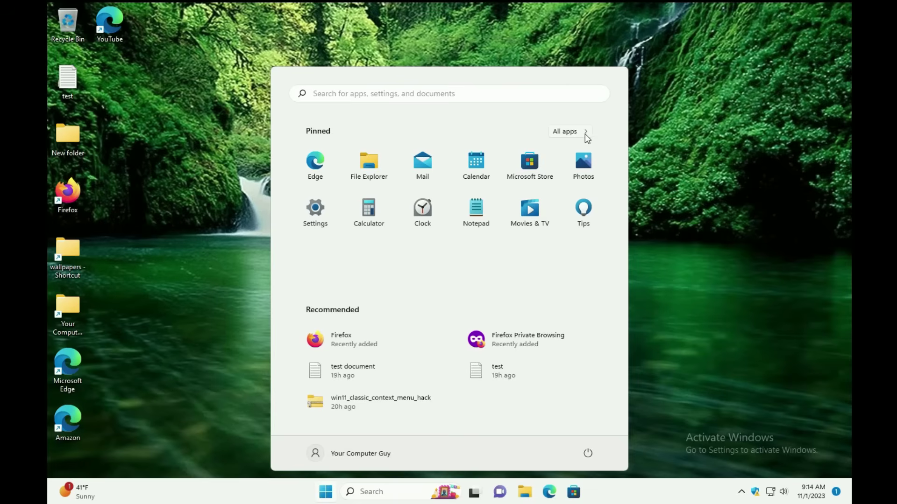
Step: Pin Firefox to Start from the full list of installed apps
click(577, 136)
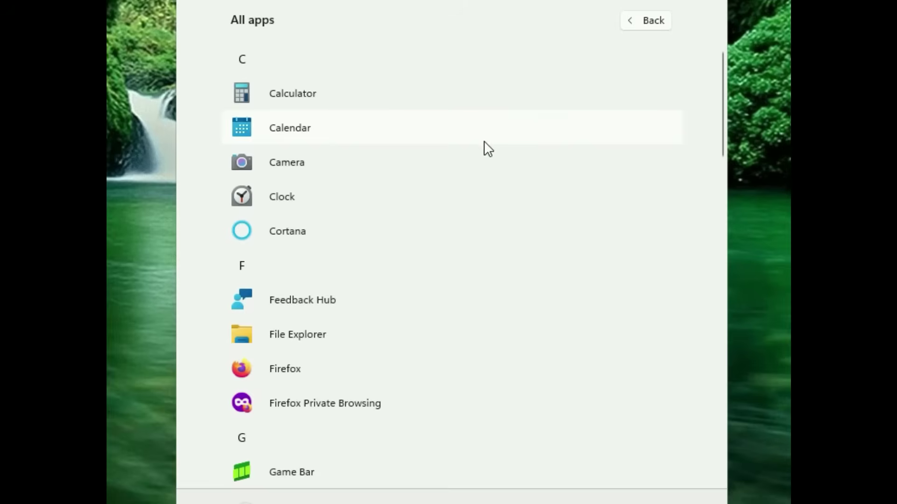
scroll(457, 220, down, 2)
scroll(464, 161, down, 1)
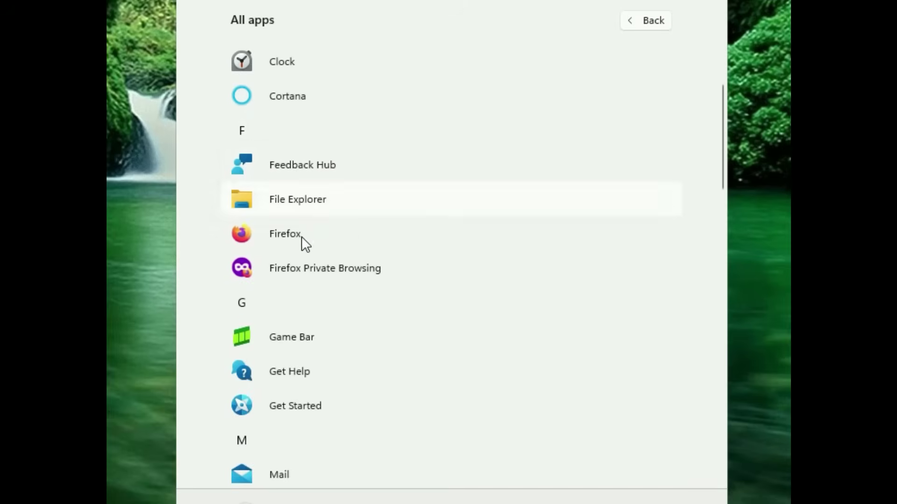
right_click(299, 247)
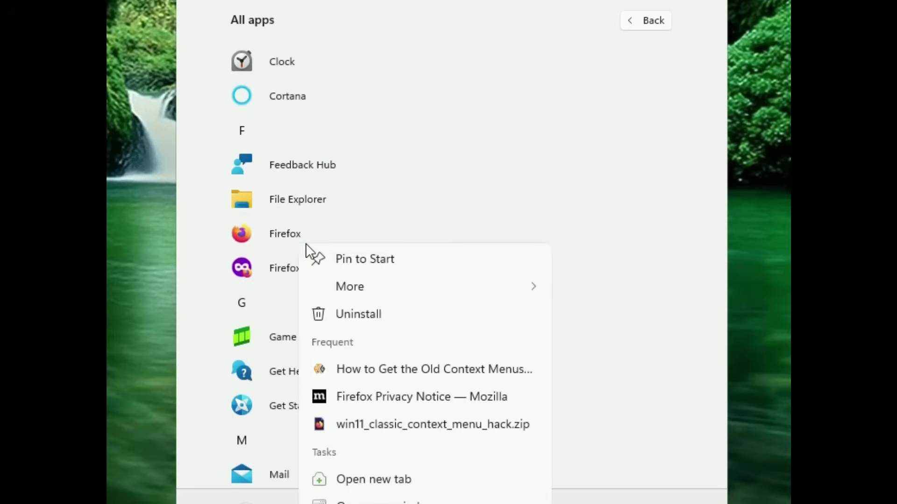
click(385, 269)
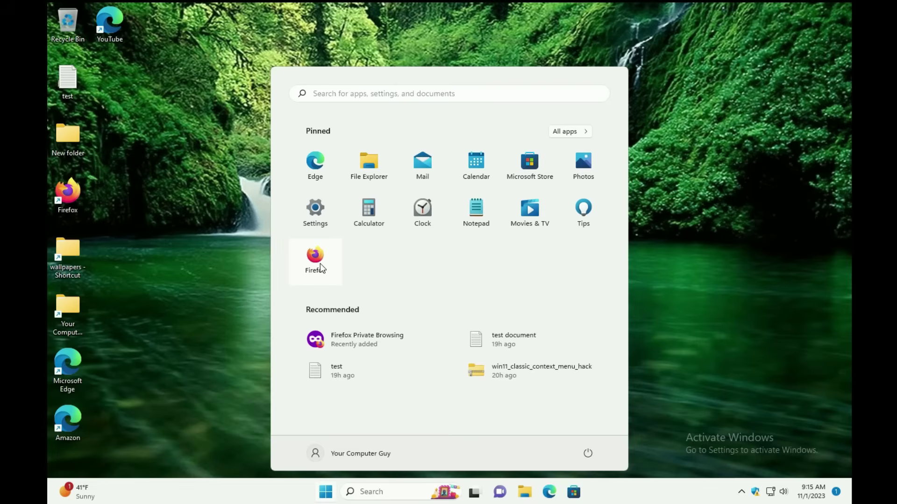
Step: Move the pinned Firefox app to the first position among the pinned apps, ahead of Edge
right_click(320, 264)
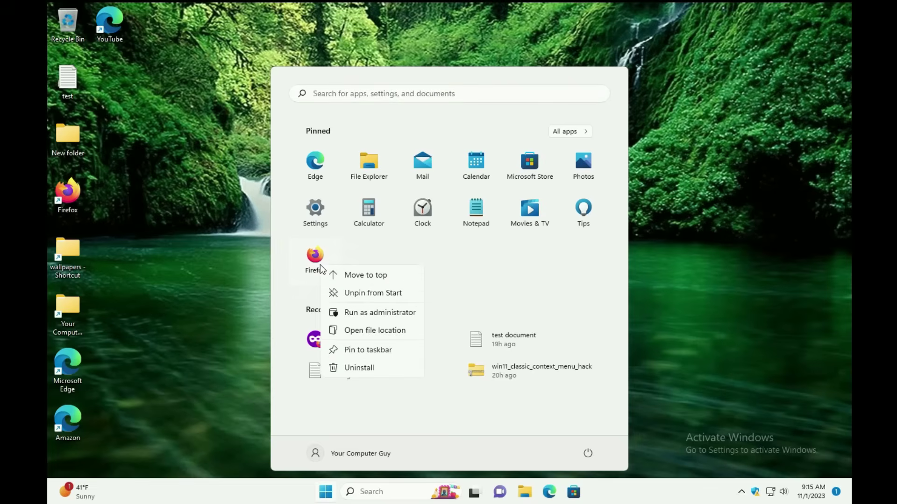
click(388, 293)
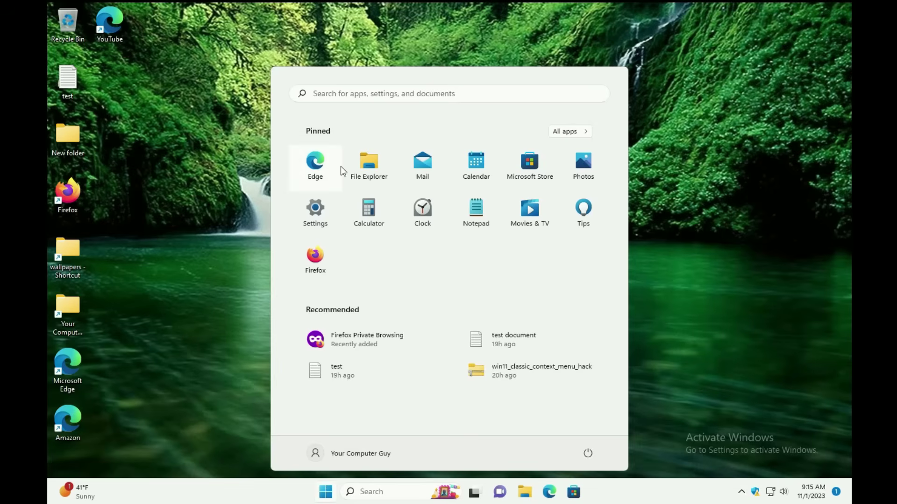
drag(315, 255, 354, 169)
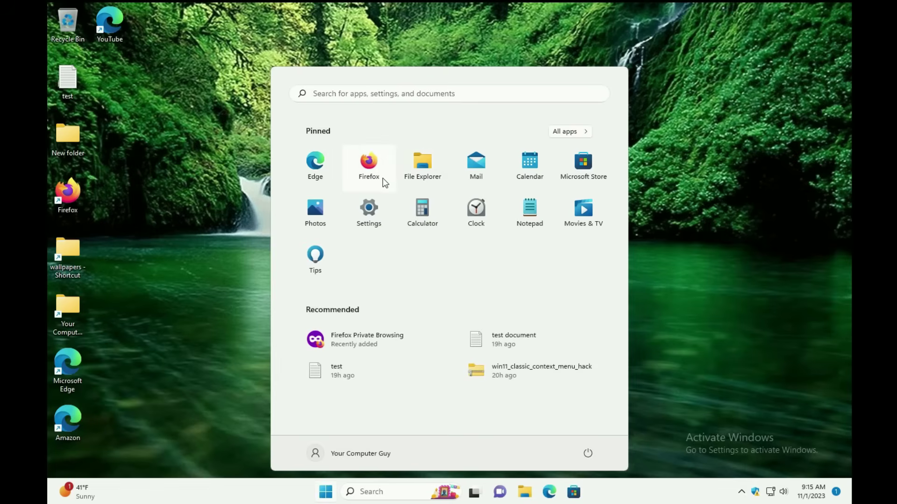
drag(363, 170, 296, 166)
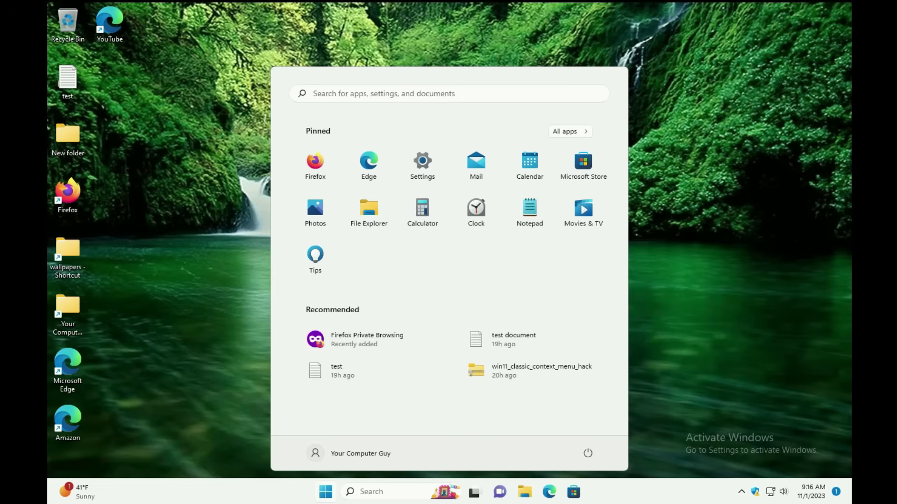
Step: Unpin the Tips app from Start and close the Start menu
right_click(321, 263)
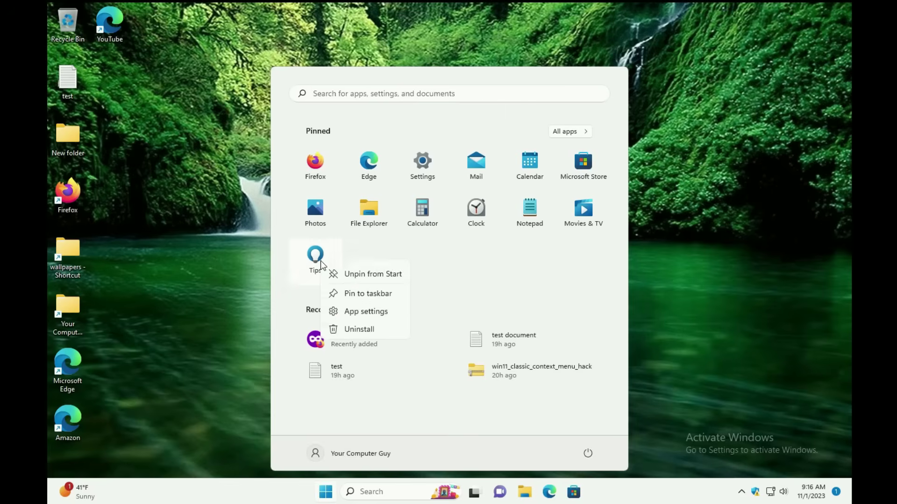
click(394, 290)
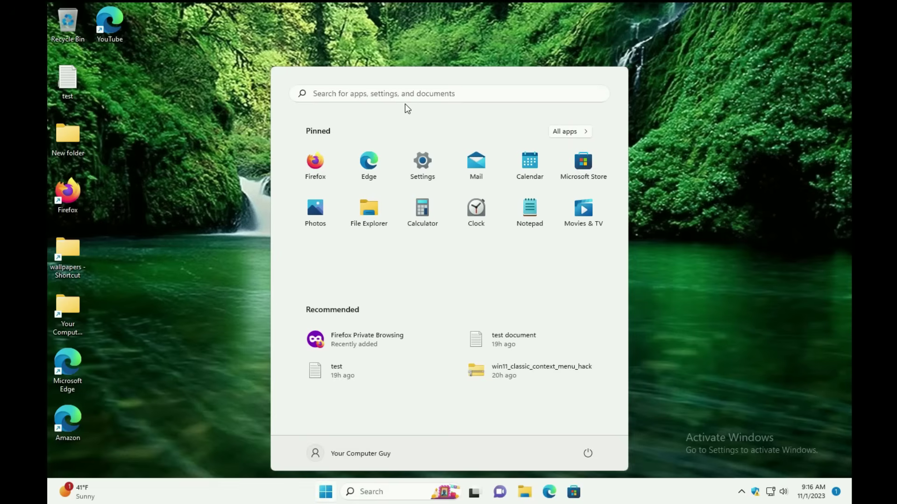
click(328, 496)
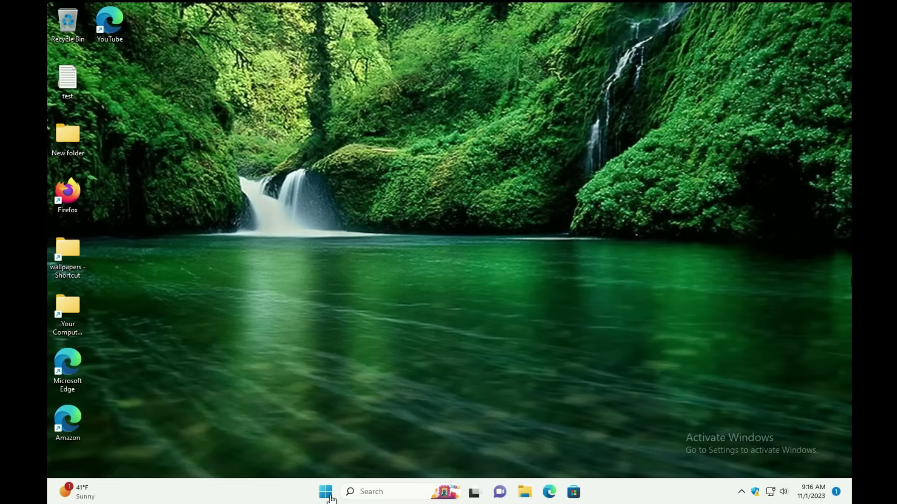
Step: Examine the Start button's quick-link menu, including its shut down or sign out entry, and the power options in the Start menu
right_click(327, 497)
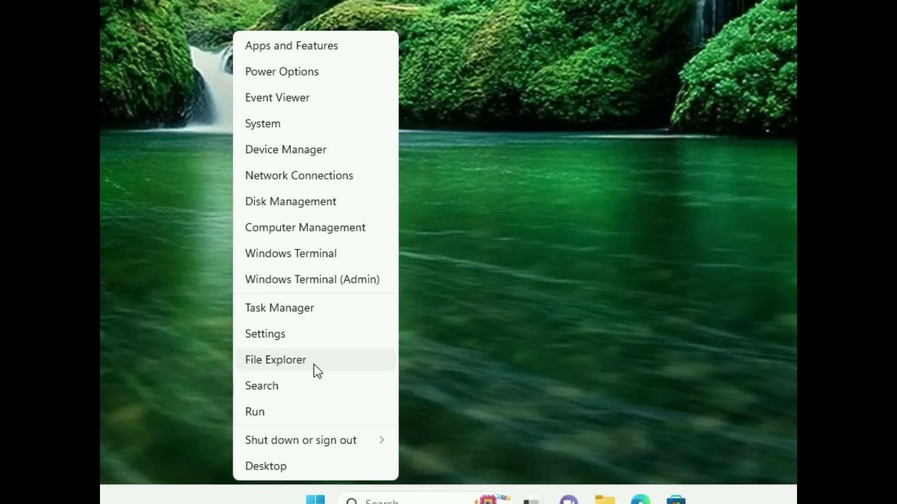
click(321, 45)
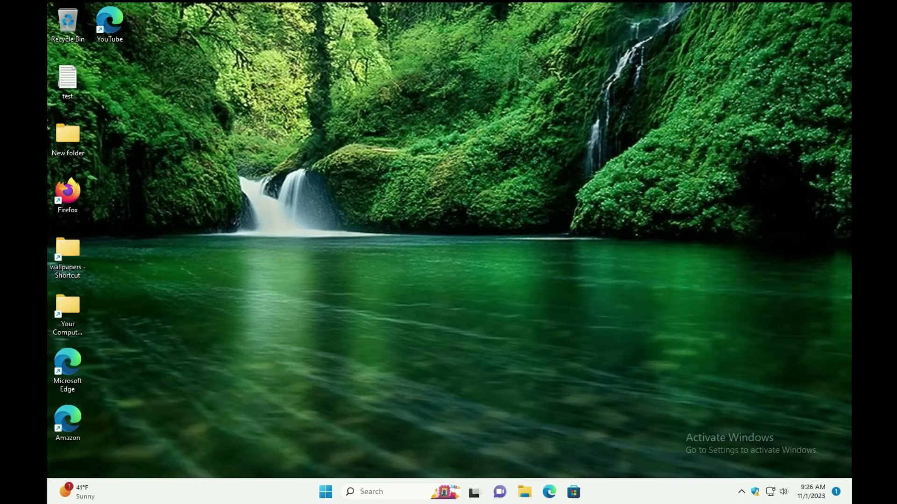
click(321, 497)
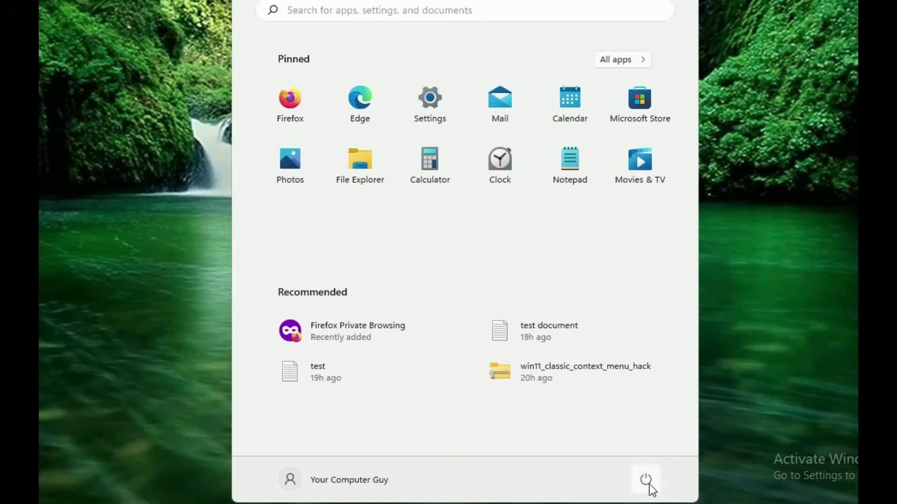
click(648, 485)
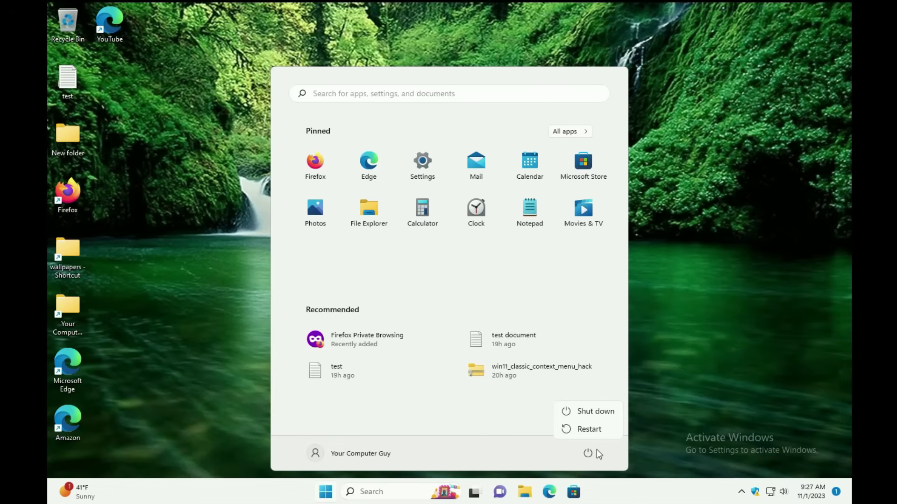
click(326, 493)
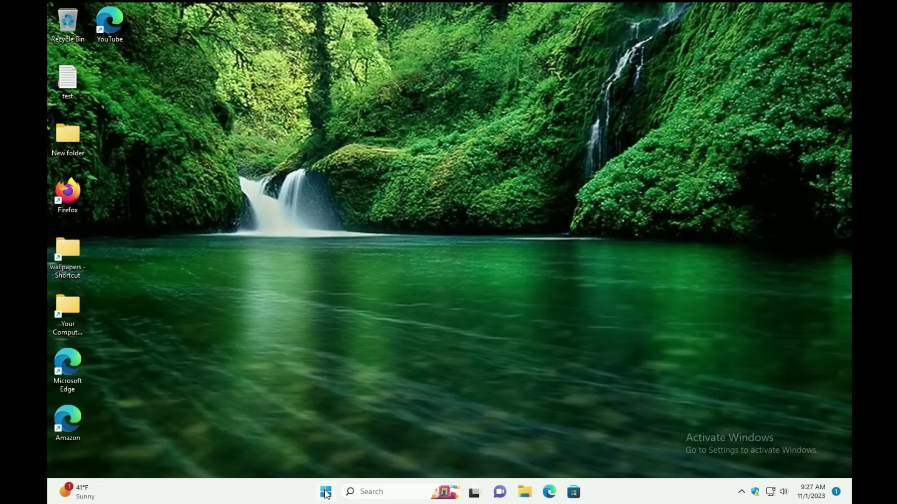
right_click(326, 494)
mouse_move(359, 451)
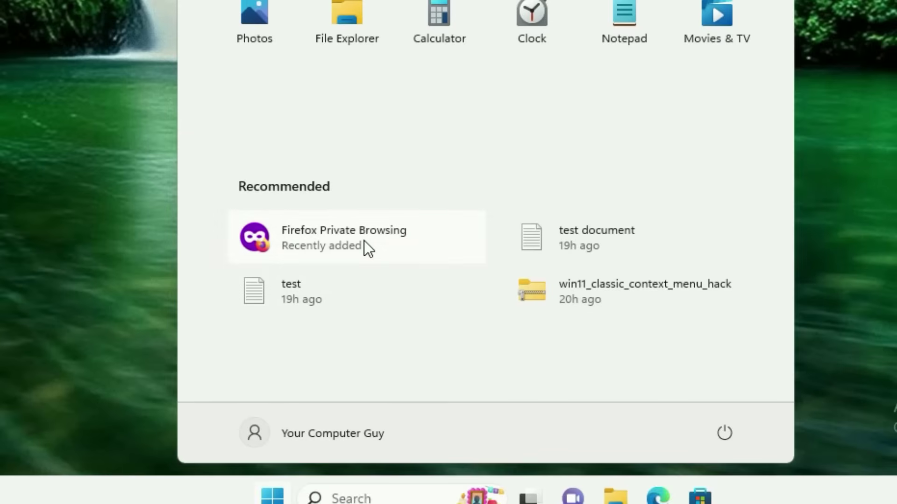
Step: Remove "test document" from the Recommended list and show the options of the pinned Firefox app
right_click(571, 239)
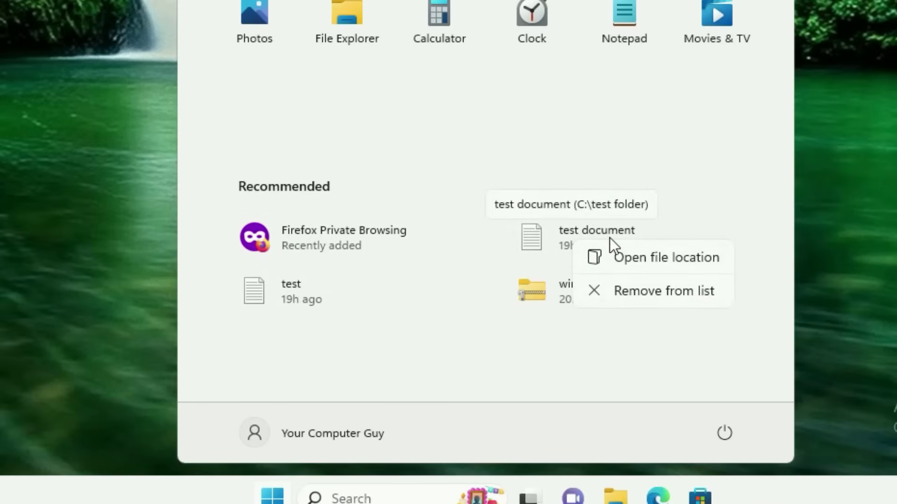
click(660, 294)
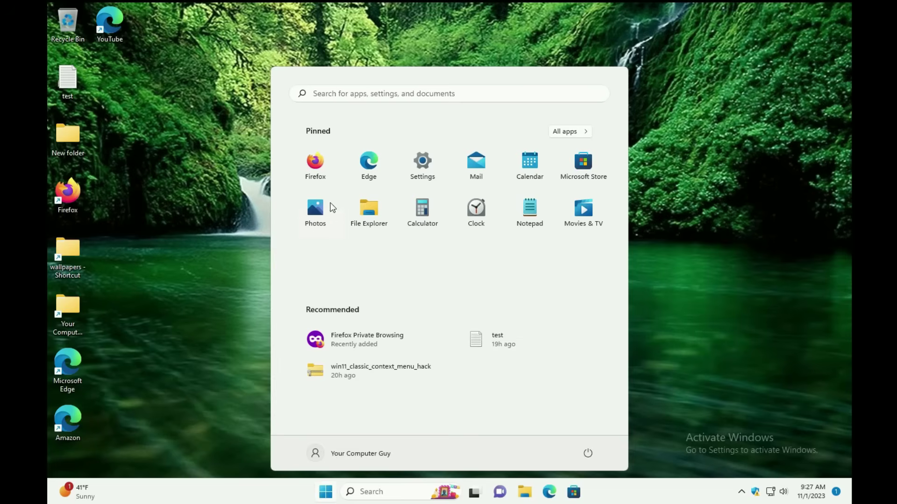
right_click(317, 164)
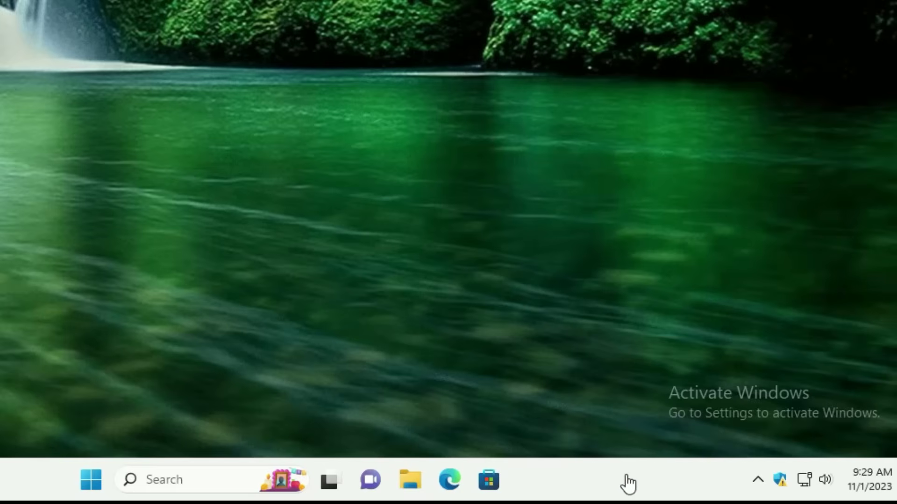
Step: Open the taskbar settings and set the taskbar alignment to Left under the taskbar behaviors
right_click(657, 474)
click(697, 441)
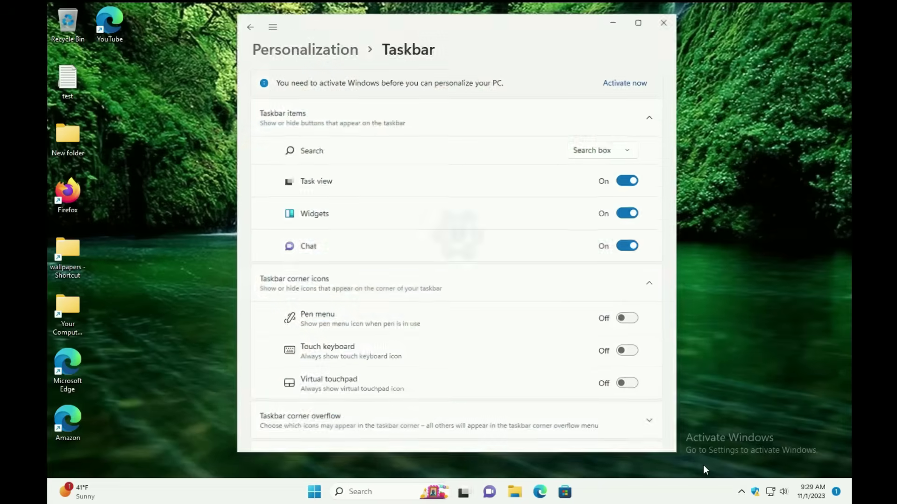
scroll(653, 215, down, 2)
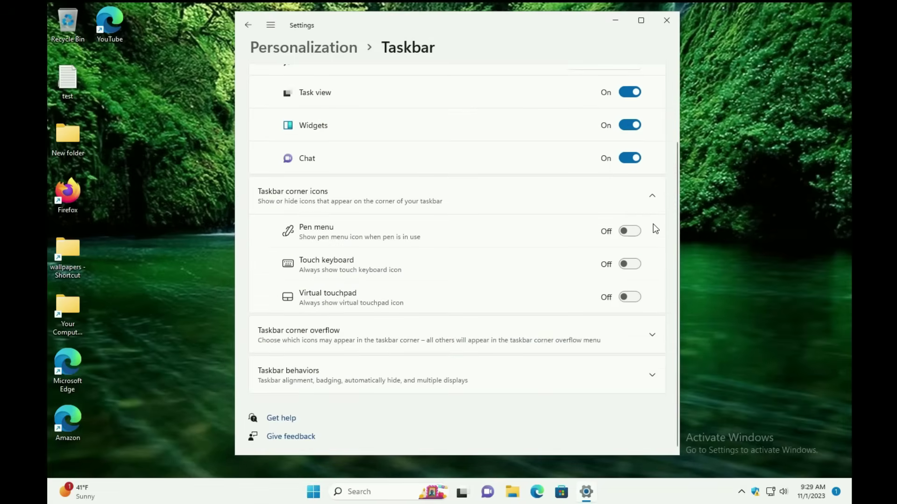
click(416, 383)
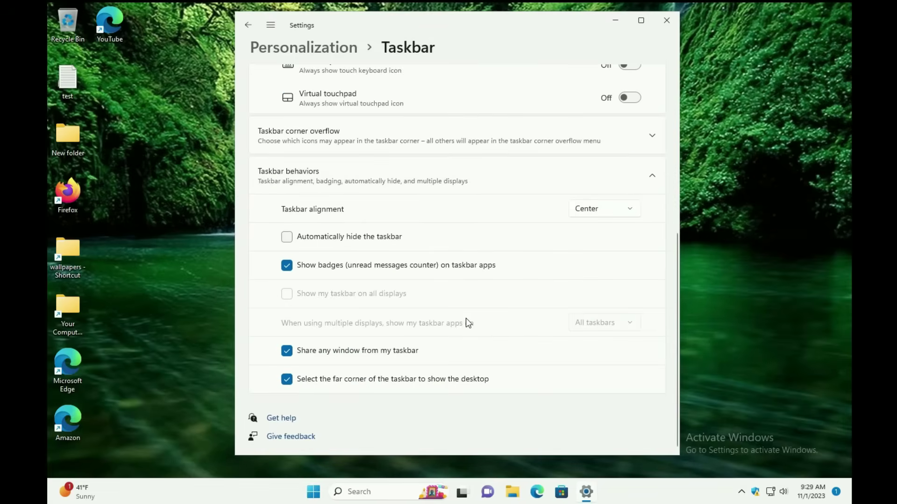
click(612, 215)
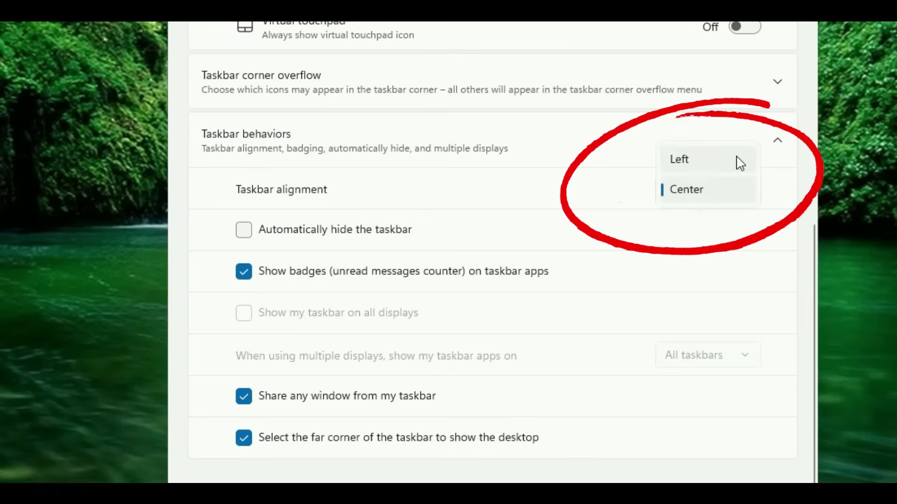
click(741, 163)
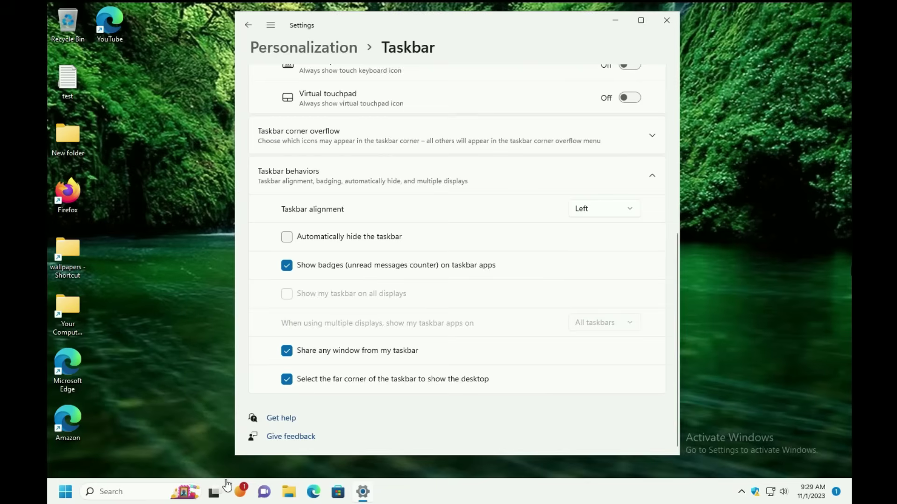
Step: Set the taskbar alignment back to Center
click(614, 216)
click(602, 230)
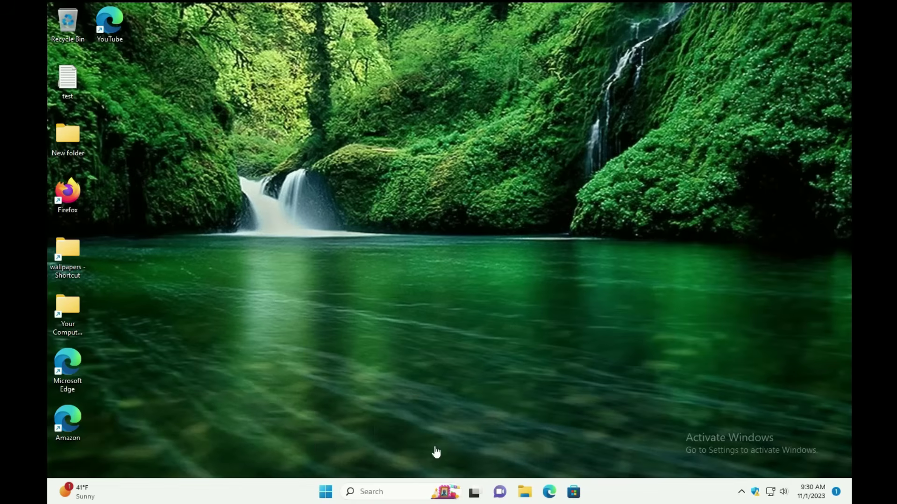
Step: Search for "control panel" from the taskbar, open Control Panel, and close its window
click(383, 491)
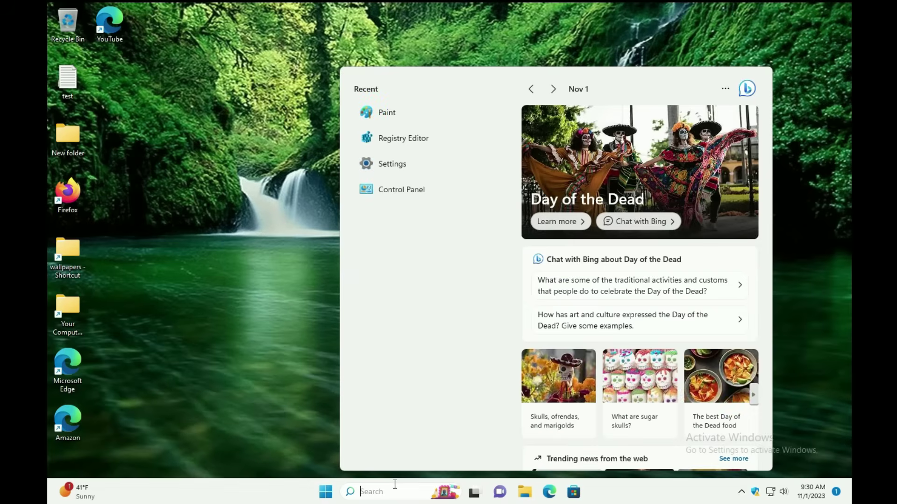
text(control panel)
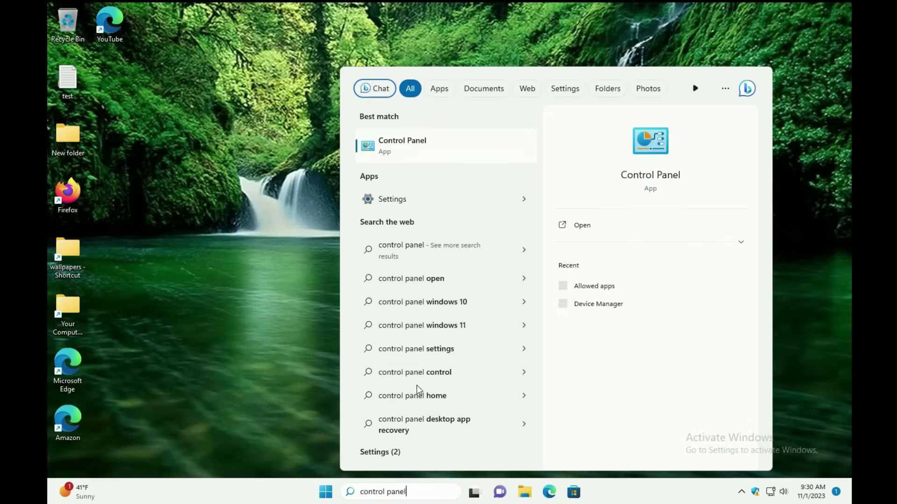
click(405, 146)
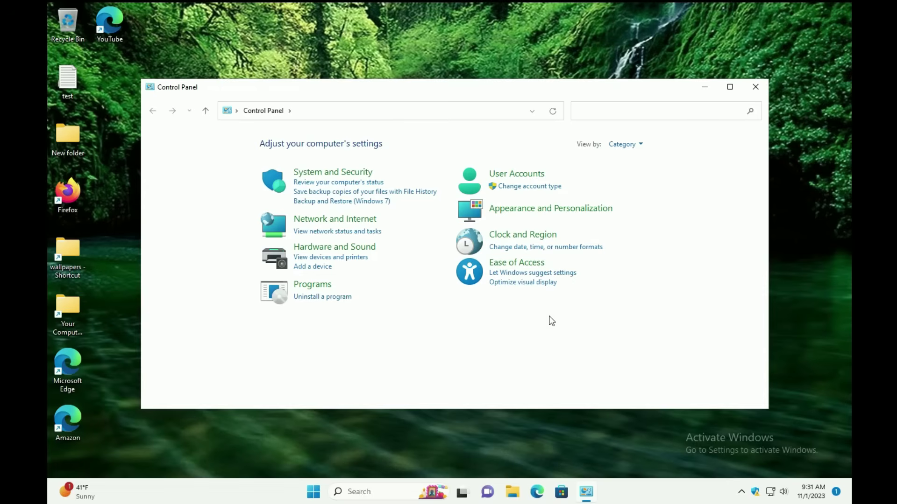
key(alt+F4)
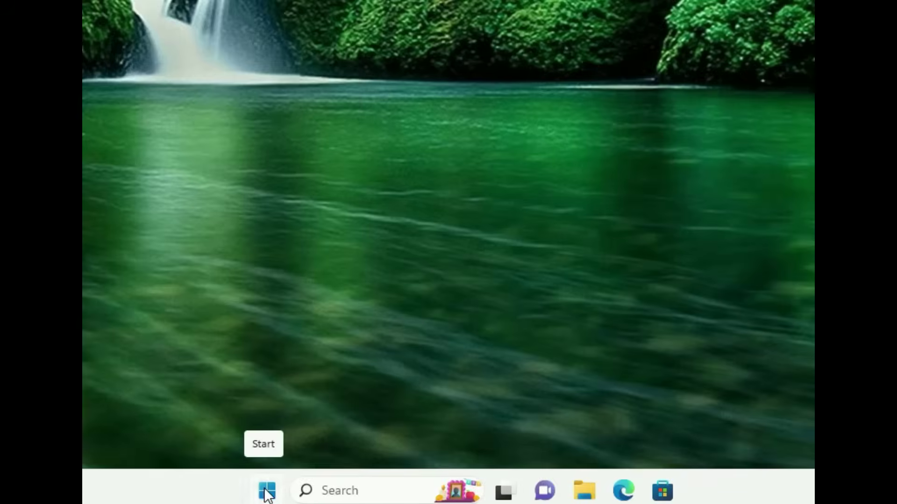
Step: Open the Settings app from the Start button's shortcut list and close its window
right_click(326, 492)
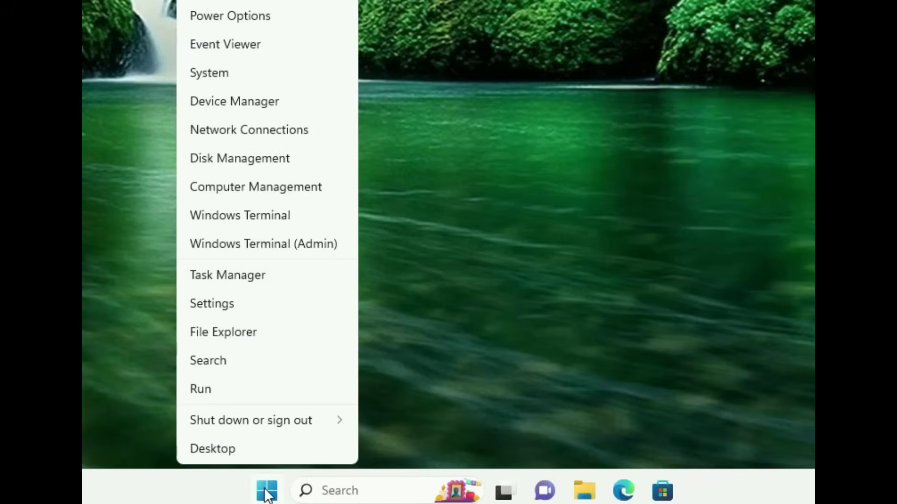
click(260, 302)
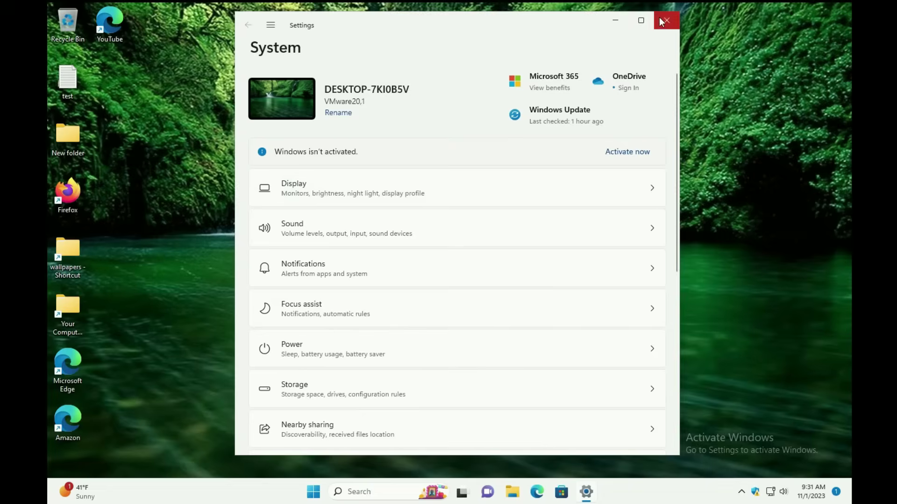
click(665, 21)
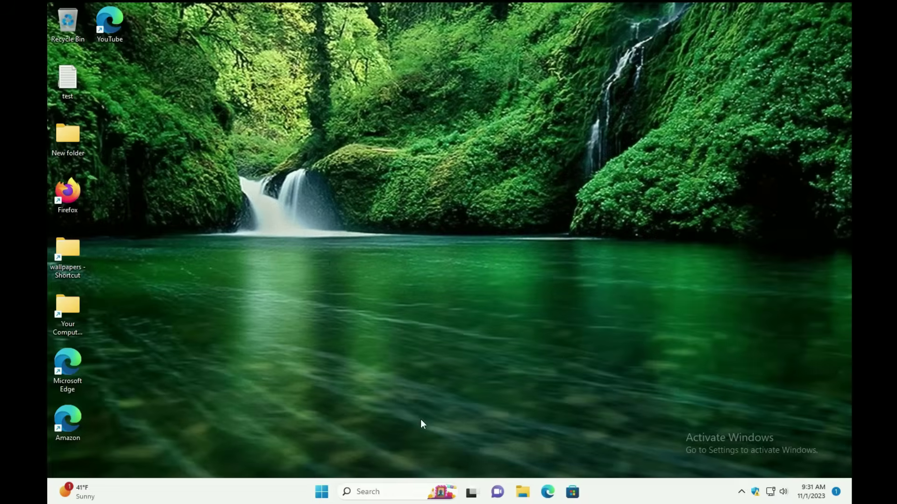
Step: Open the Settings app pinned in Start and close its window
click(325, 492)
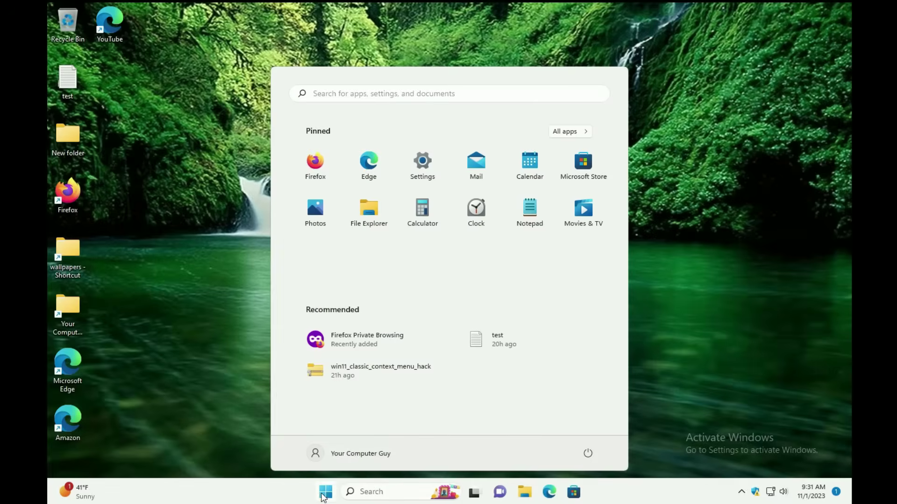
click(428, 169)
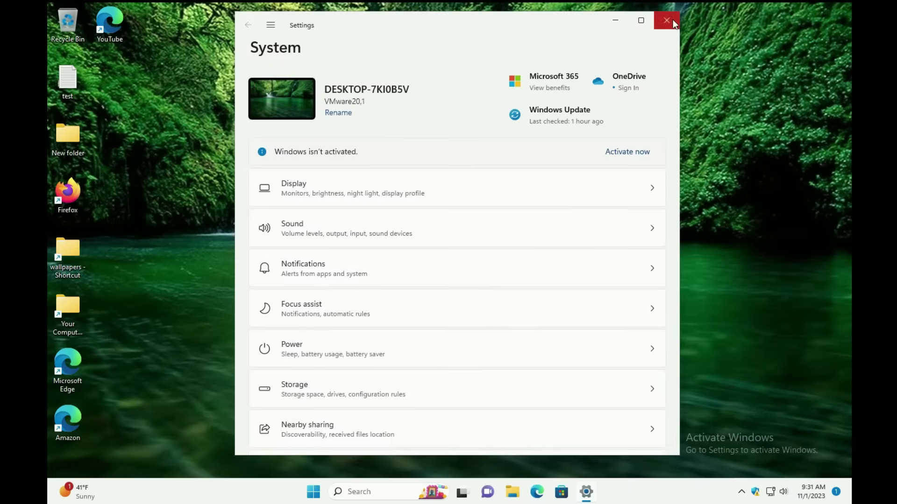
click(673, 21)
Step: Search for "settings" from the taskbar, open the Settings app, and close its window
click(427, 488)
text(settings)
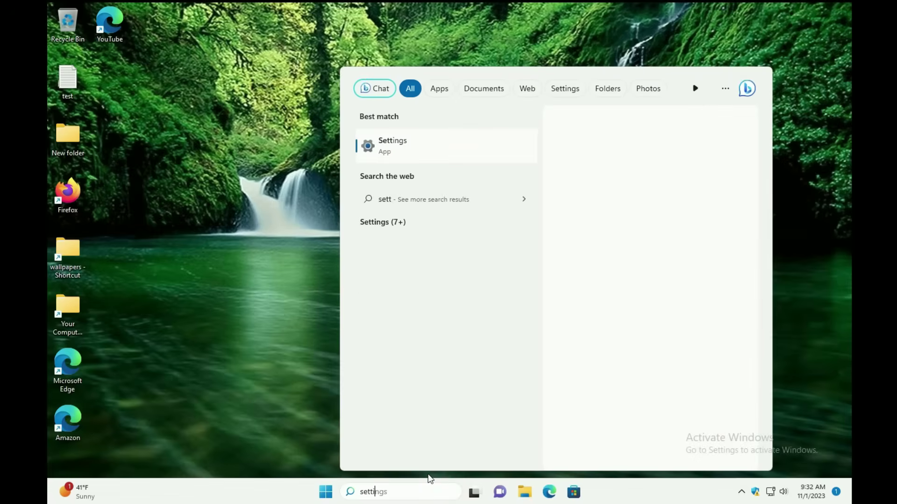
click(410, 142)
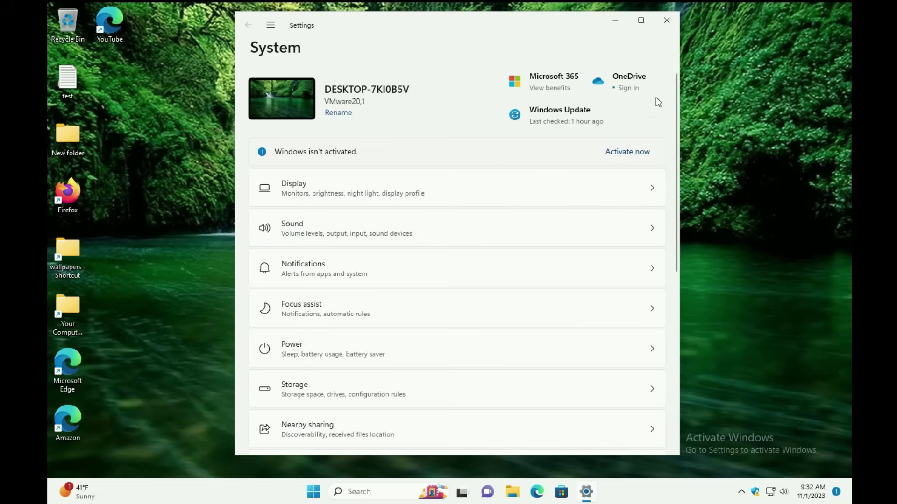
click(666, 20)
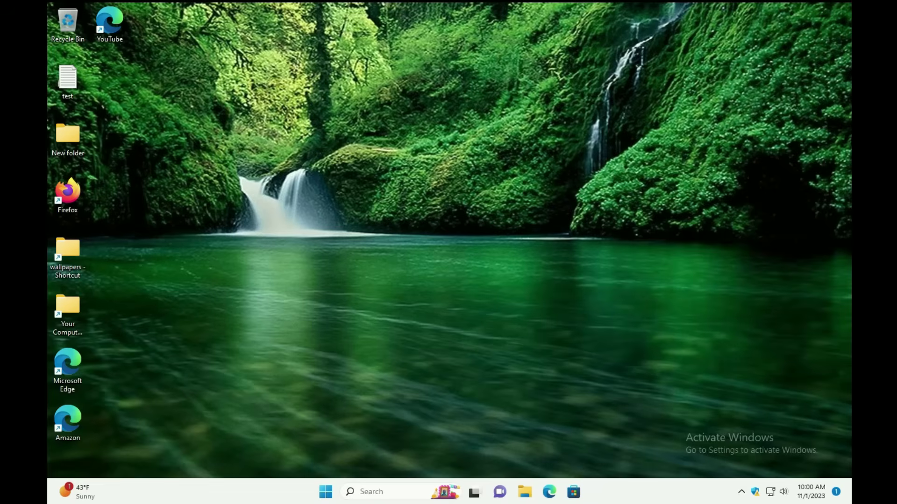
Step: Open the desktop's Personalization settings and view the Colors and Themes pages
right_click(532, 260)
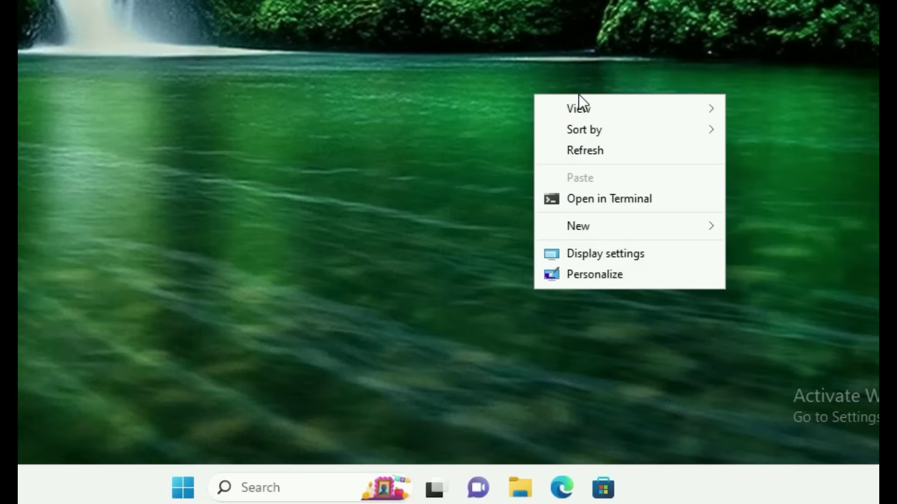
click(644, 275)
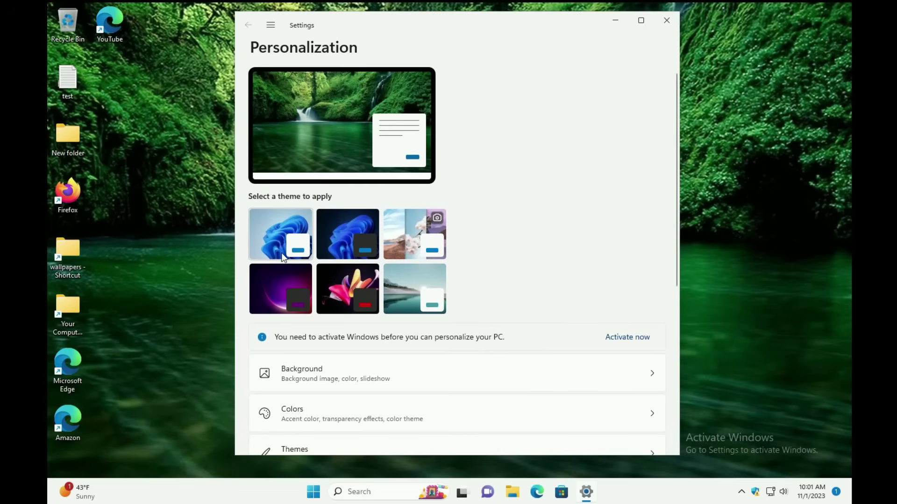
scroll(391, 310, down, 3)
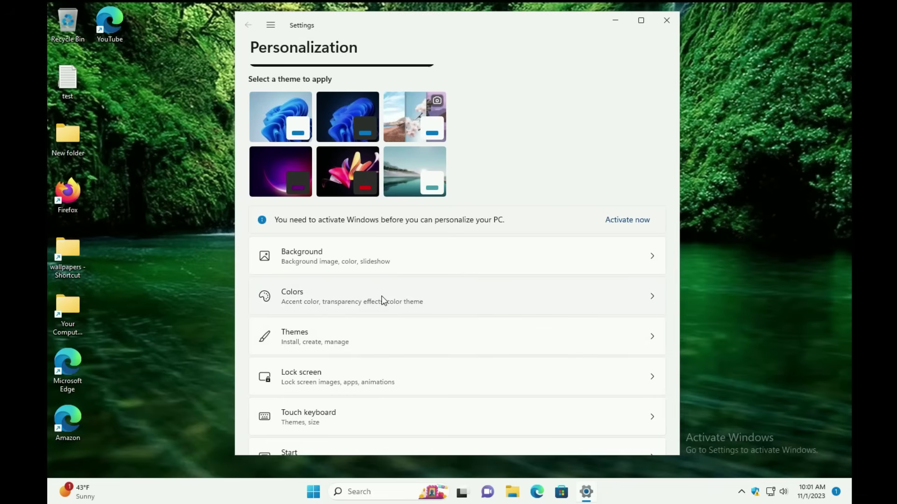
click(382, 299)
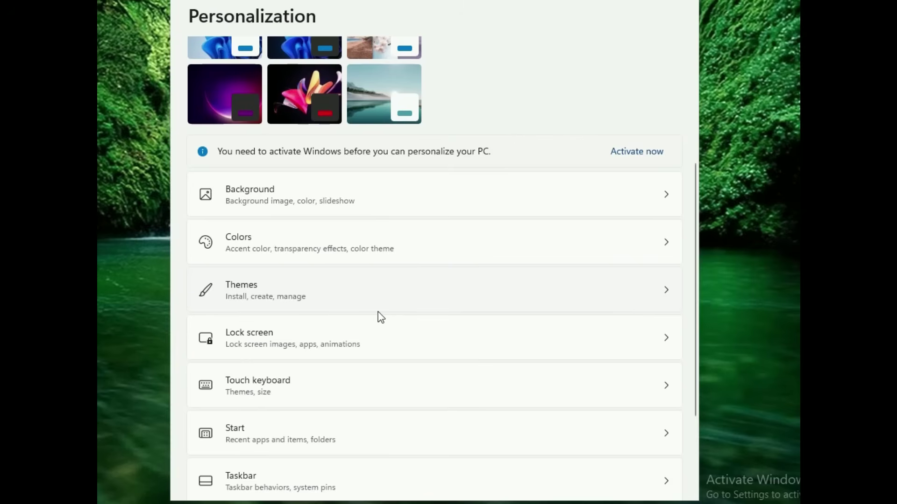
click(295, 293)
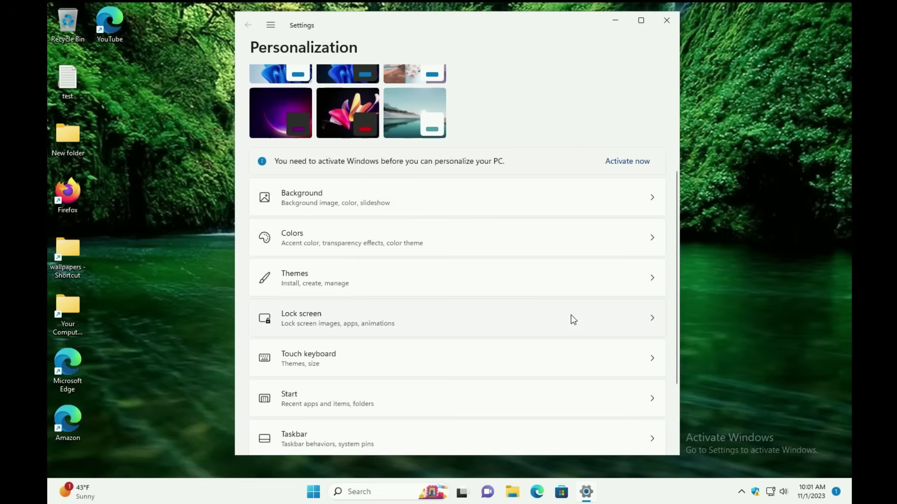
Step: Open the Lock screen settings and view the choices for personalizing the lock screen and for its status app
click(408, 326)
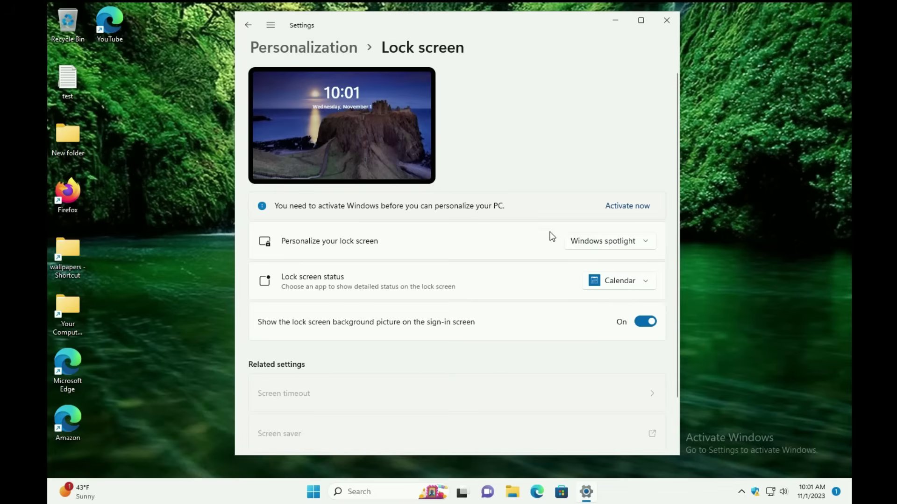
click(637, 243)
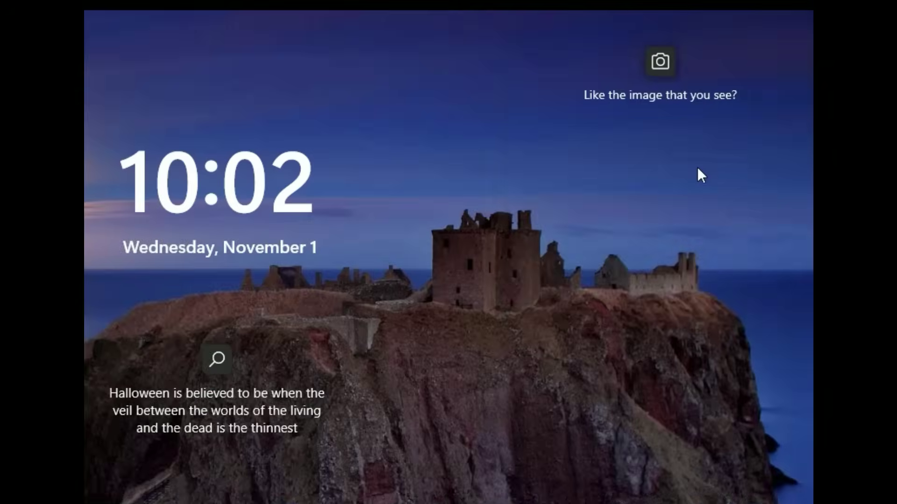
mouse_move(708, 50)
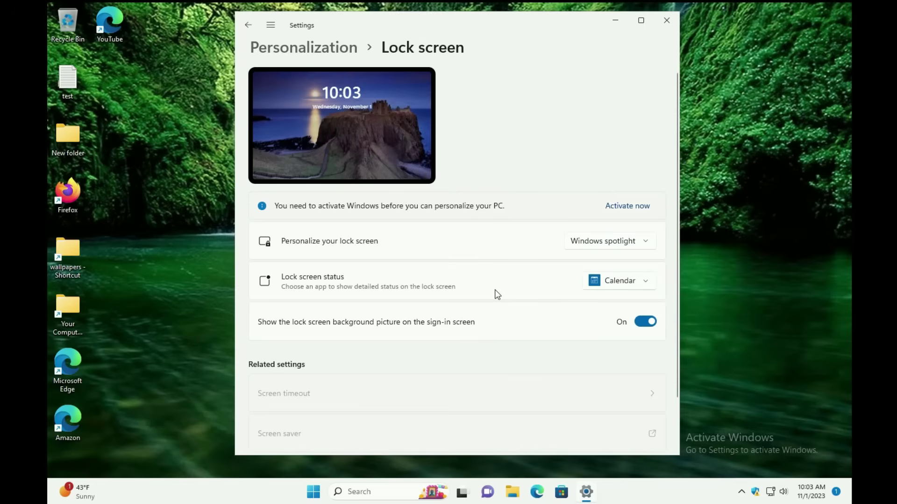
click(618, 284)
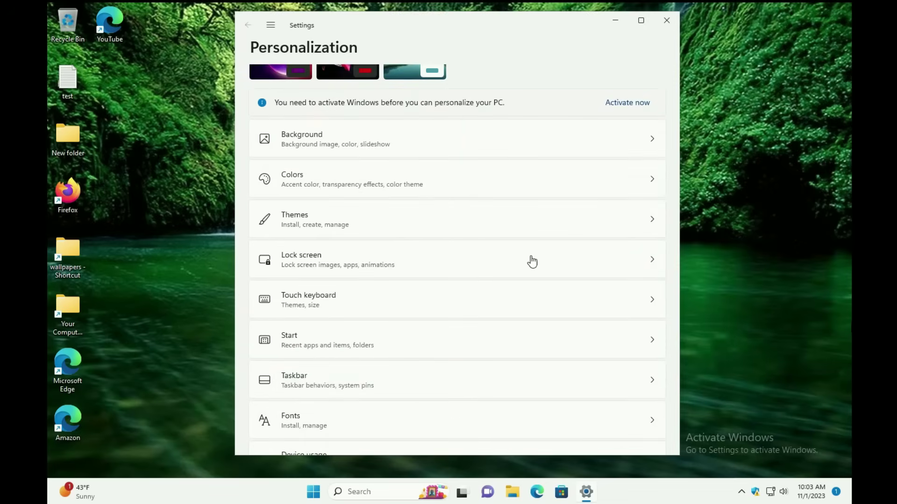
Step: Examine the Touch keyboard settings down to the end of the page and return to Personalization
click(377, 308)
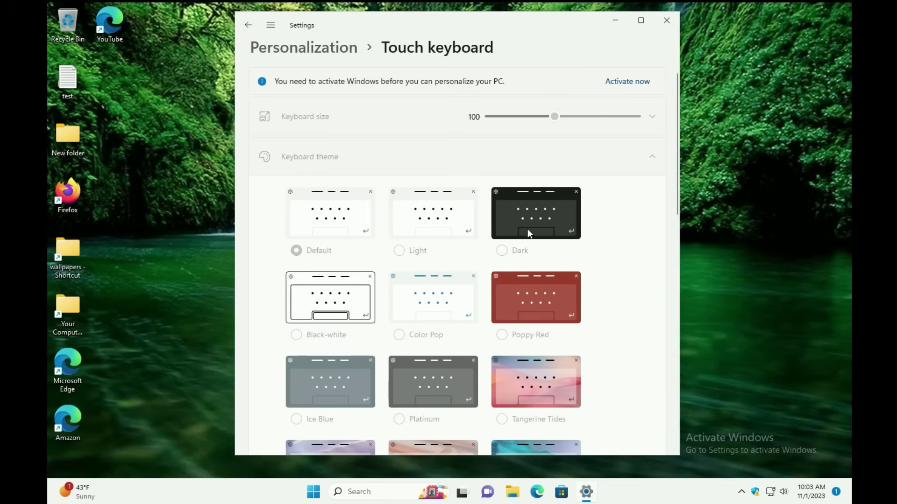
scroll(577, 344, down, 10)
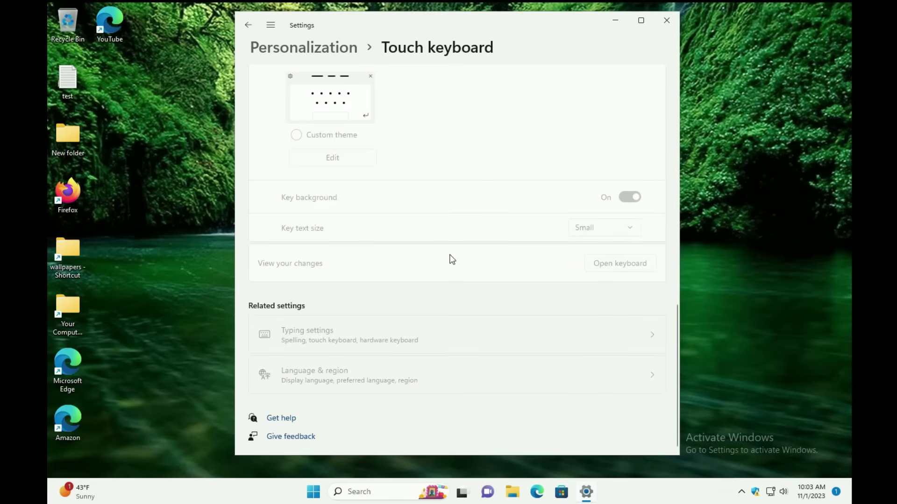
click(250, 25)
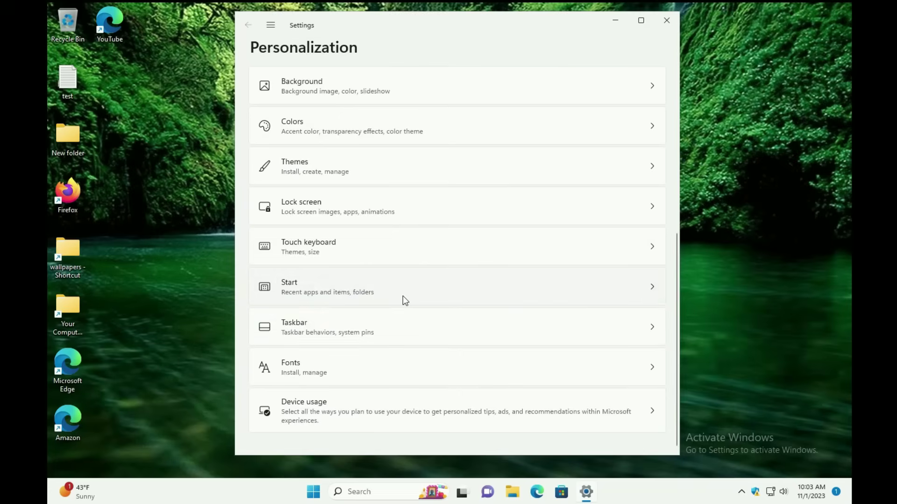
Step: Open the Start personalization settings and compare them with the Start menu's contents
click(403, 297)
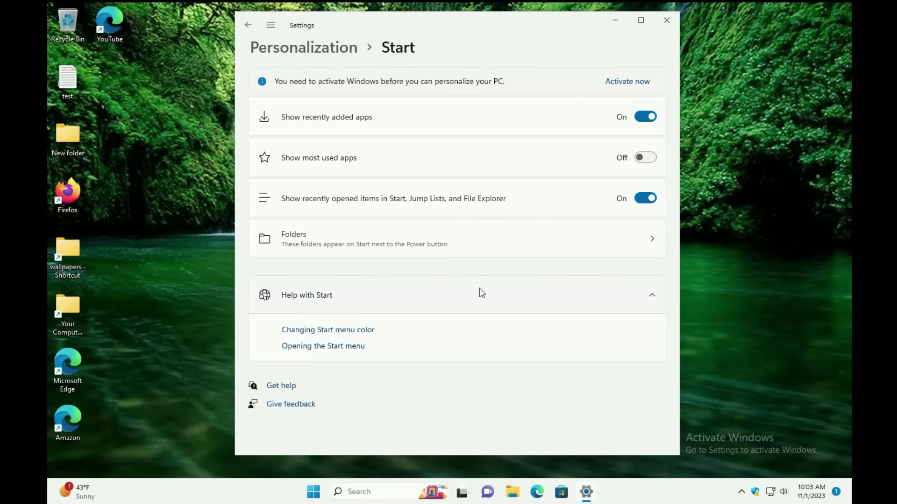
key(super)
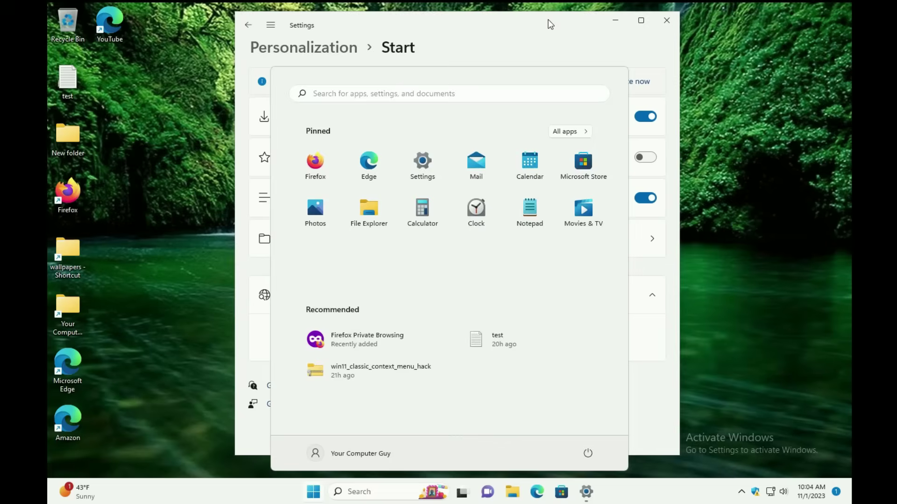
click(549, 24)
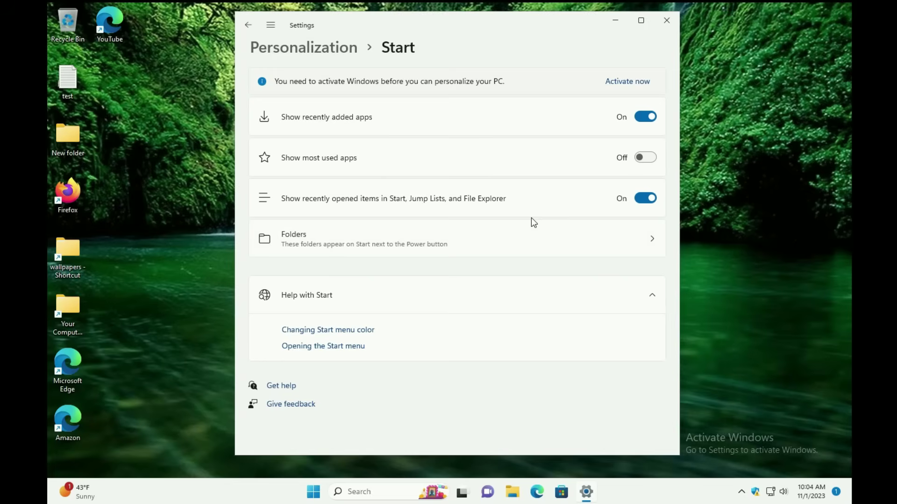
Step: Turn on Settings and File Explorer among the folders that appear on Start next to the Power button
click(416, 249)
scroll(493, 242, down, 3)
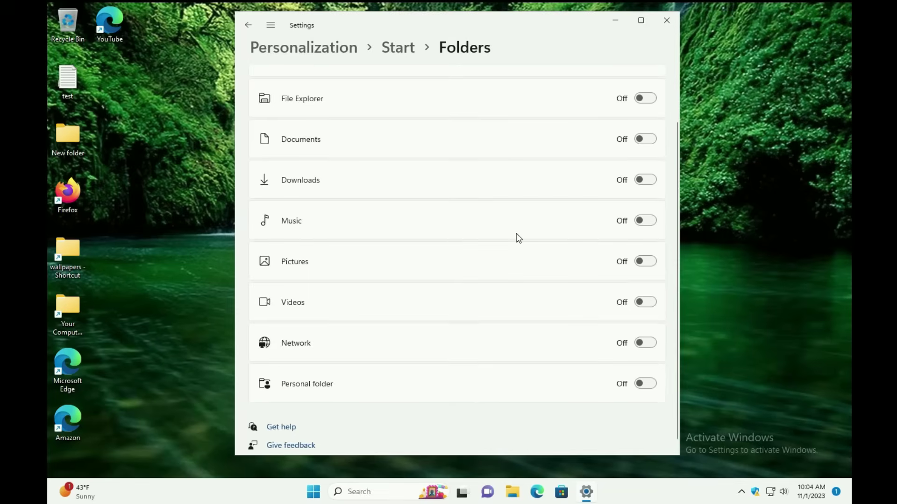
scroll(518, 238, down, 1)
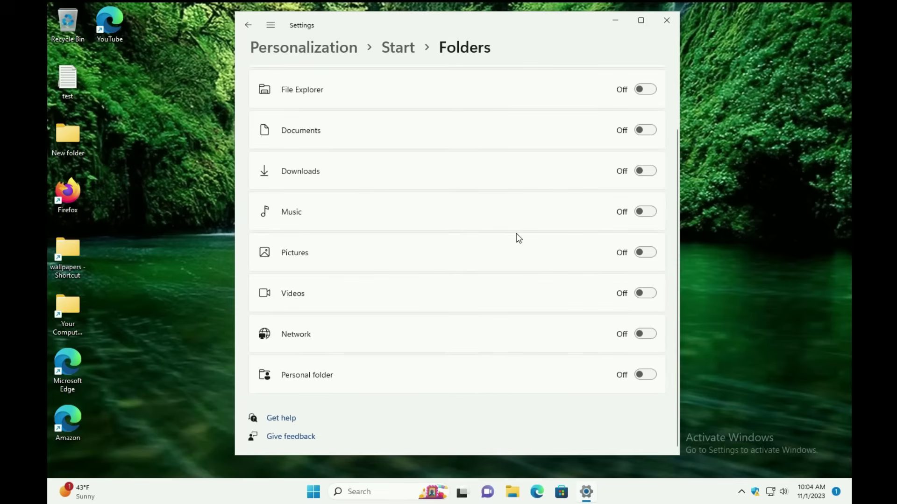
scroll(516, 255, up, 3)
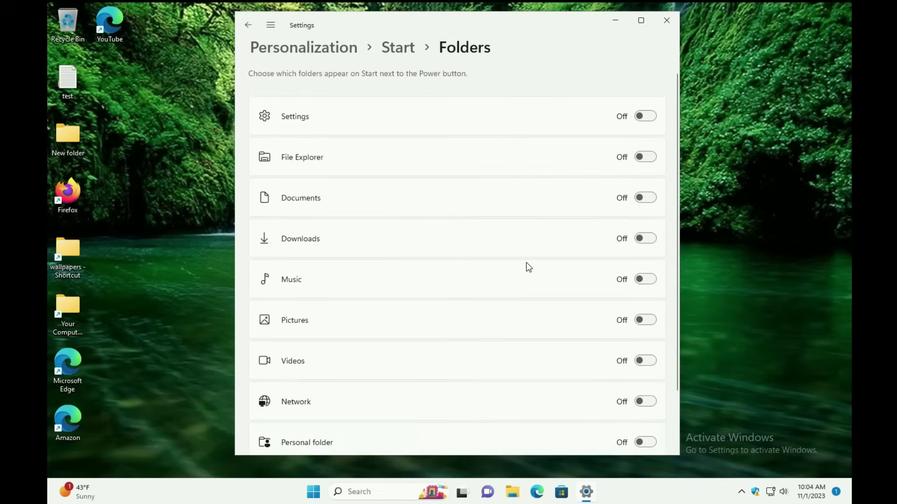
click(645, 116)
click(649, 158)
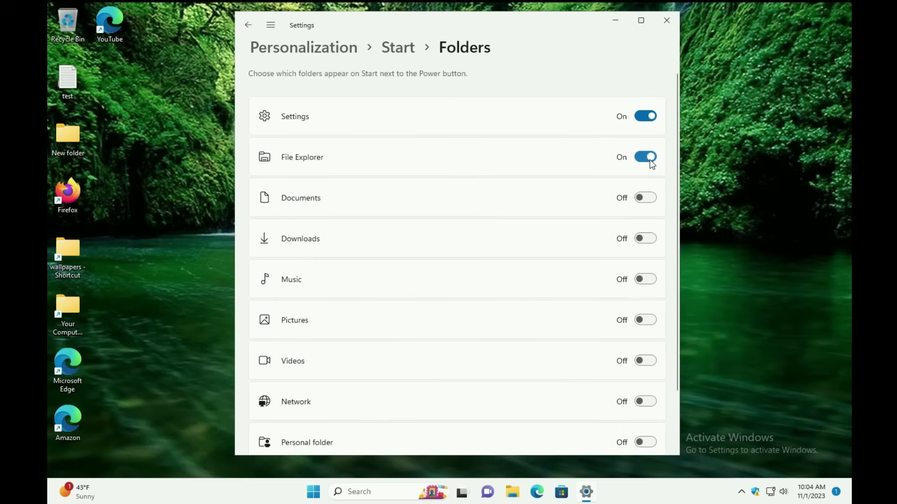
Step: Check the added folder shortcuts in Start and turn the Settings folder off again
click(313, 492)
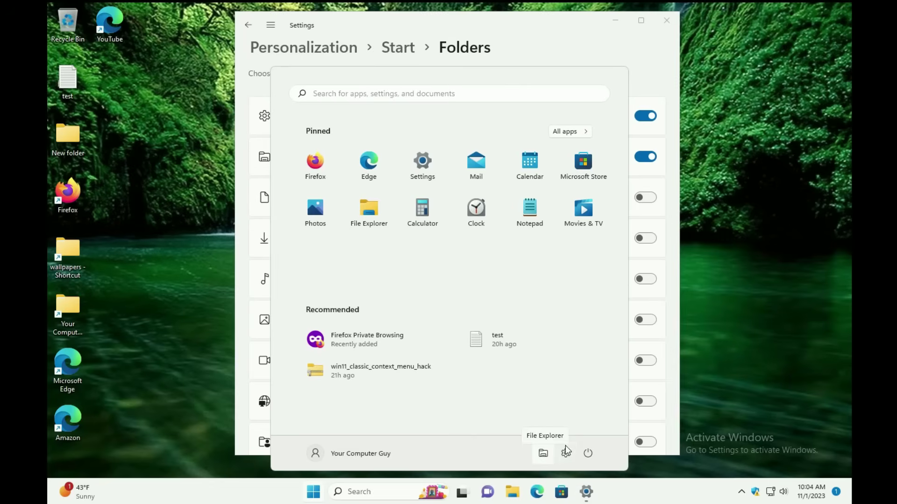
click(567, 31)
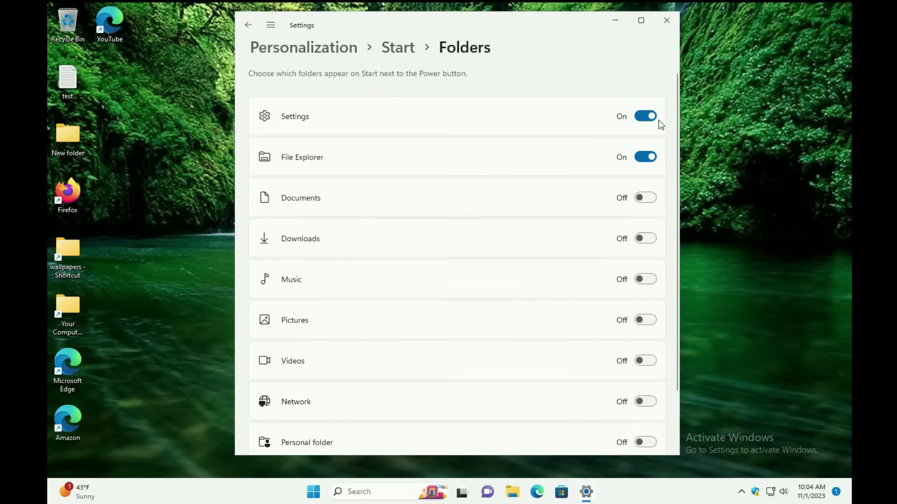
click(650, 116)
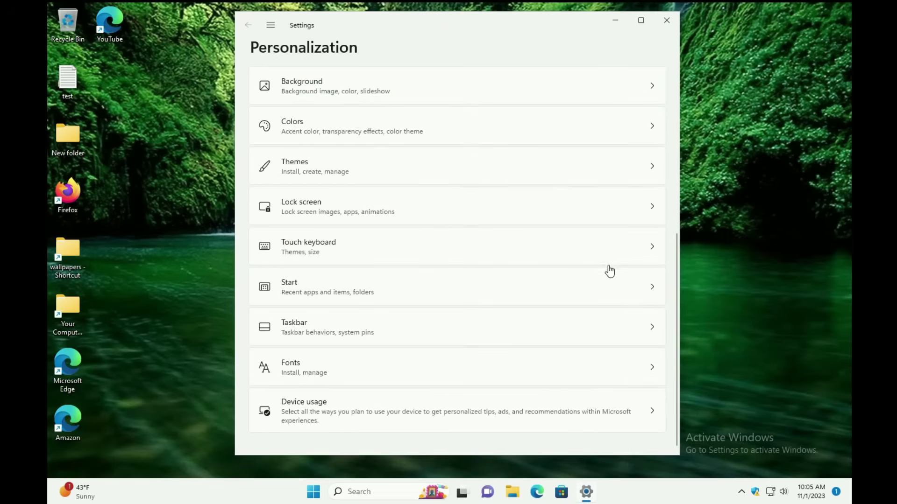
Step: Open the Taskbar personalization settings and turn off Chat under the taskbar items
click(386, 322)
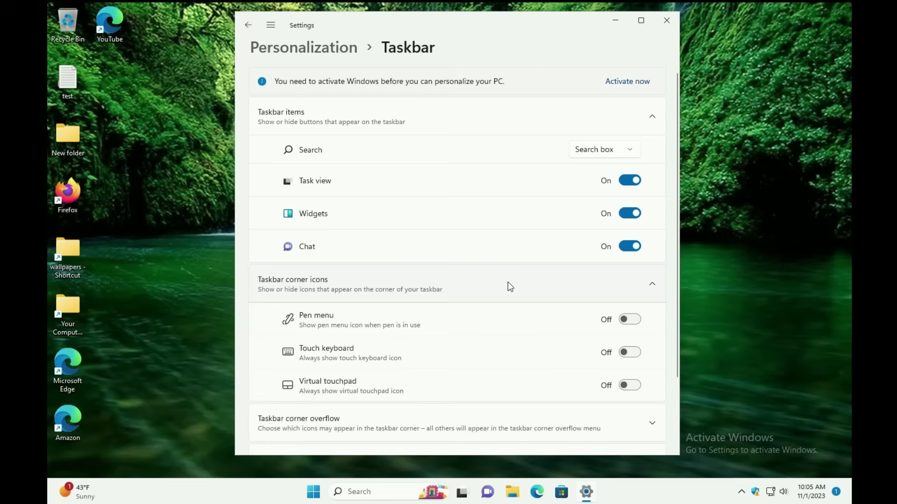
click(628, 248)
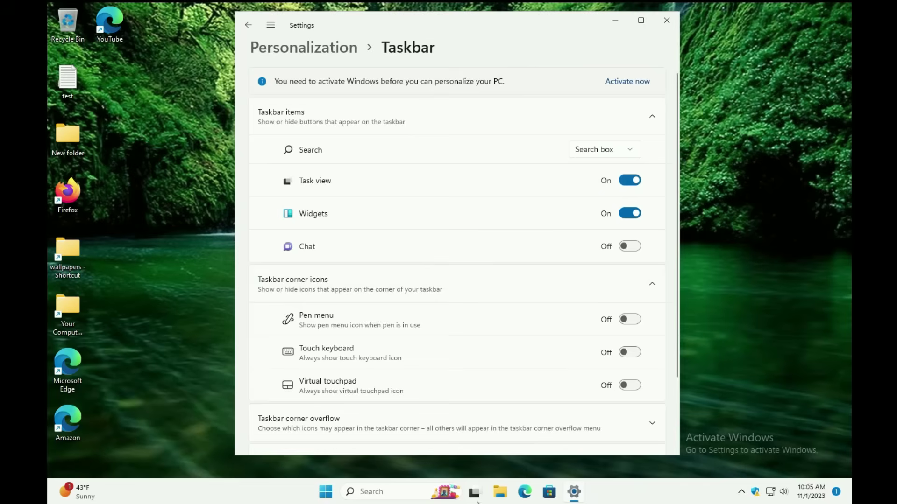
Step: View the open windows and desktops in Task view, return to the taskbar settings, and open the Widgets board
mouse_move(475, 502)
click(475, 494)
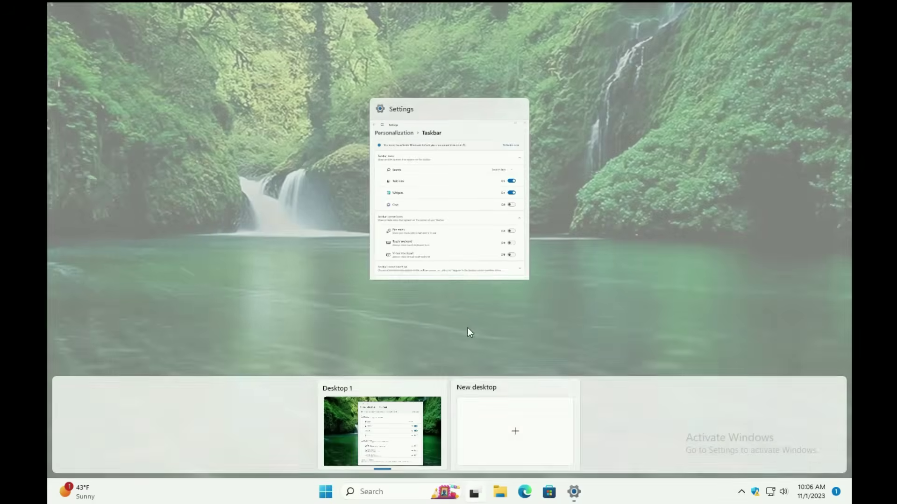
click(457, 303)
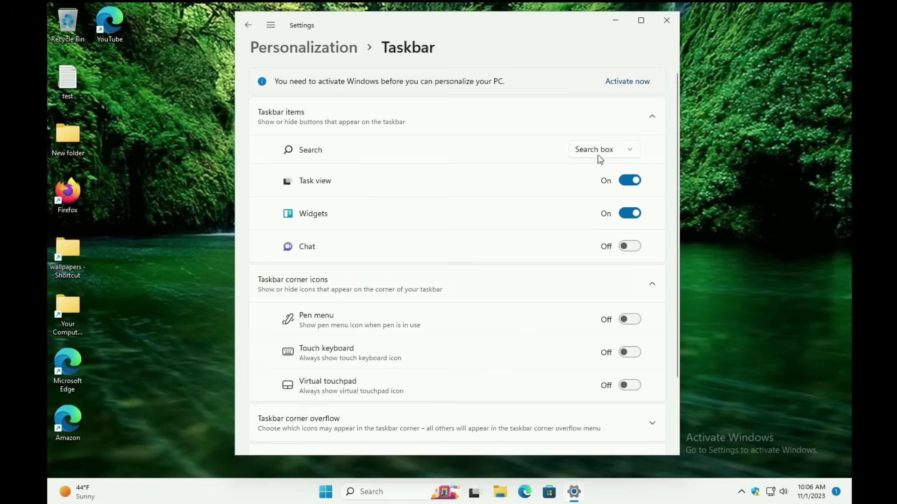
mouse_move(71, 490)
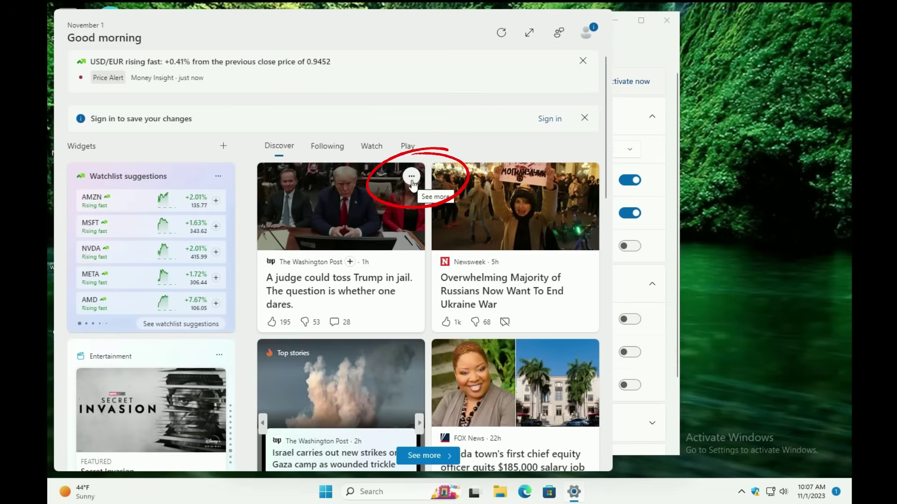
Step: View the options for the first news story in the Widgets board and turn off Widgets under the taskbar items
click(412, 182)
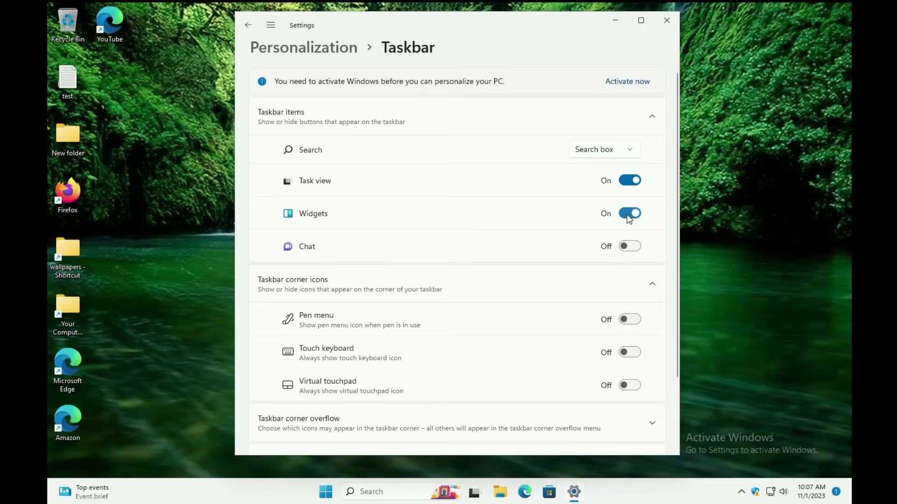
click(628, 214)
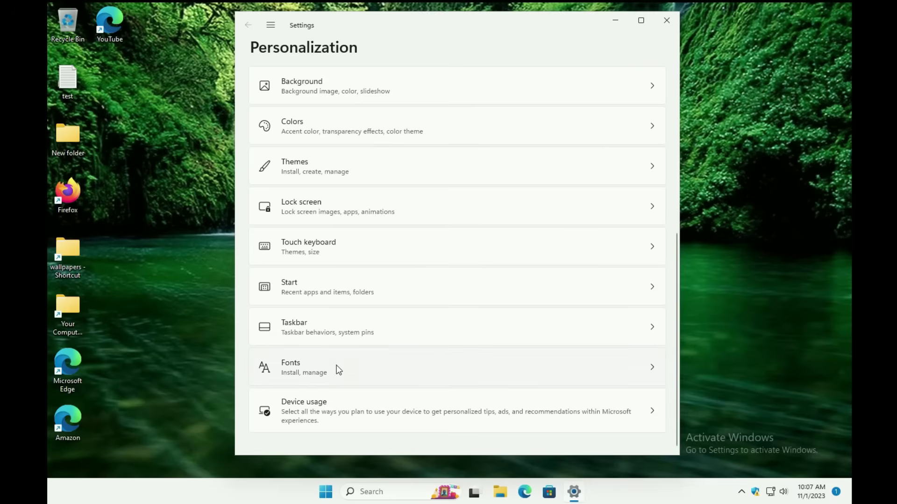
Step: Look through the available fonts in the Fonts personalization settings and open the Device usage page
click(339, 370)
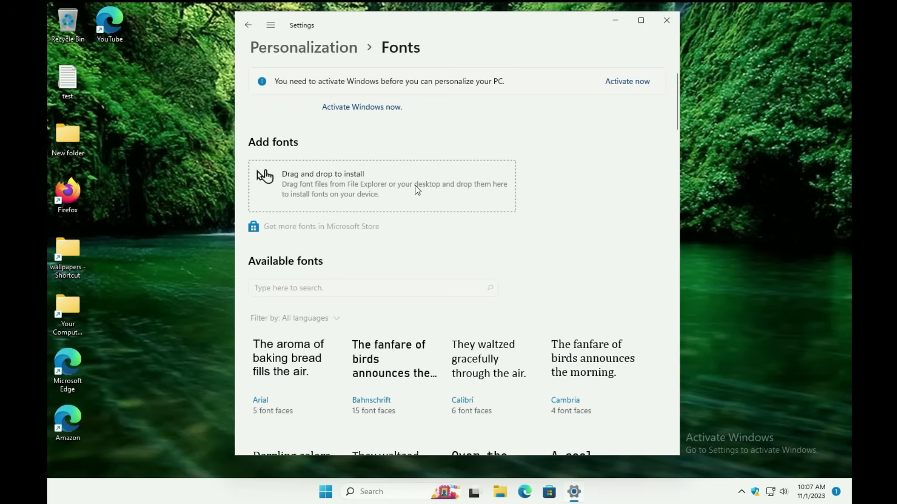
scroll(548, 248, down, 5)
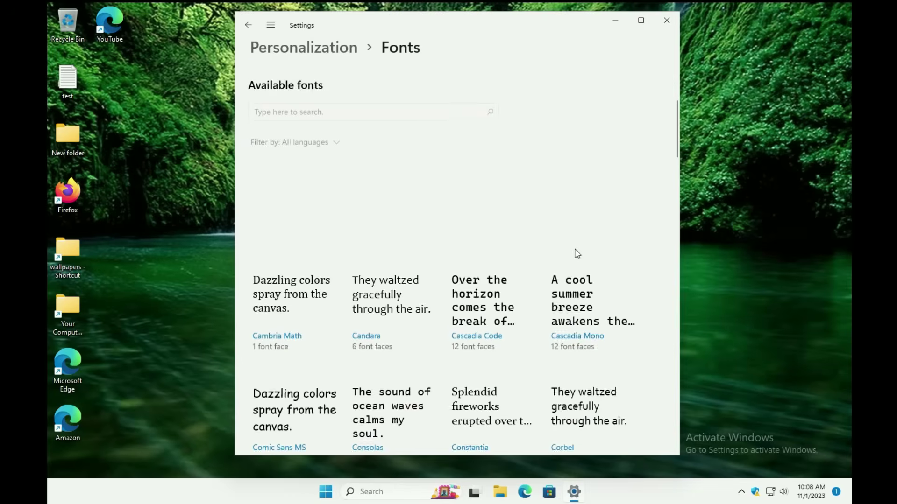
scroll(577, 253, down, 10)
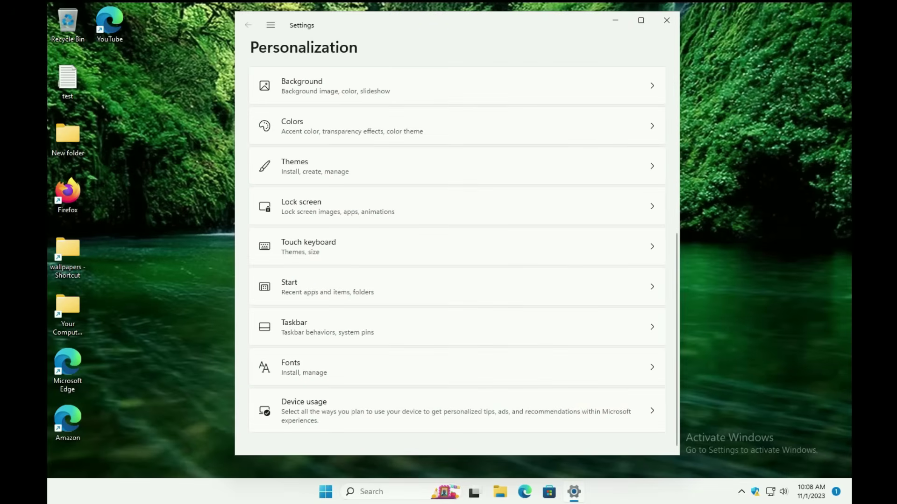
click(433, 415)
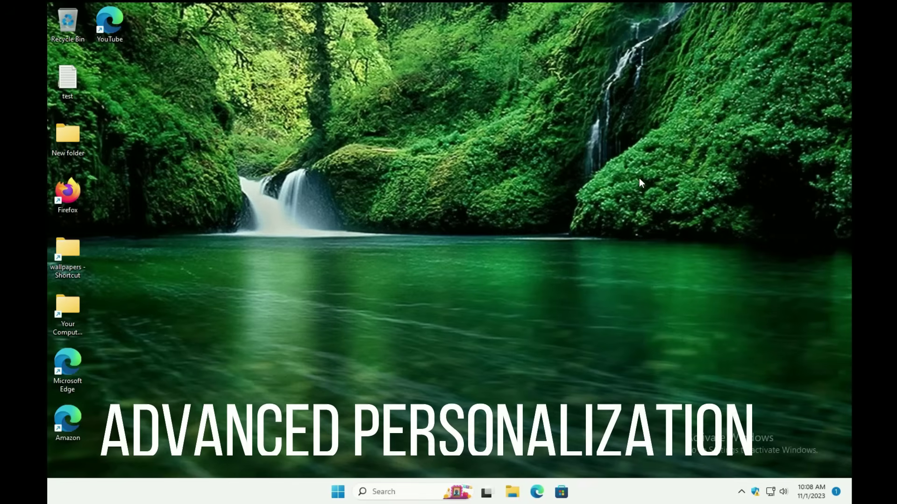
Step: Open Display settings from the desktop and review the scale choices and the Custom scaling page
right_click(627, 153)
mouse_move(686, 165)
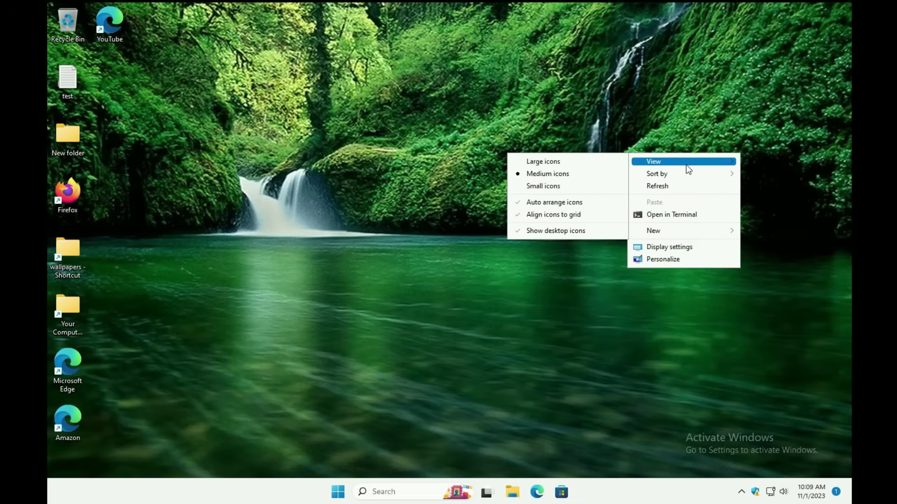
click(671, 247)
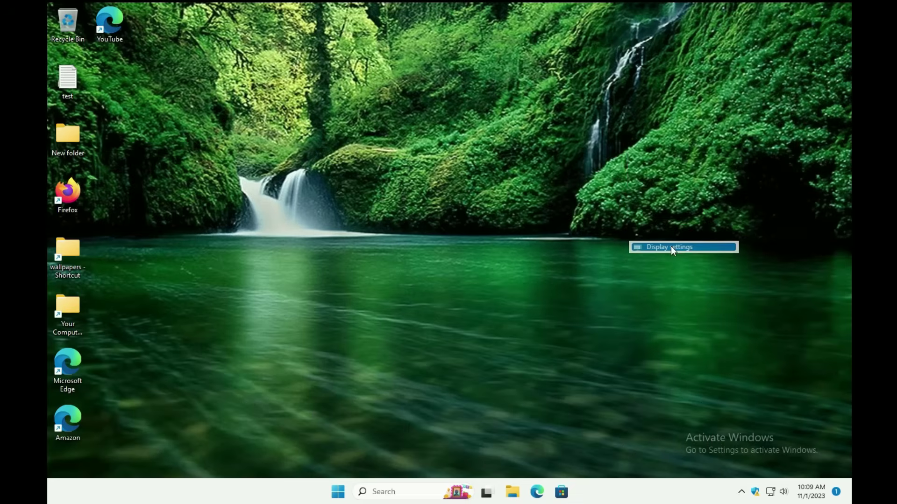
click(614, 220)
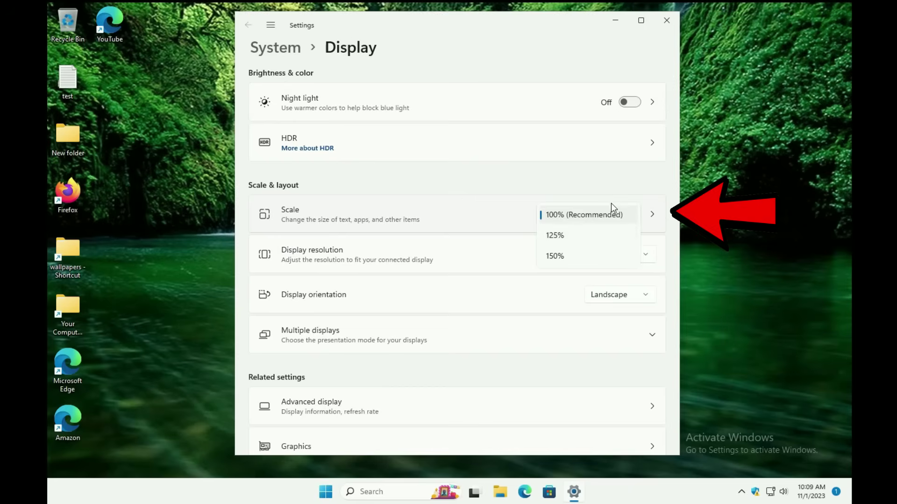
click(613, 181)
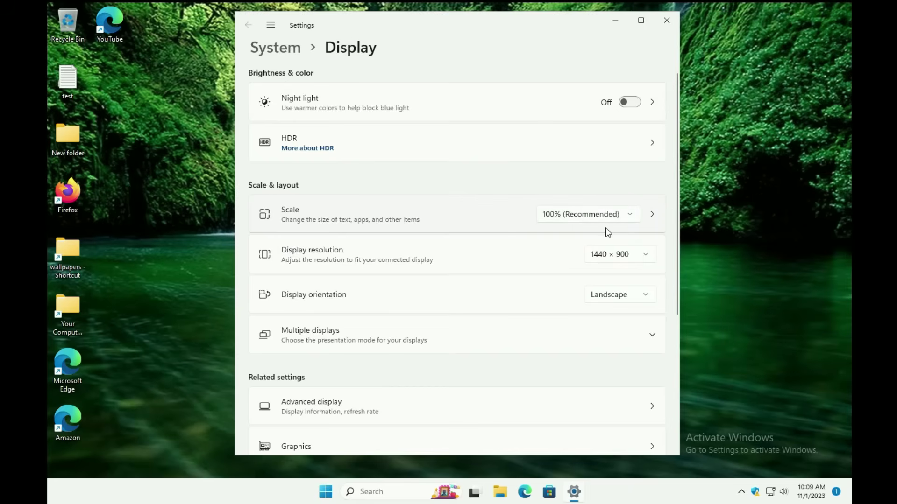
click(385, 220)
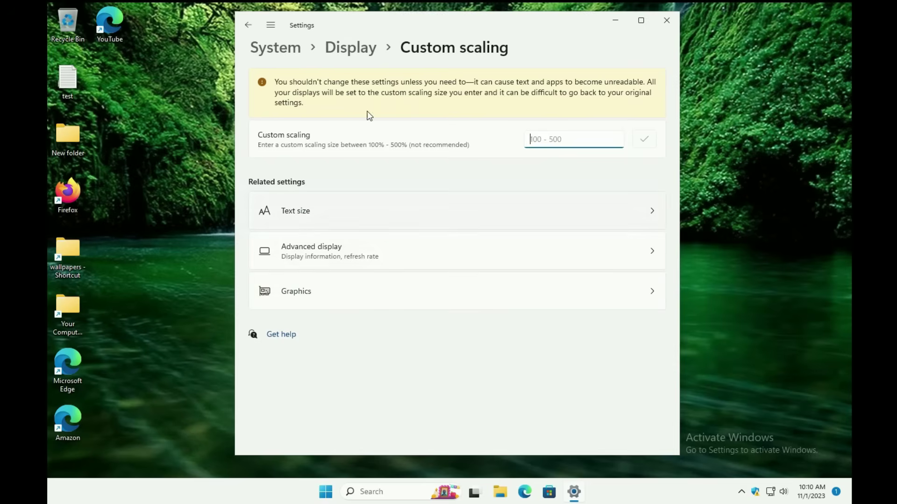
click(252, 26)
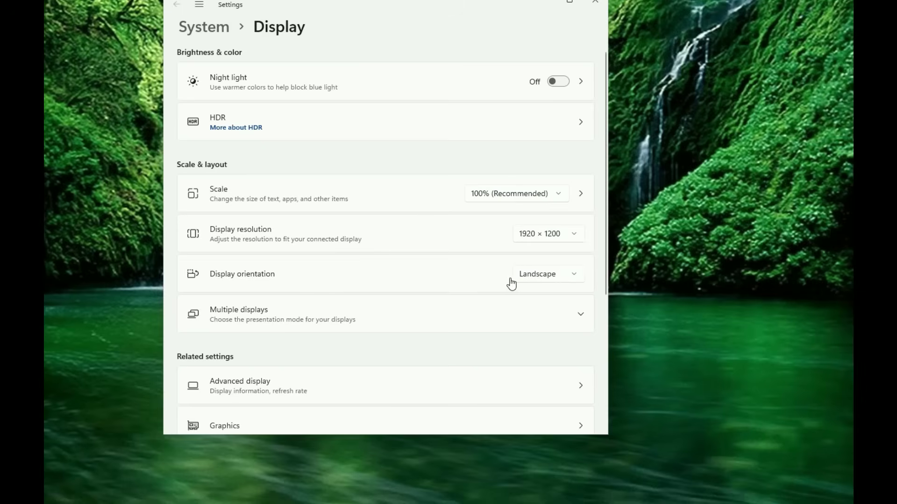
Step: Review the display orientation choices and the Multiple displays options, and close Settings
click(572, 277)
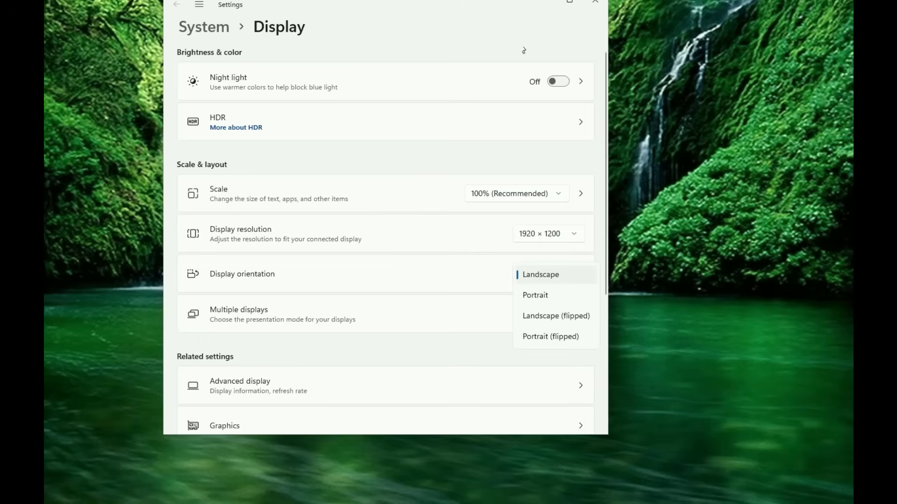
click(494, 5)
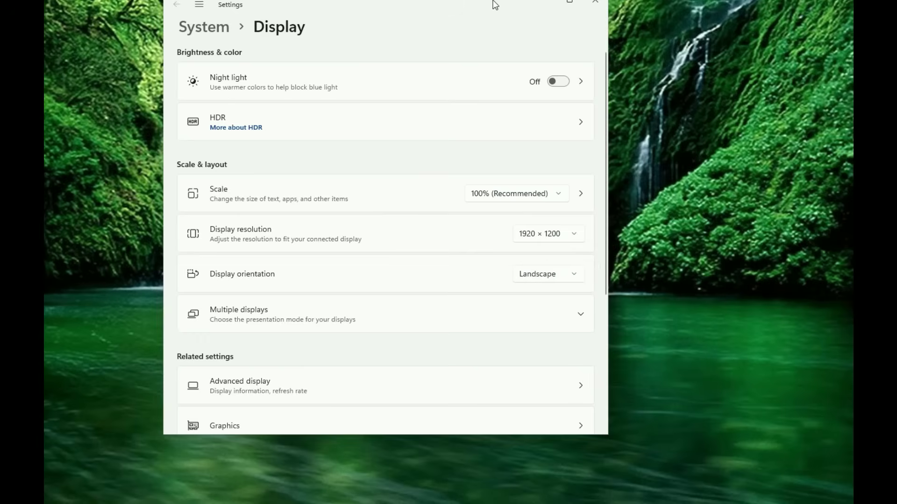
click(377, 321)
scroll(451, 307, down, 2)
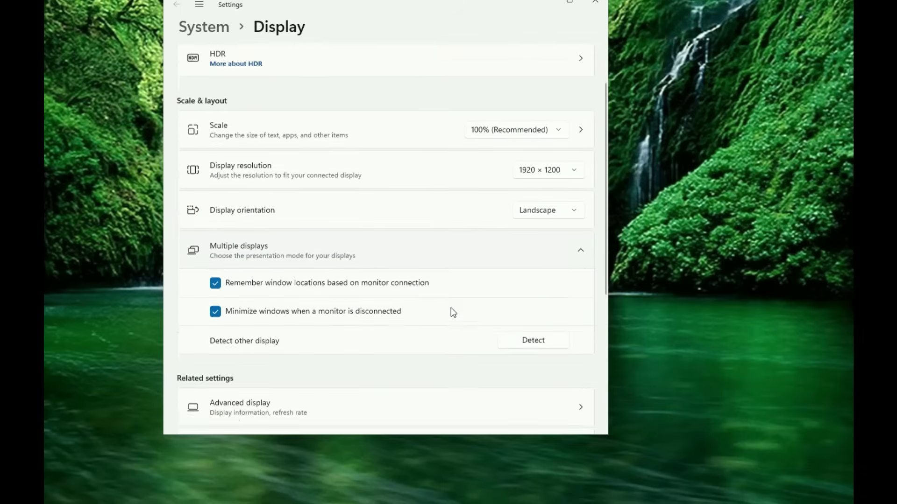
scroll(451, 309, down, 1)
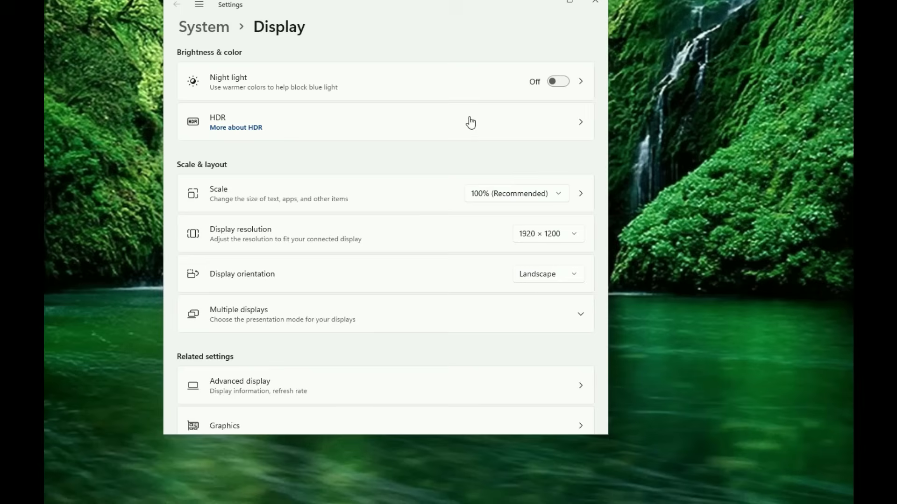
click(596, 5)
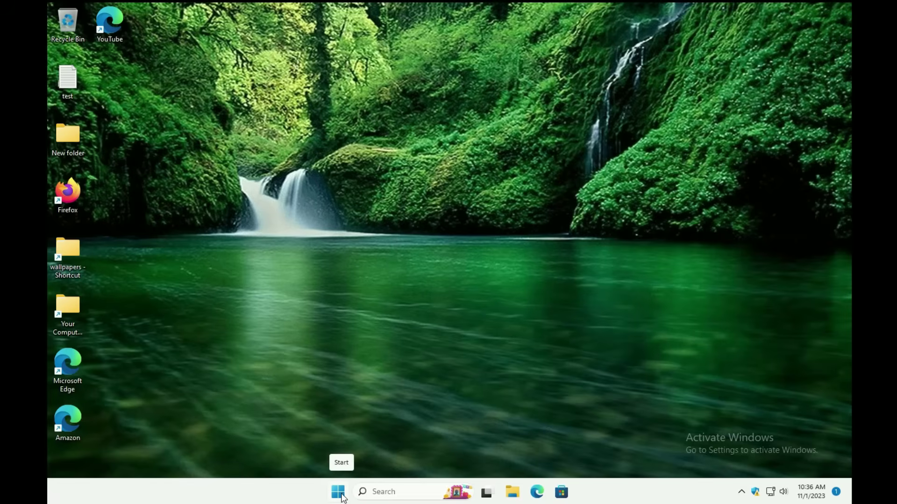
Step: Search Windows for "setting", open the Settings app and look over the System categories
click(410, 489)
text(s)
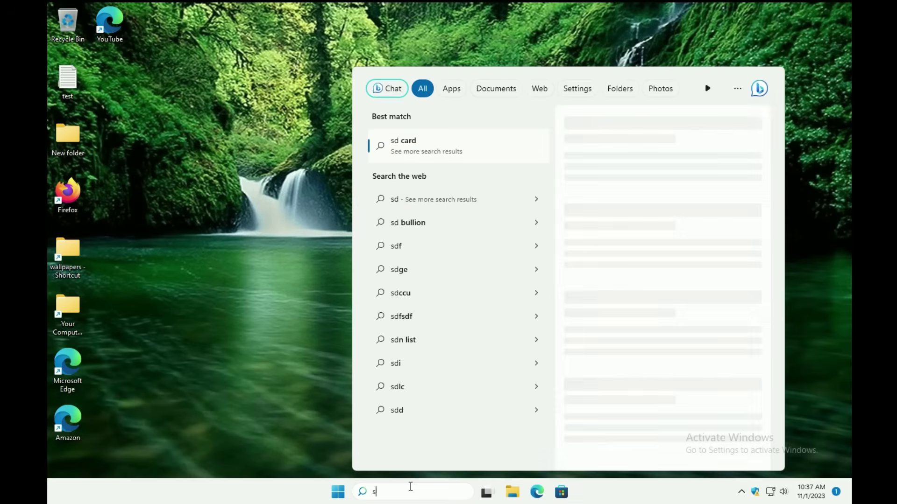
text(etting)
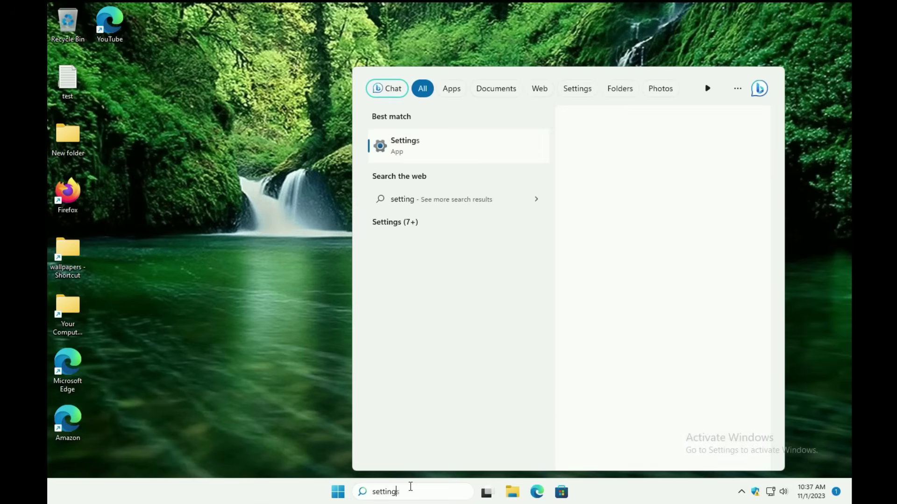
key(Return)
scroll(488, 258, down, 5)
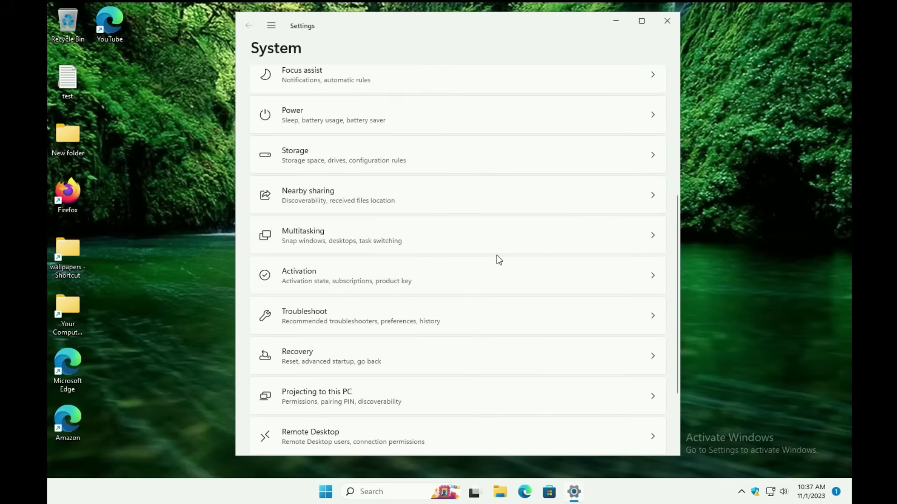
scroll(498, 252, down, 3)
scroll(495, 252, up, 8)
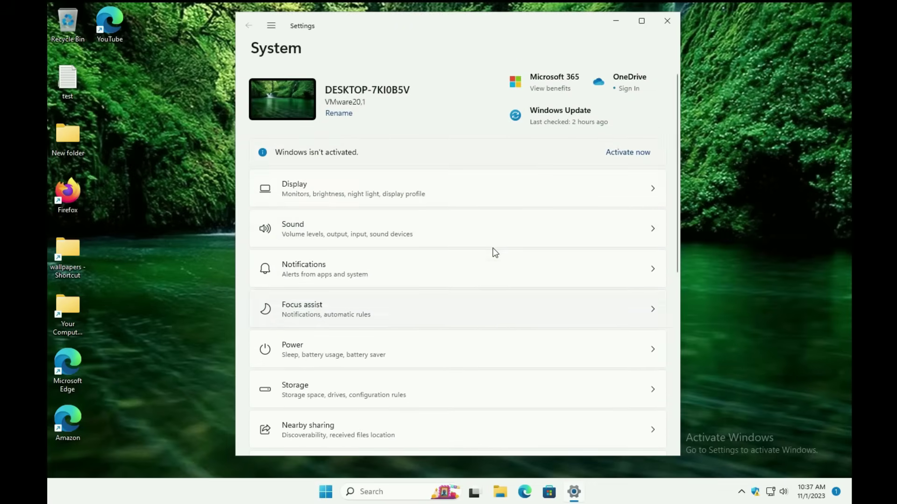
Step: Open Your info in the Accounts settings and review the profile photo, account and help options
click(271, 27)
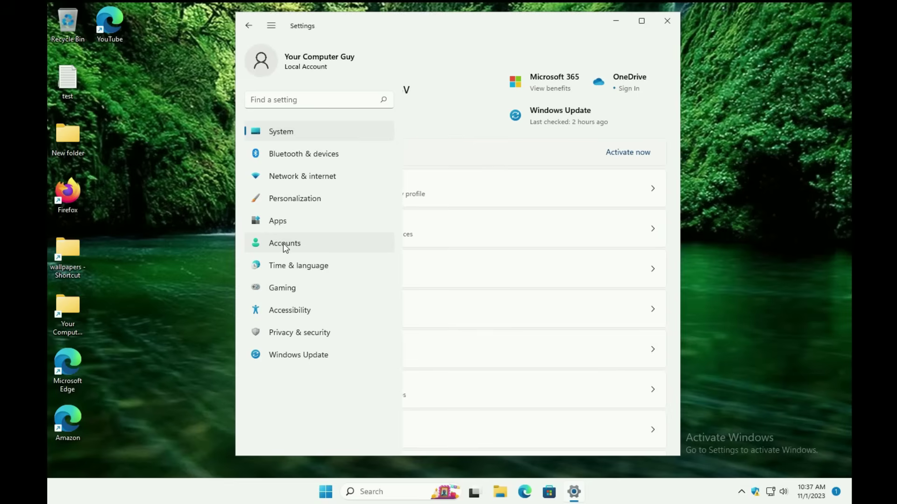
click(303, 244)
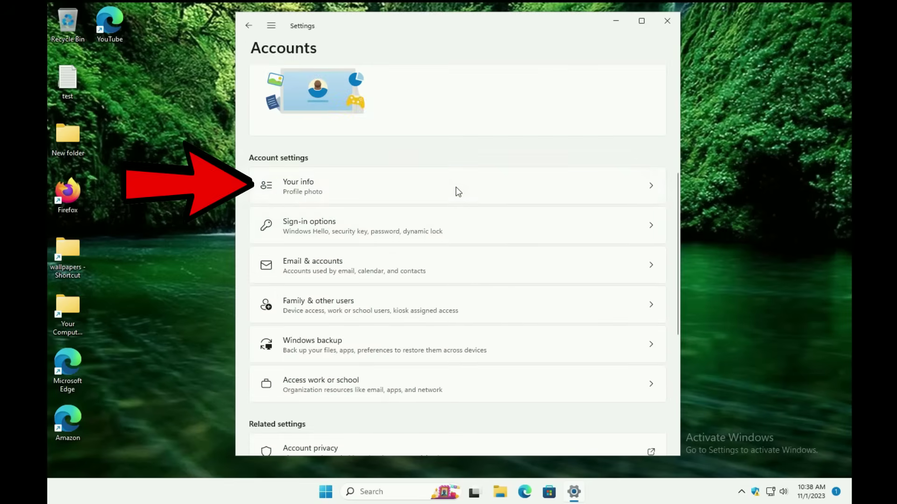
click(458, 192)
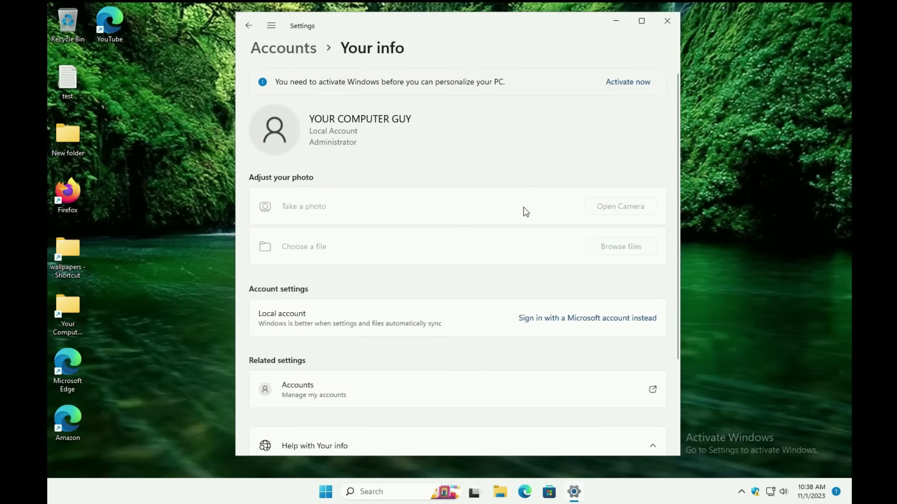
scroll(525, 209, down, 2)
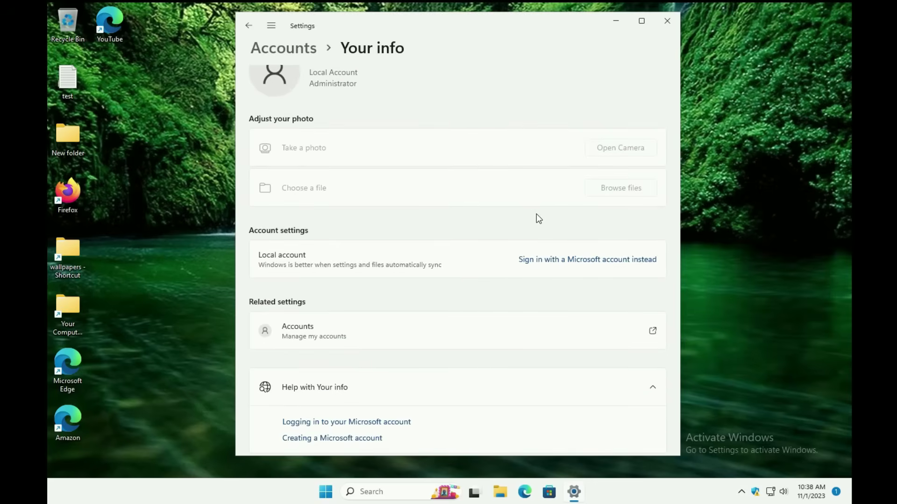
scroll(538, 218, up, 2)
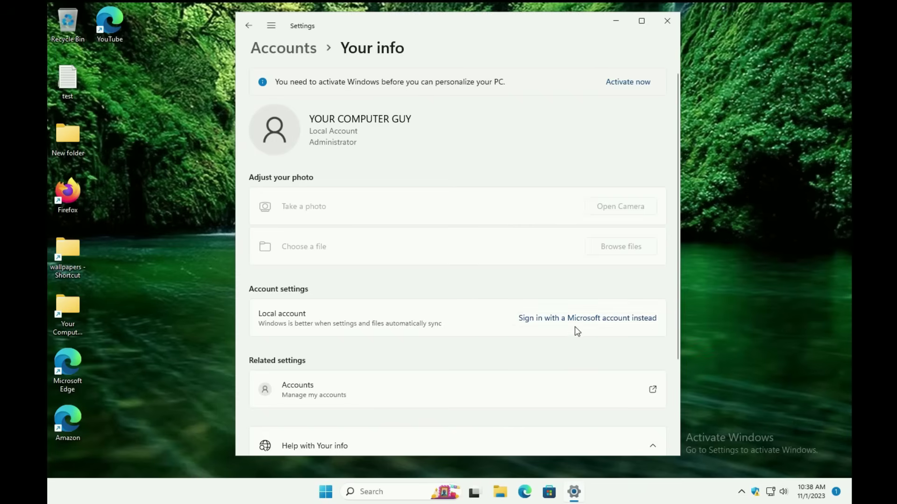
scroll(576, 336, down, 3)
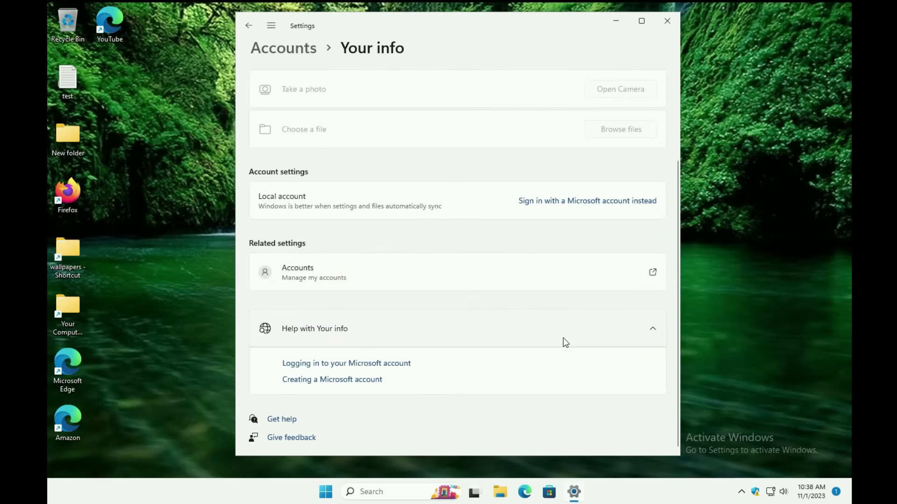
scroll(562, 338, up, 3)
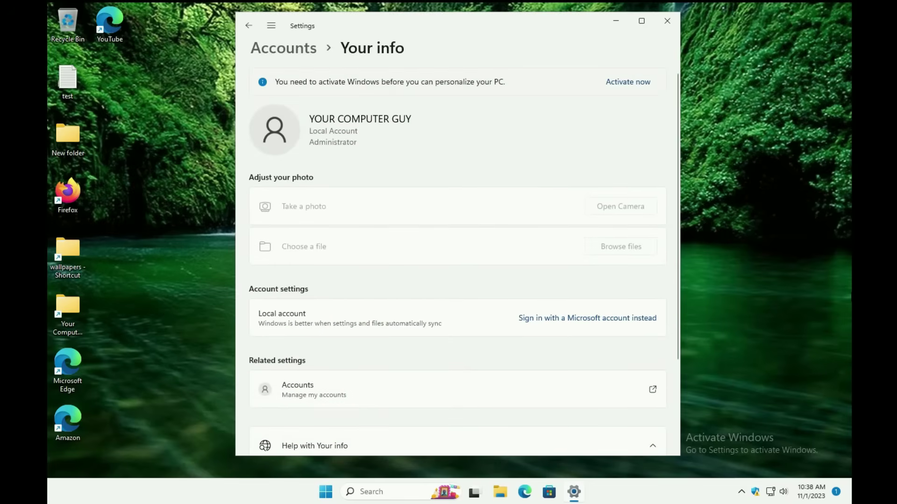
Step: Open Family & other users, expand the existing local user, and view the account removal confirmation without deleting the account
click(248, 26)
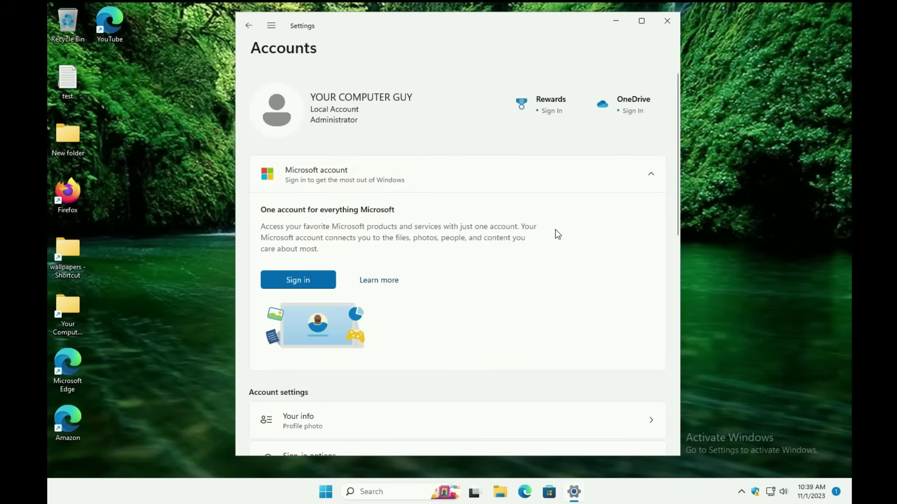
scroll(557, 234, down, 5)
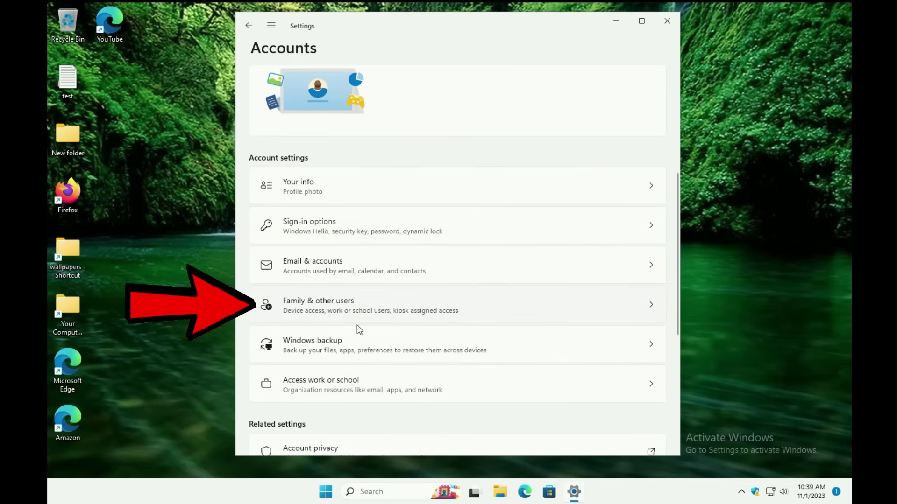
click(326, 302)
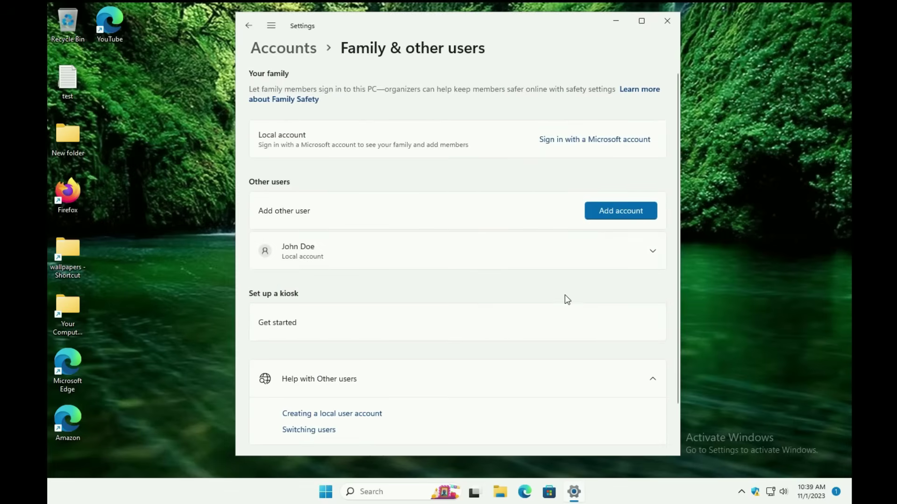
click(654, 253)
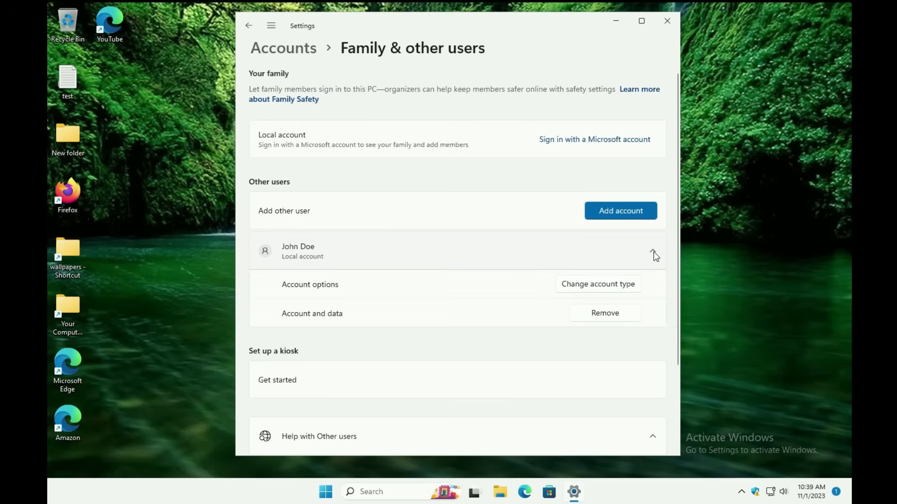
click(619, 316)
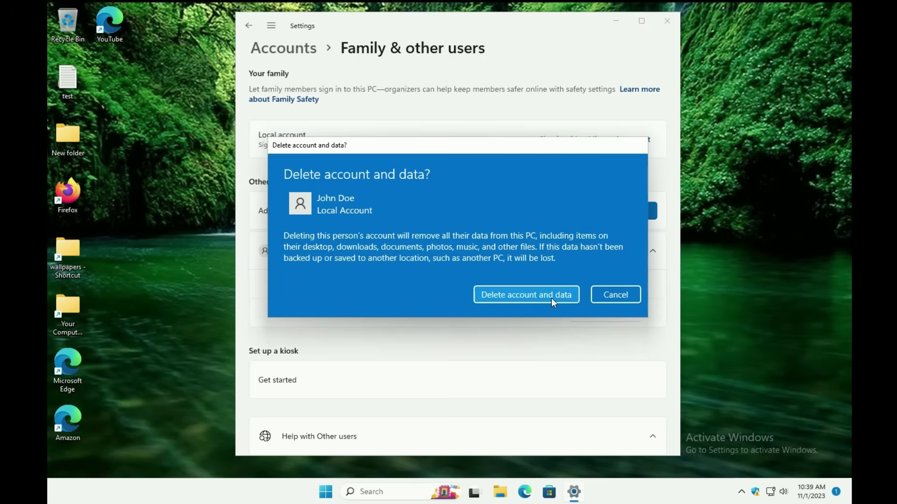
click(604, 296)
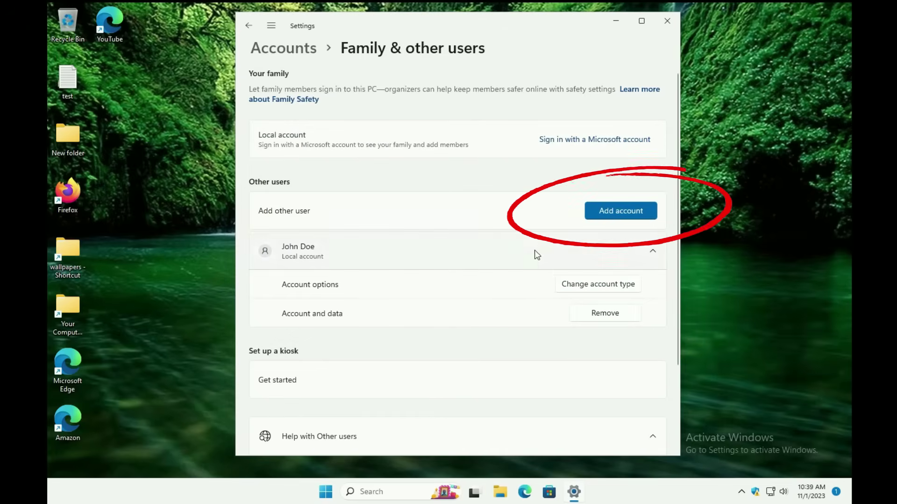
Step: Add another user to this PC without a Microsoft account, entering the person's user name and leaving the password fields blank
click(625, 212)
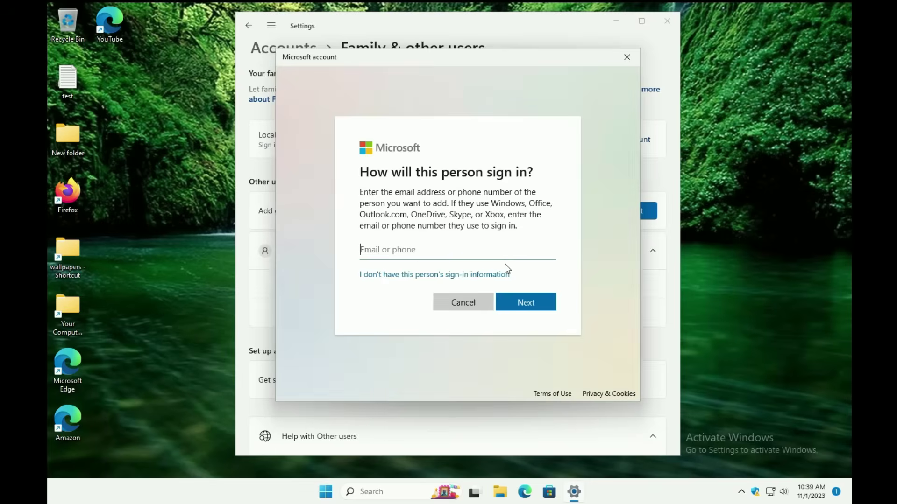
click(415, 279)
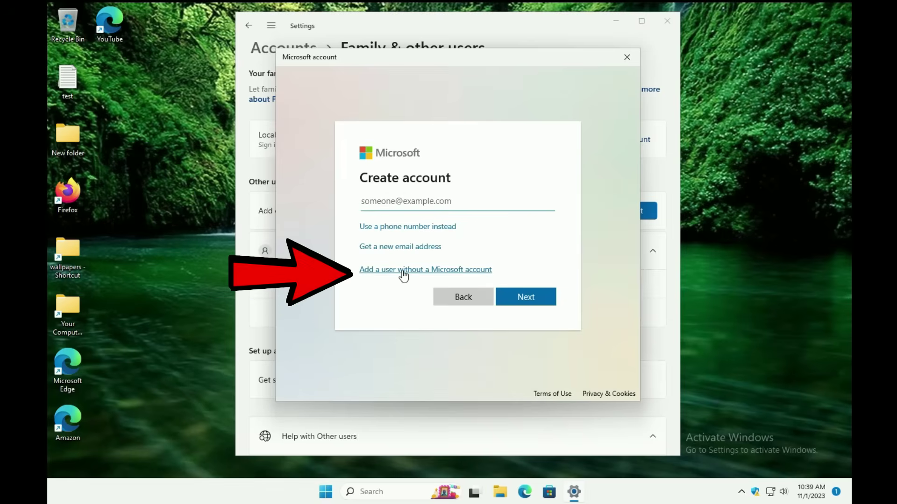
click(402, 271)
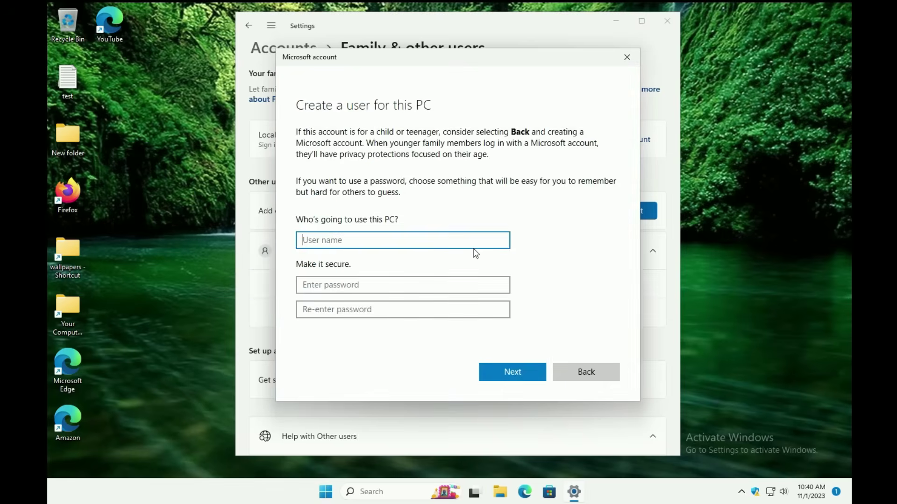
text(Jane Doe)
click(401, 286)
click(413, 309)
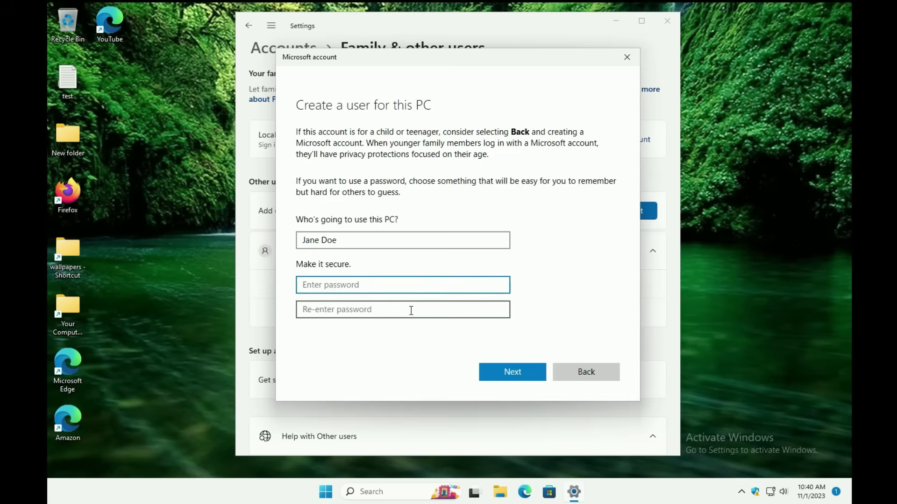
click(525, 376)
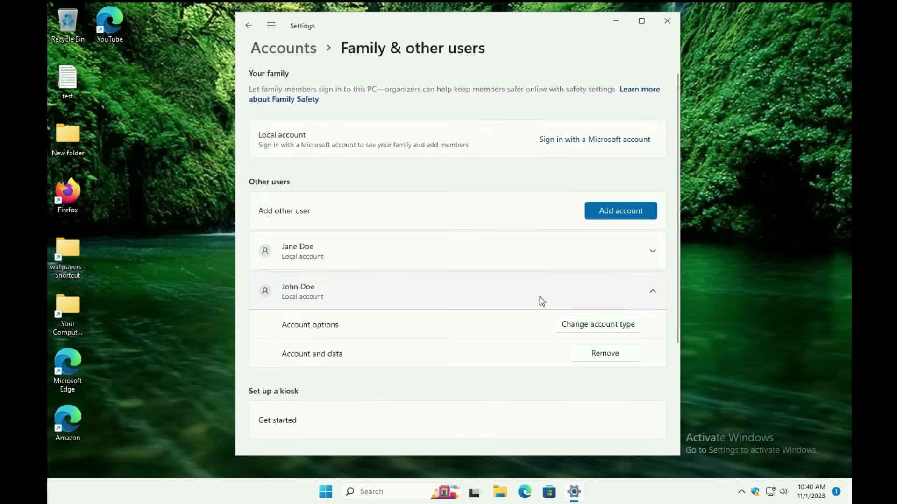
Step: Change the newly added local user's account type to Administrator
scroll(539, 297, down, 1)
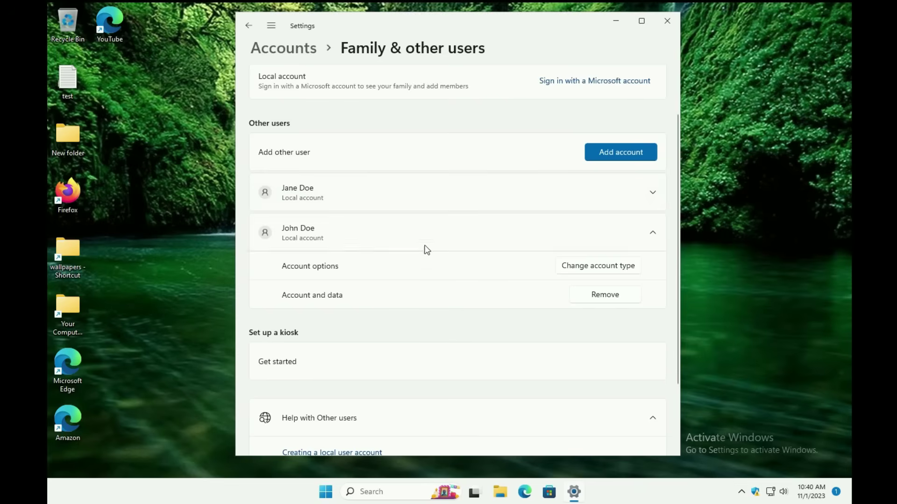
click(653, 193)
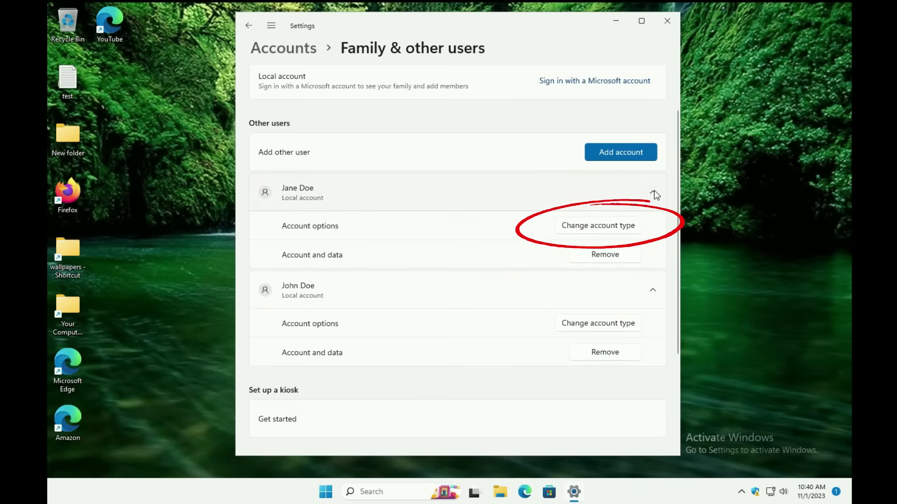
click(633, 233)
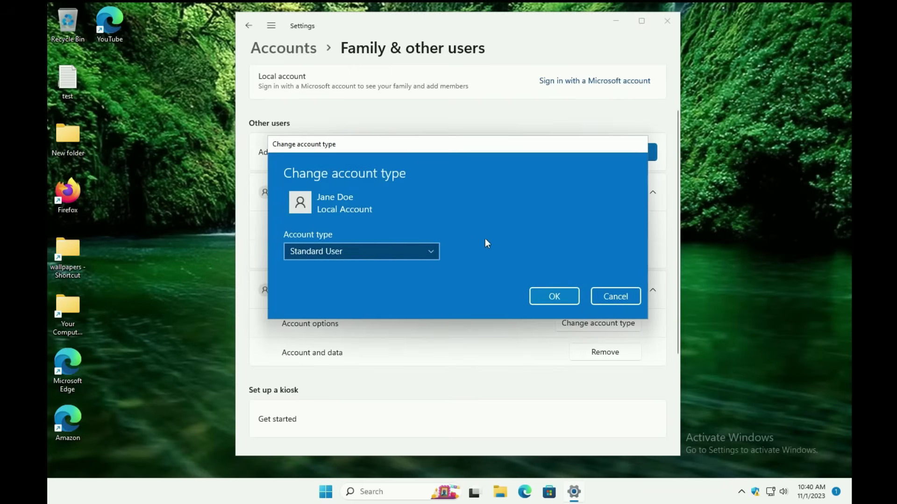
click(424, 254)
click(382, 238)
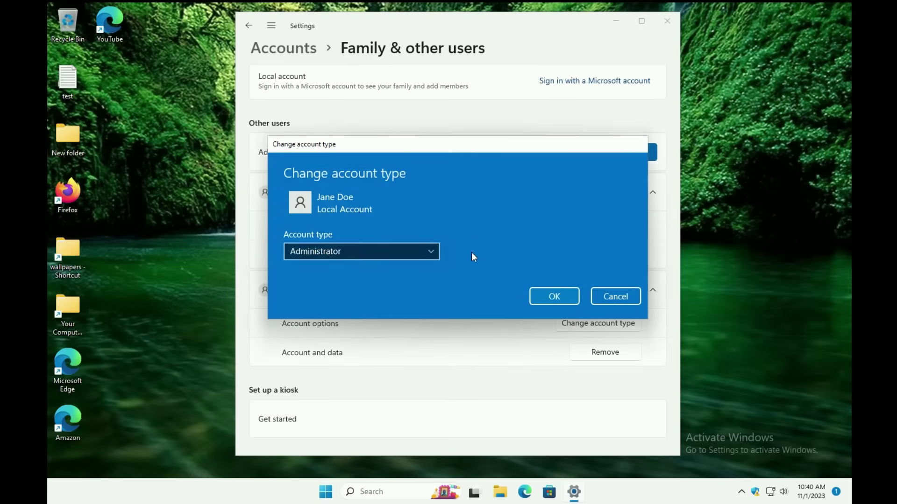
click(554, 297)
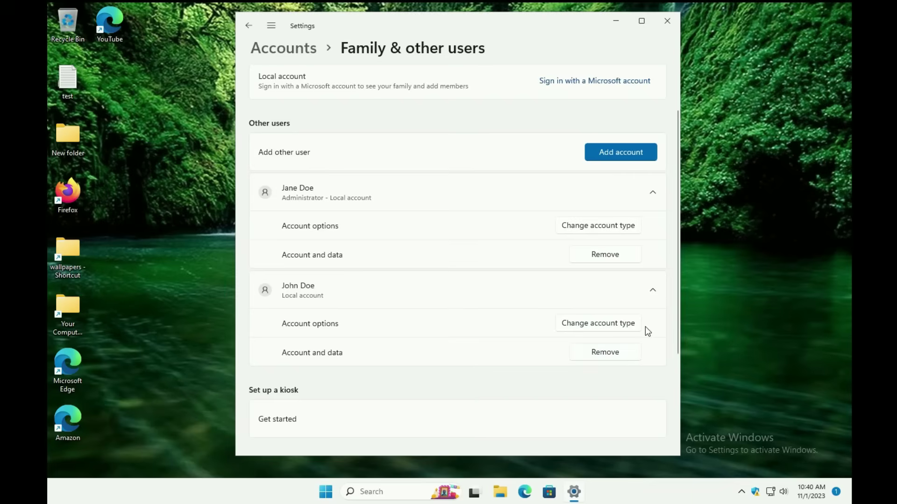
Step: Return to the Accounts overview, look over its settings, and view the Sign-in options and Windows backup pages
scroll(613, 321, up, 2)
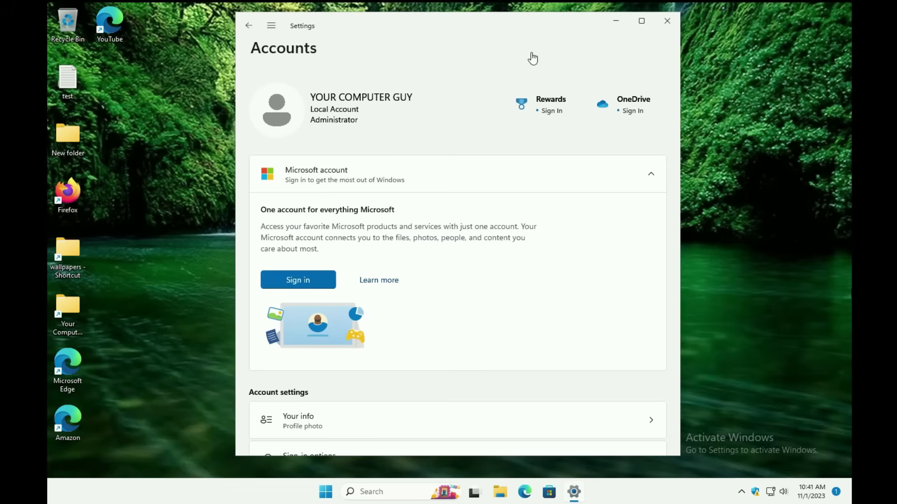
scroll(565, 281, down, 5)
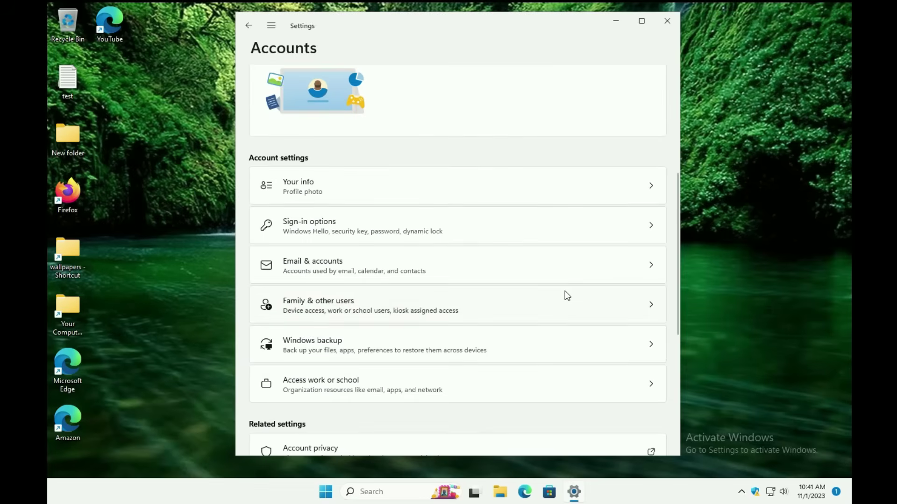
scroll(565, 295, down, 3)
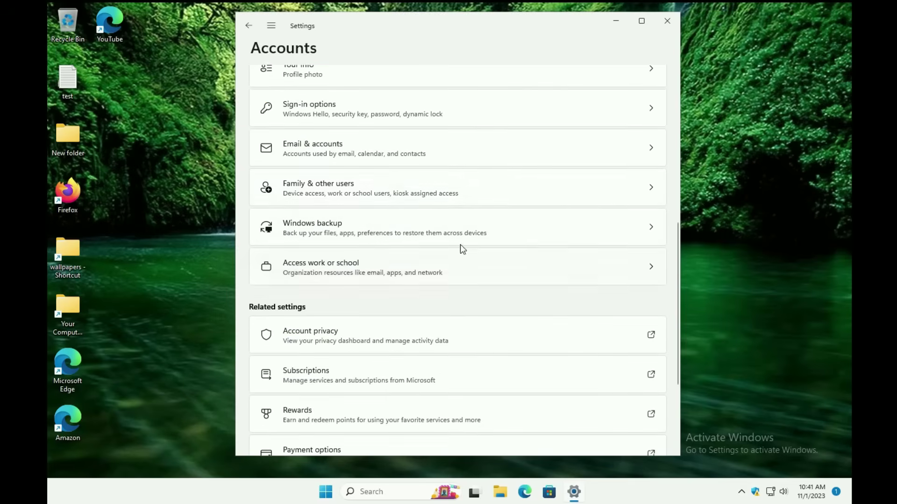
click(386, 110)
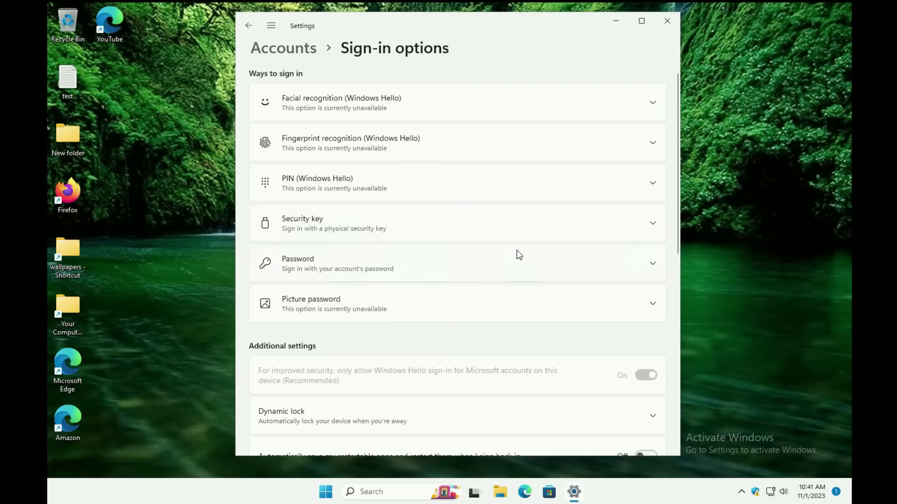
click(272, 51)
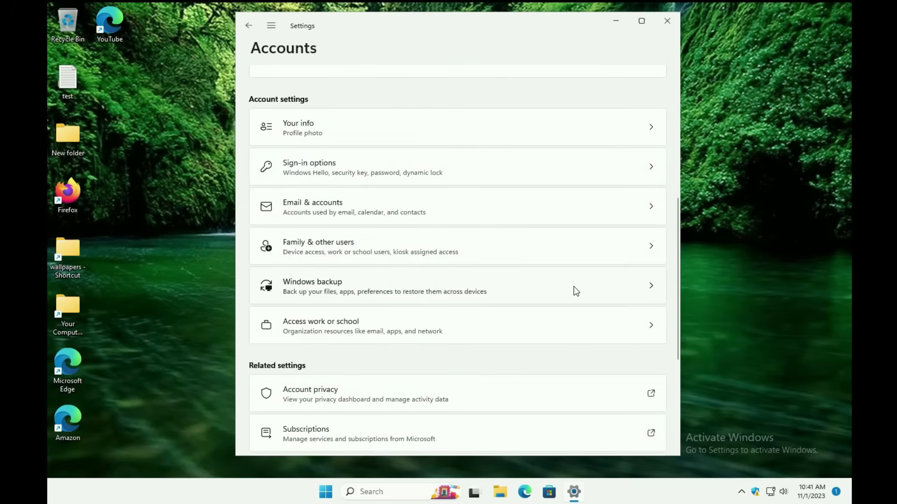
click(354, 290)
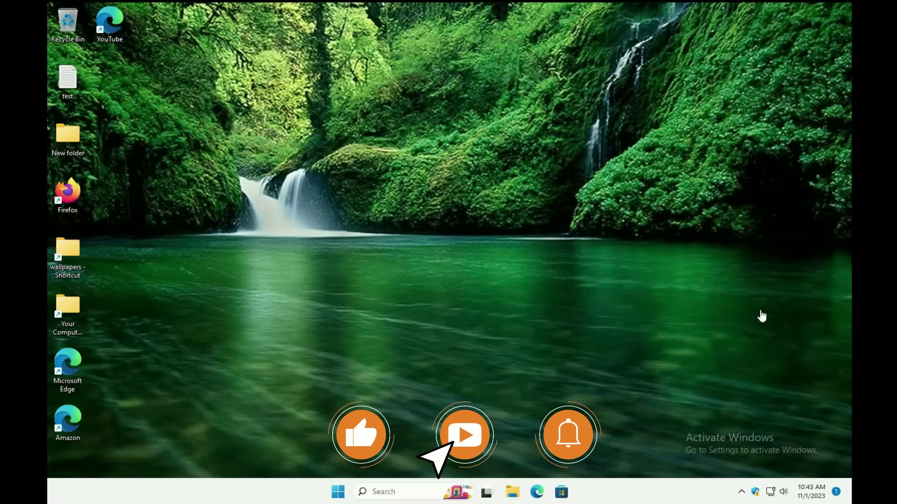
Step: Open Device Manager, view the DVD drive's options and the Intel network adapter's uninstall confirmation, cancel it and close Device Manager
right_click(340, 493)
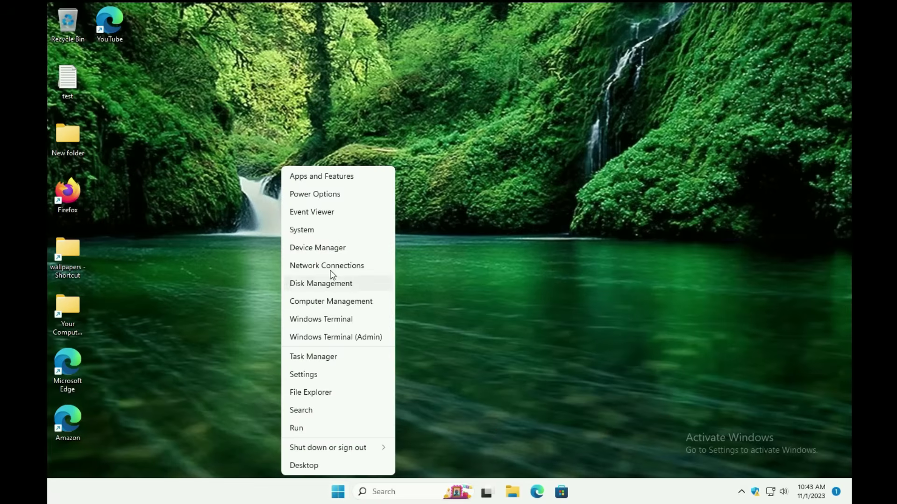
click(329, 247)
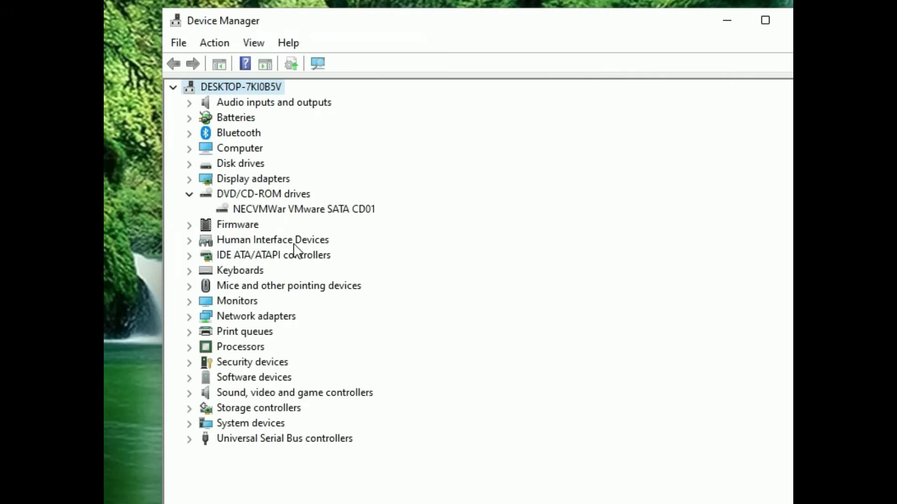
right_click(331, 209)
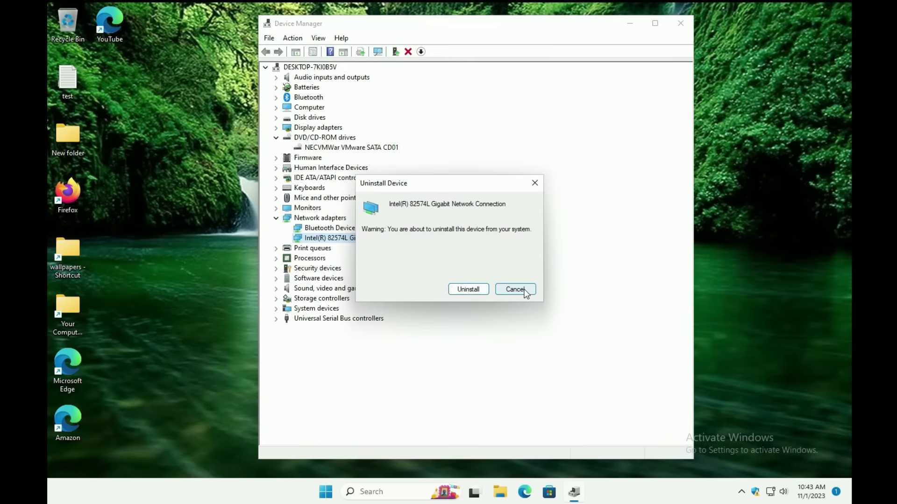
click(514, 289)
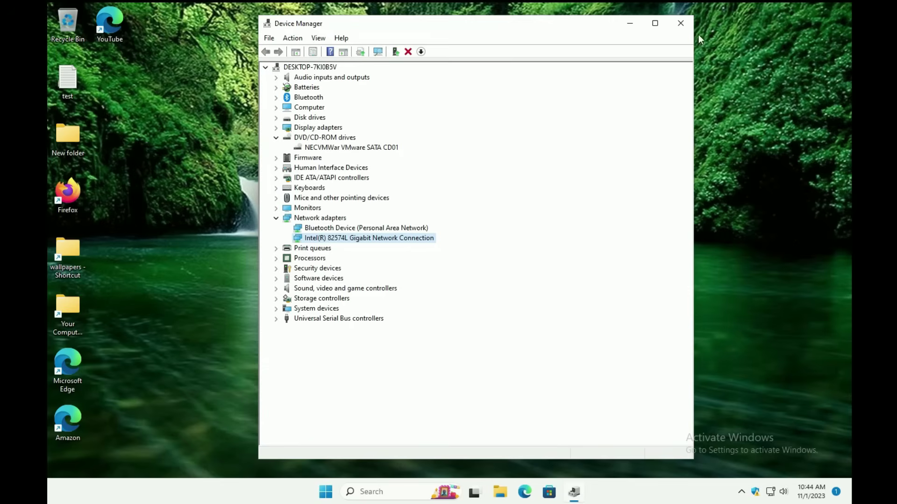
click(680, 23)
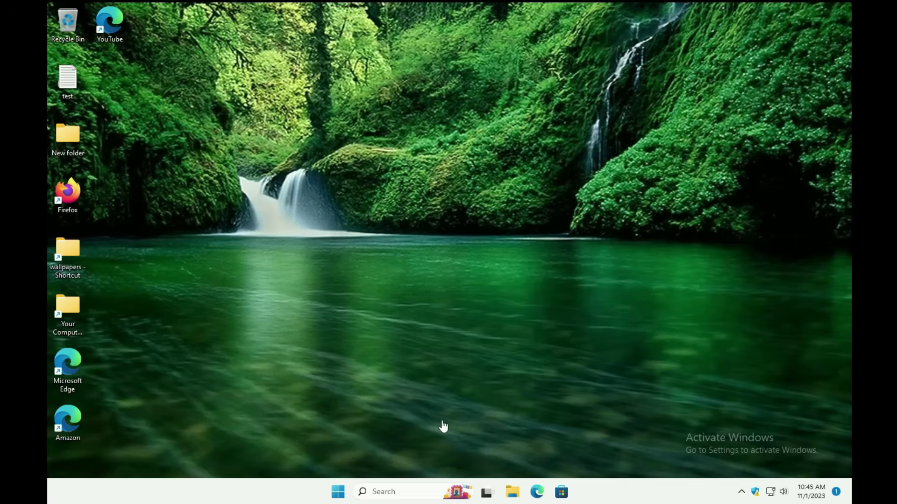
Step: Open Apps & features, browse the installed apps and view the available actions for Microsoft 365 (Office)
right_click(338, 496)
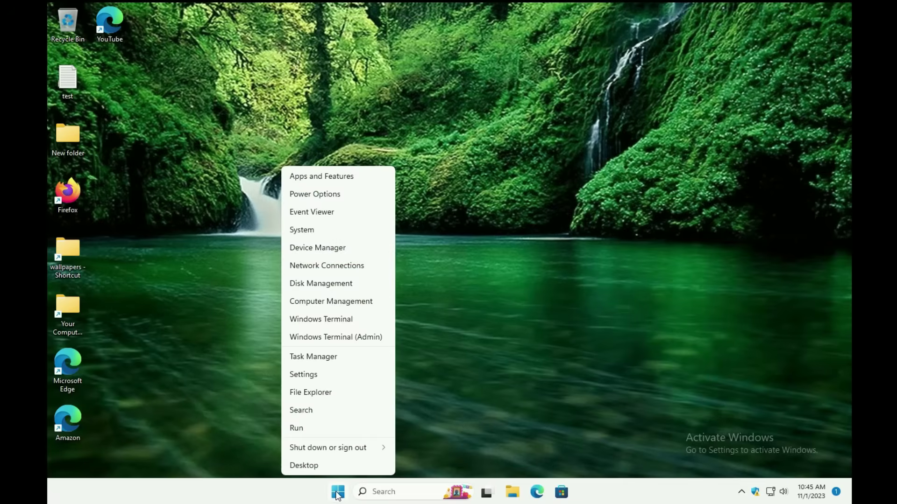
click(374, 175)
scroll(675, 169, down, 10)
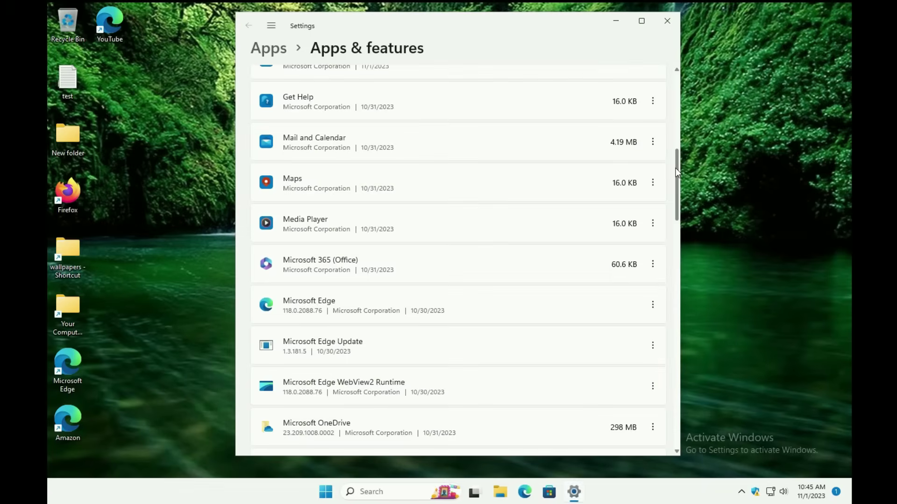
scroll(675, 169, down, 3)
scroll(646, 149, up, 6)
scroll(646, 148, up, 4)
scroll(524, 221, down, 6)
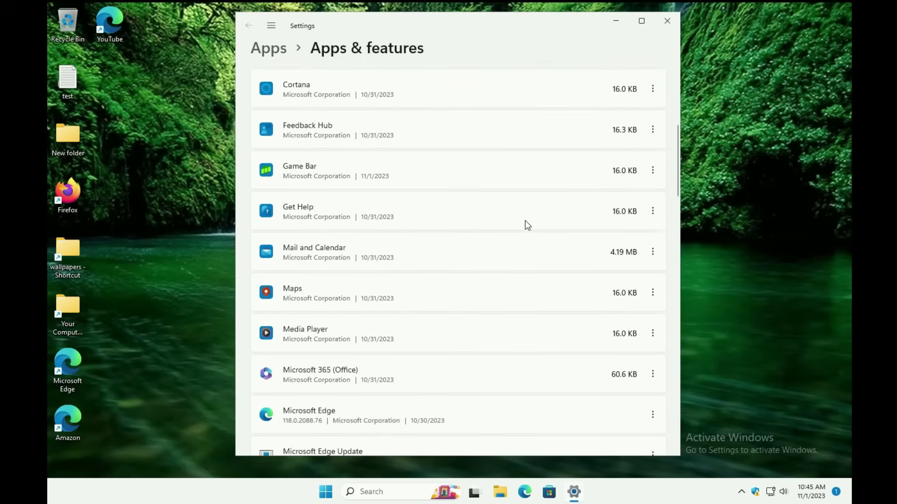
scroll(525, 220, up, 2)
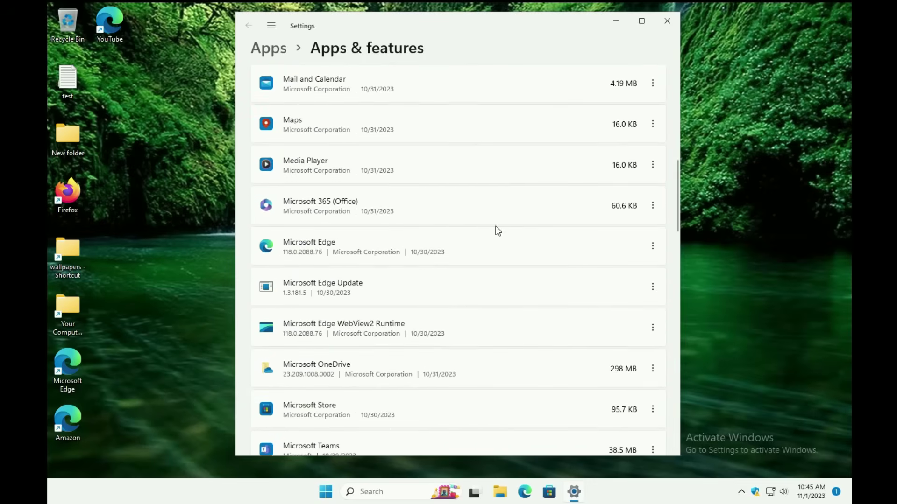
click(653, 206)
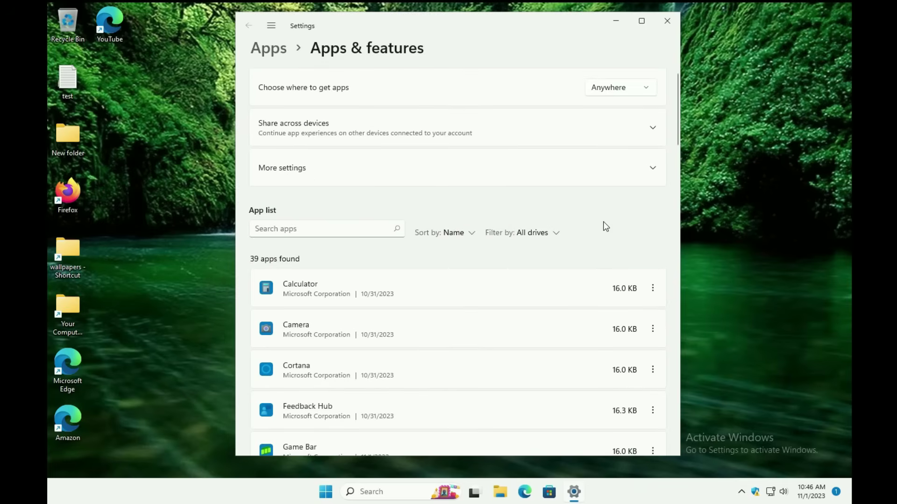
Step: Examine the rest of the app list, the Xbox Live actions and the choices for where to get apps, keeping Anywhere
scroll(605, 226, down, 20)
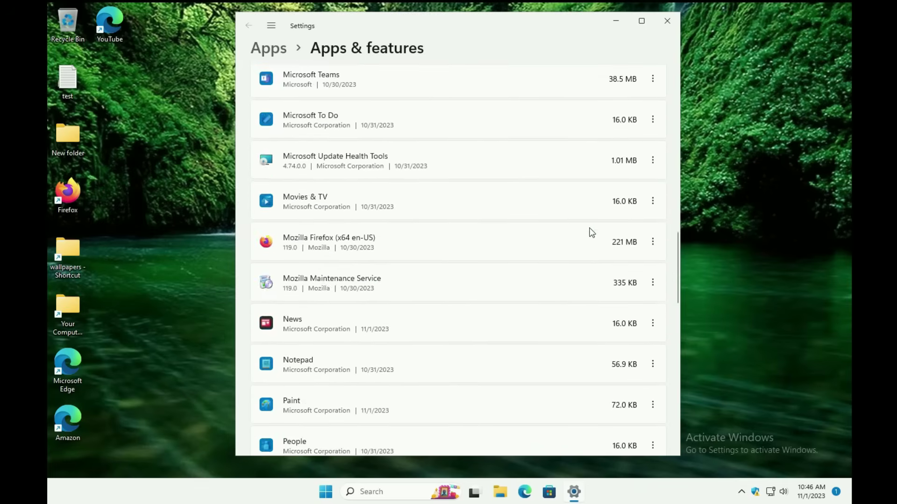
scroll(583, 227, down, 5)
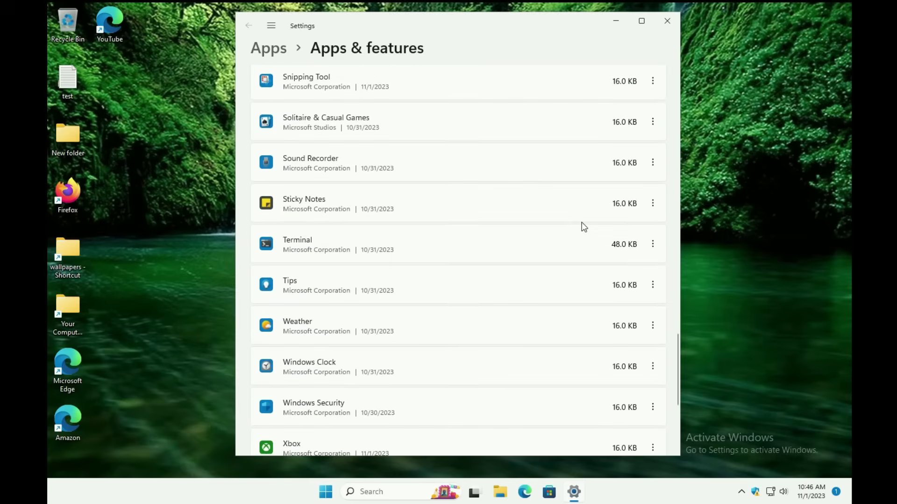
scroll(584, 227, down, 5)
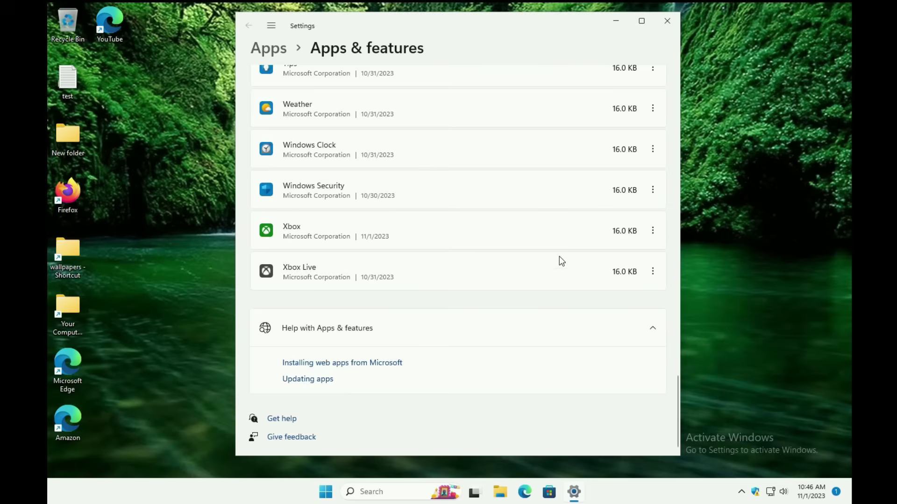
click(652, 271)
click(540, 406)
scroll(608, 201, up, 20)
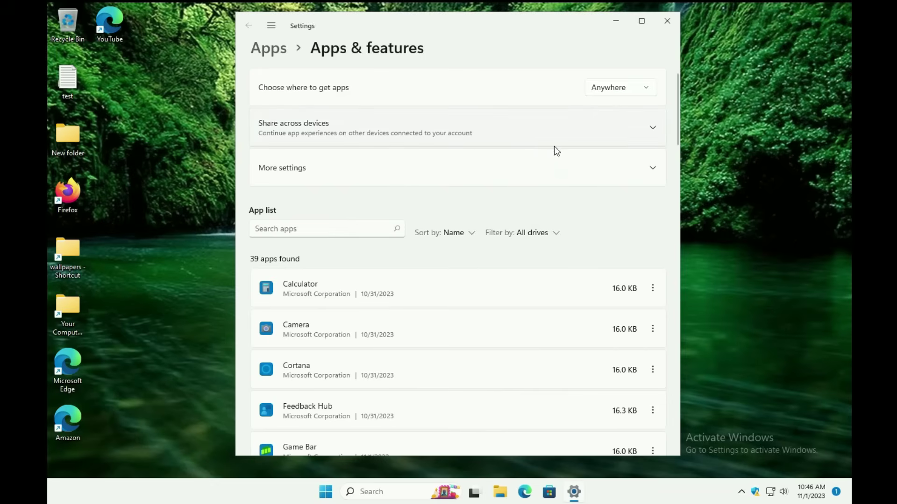
click(646, 90)
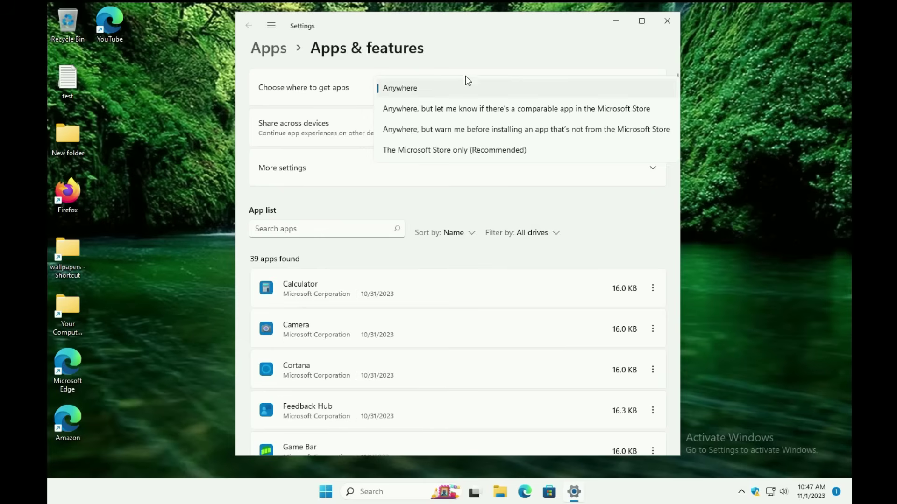
click(476, 70)
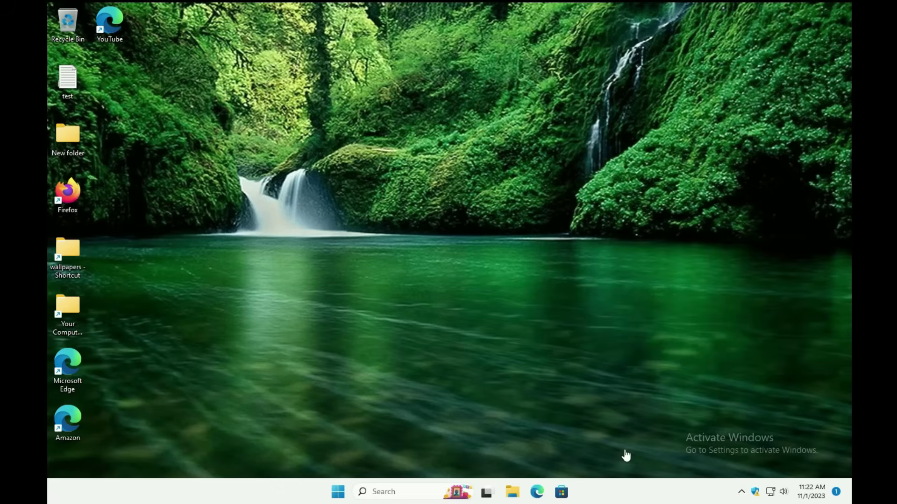
Step: Open Task Manager and expand it to the detailed view of running processes
right_click(338, 492)
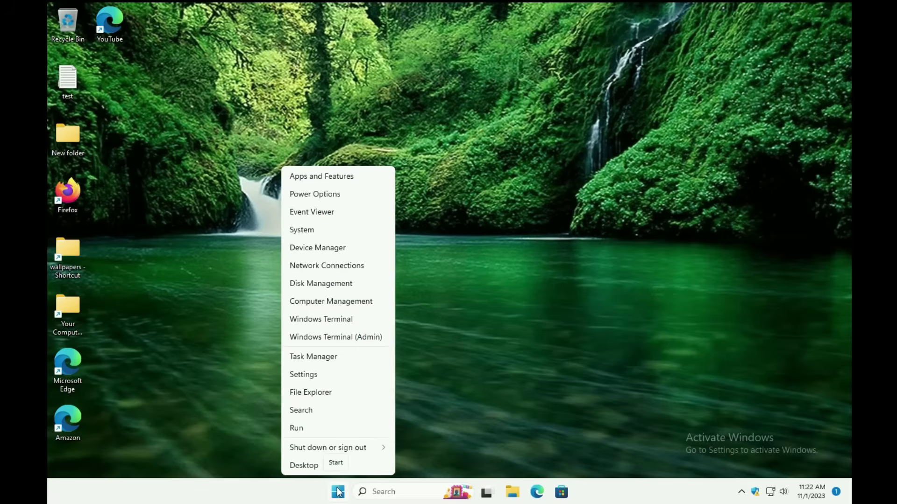
click(340, 356)
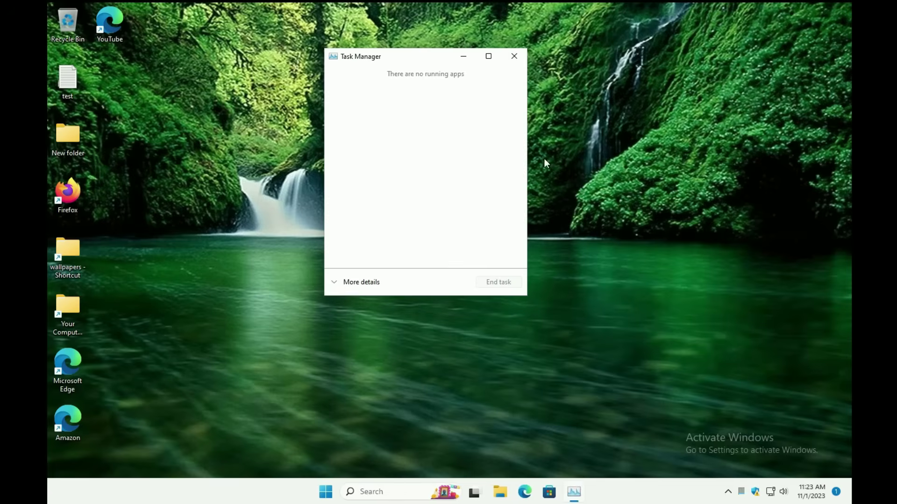
click(360, 281)
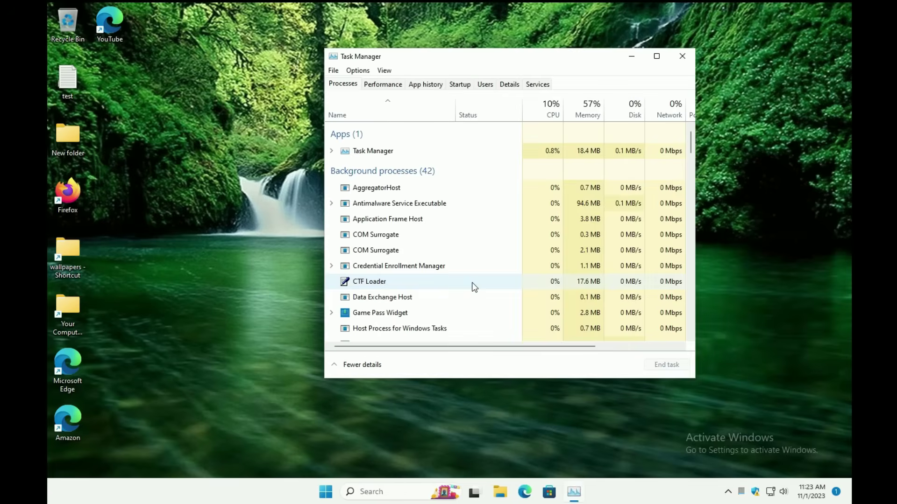
Step: View the CPU performance graphs and the list of startup apps in Task Manager
drag(539, 57, 486, 59)
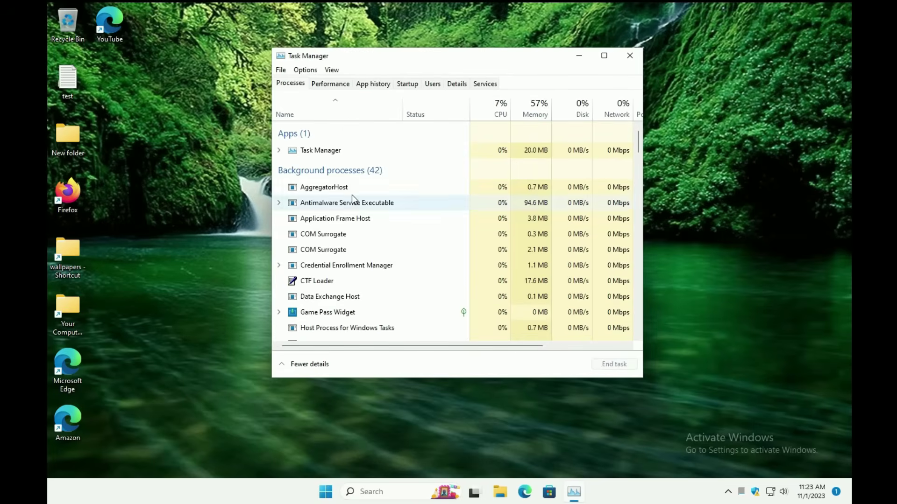
click(341, 85)
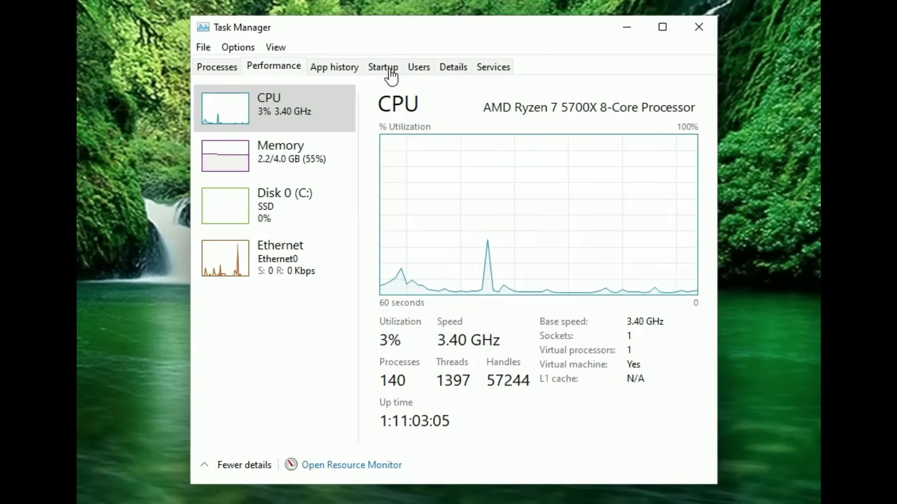
click(390, 71)
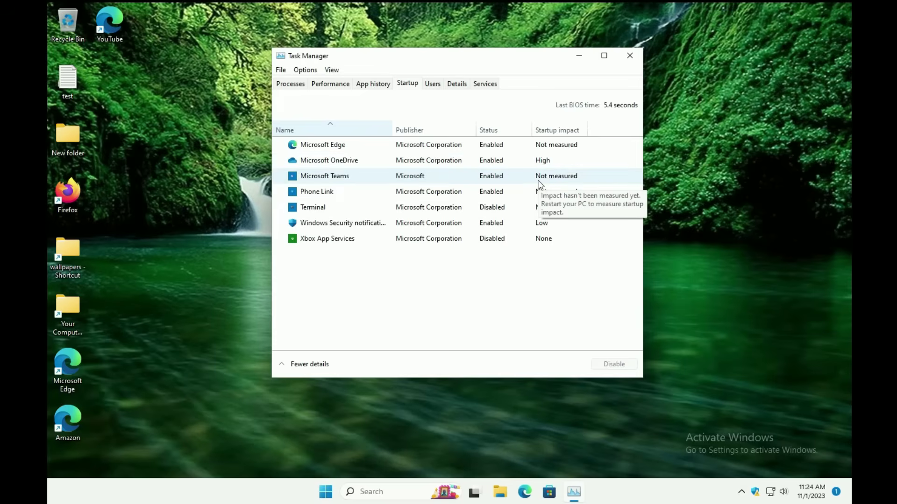
Step: Sort the startup apps by status, disable Microsoft OneDrive at startup and view the option for enabling it again
click(499, 132)
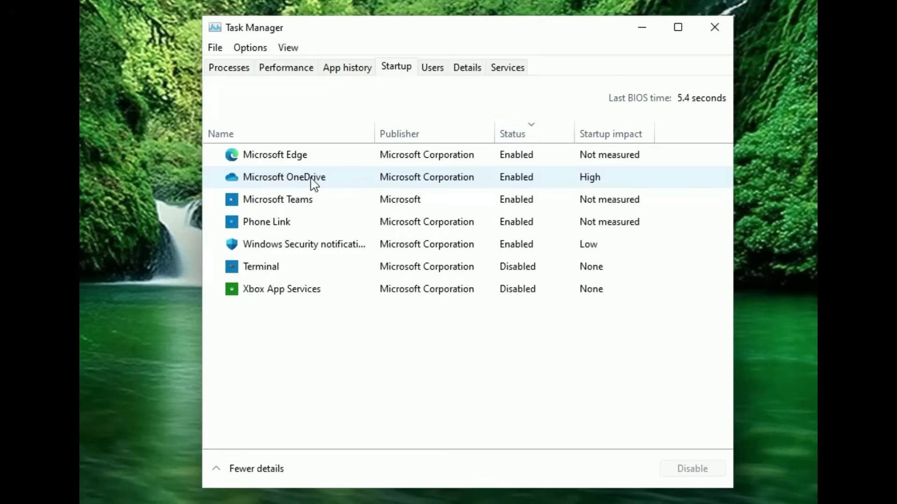
right_click(313, 182)
click(374, 196)
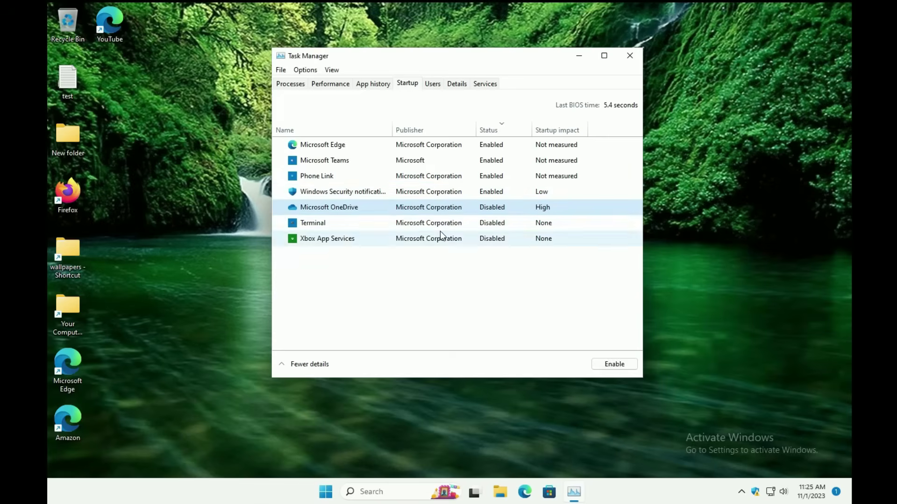
right_click(340, 209)
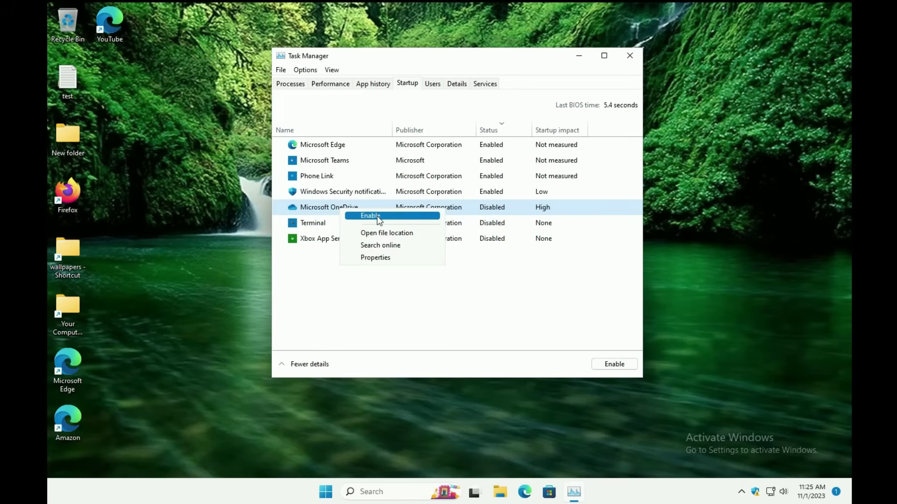
click(477, 209)
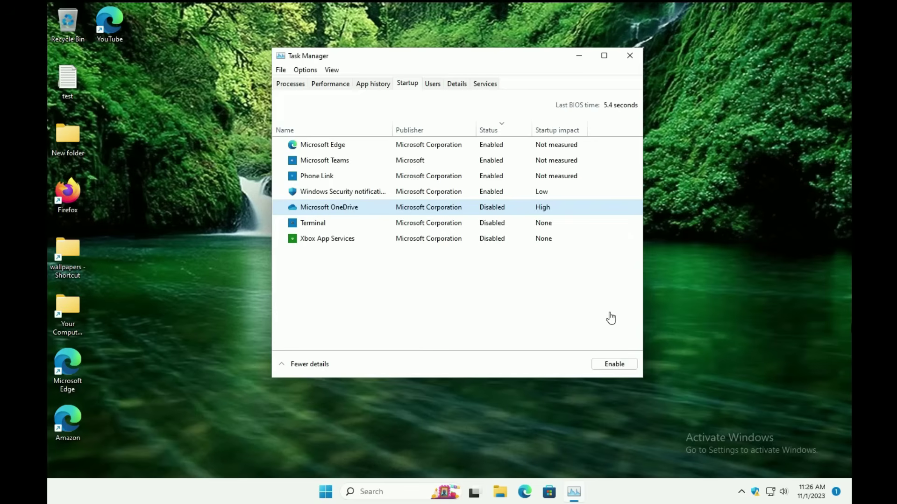
Step: View the resource use per user in Task Manager and select the signed-in user
click(434, 86)
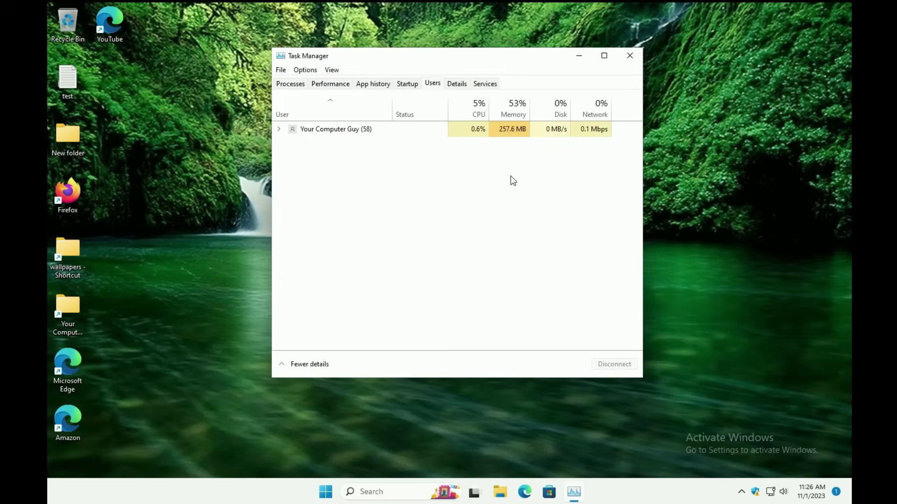
click(320, 135)
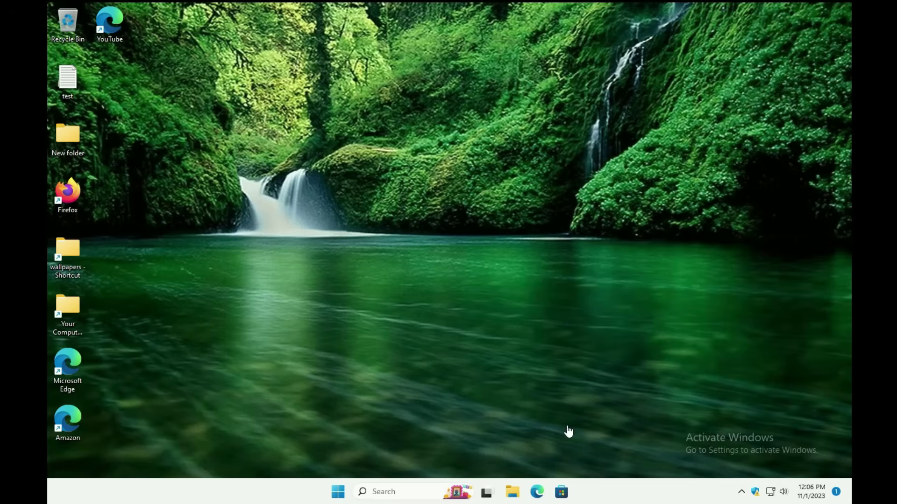
Step: Open Disk Management from the Start button's shortcut list
right_click(339, 494)
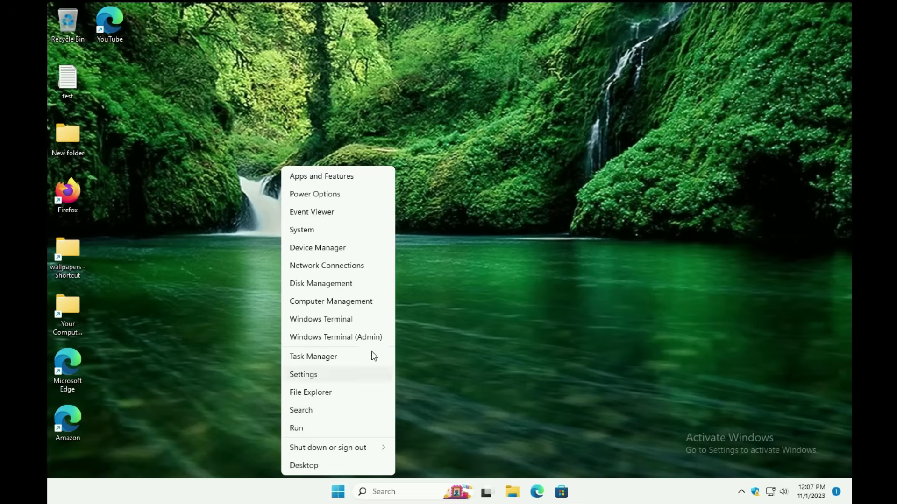
click(349, 285)
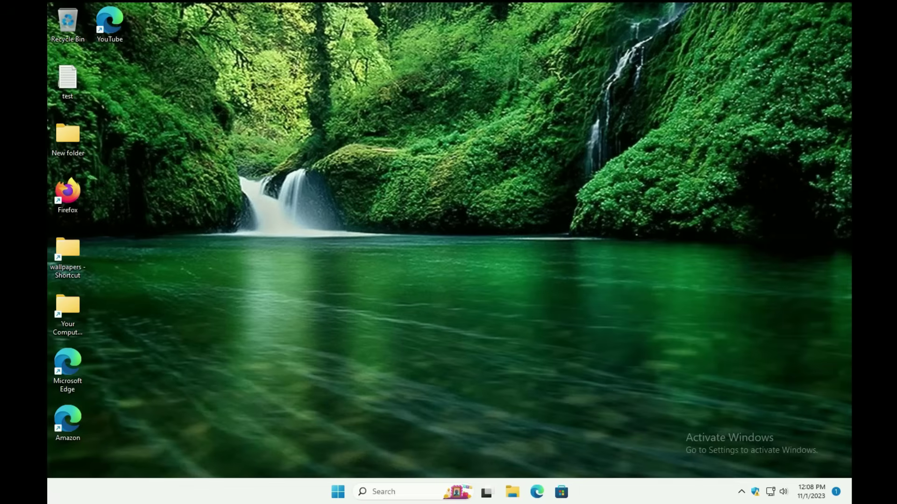
Step: Open the date and time settings and set the time zone to (UTC-06:00) Central Time (US & Canada)
right_click(813, 492)
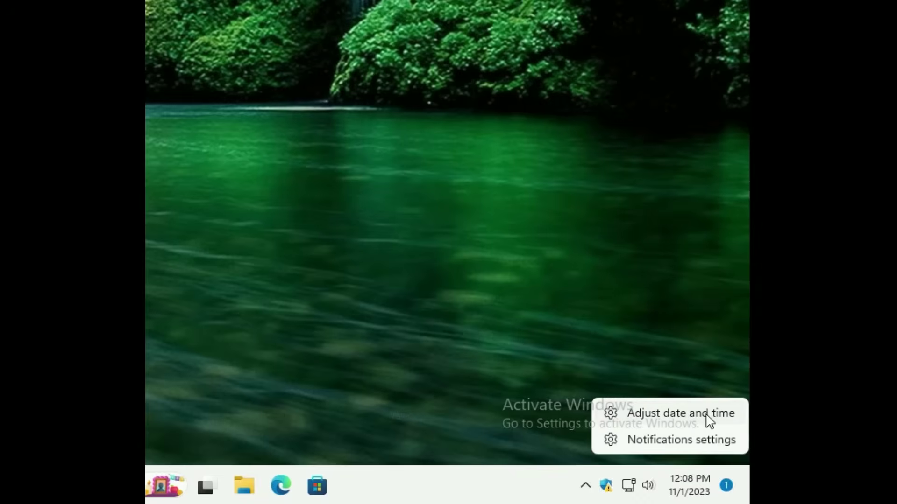
click(709, 417)
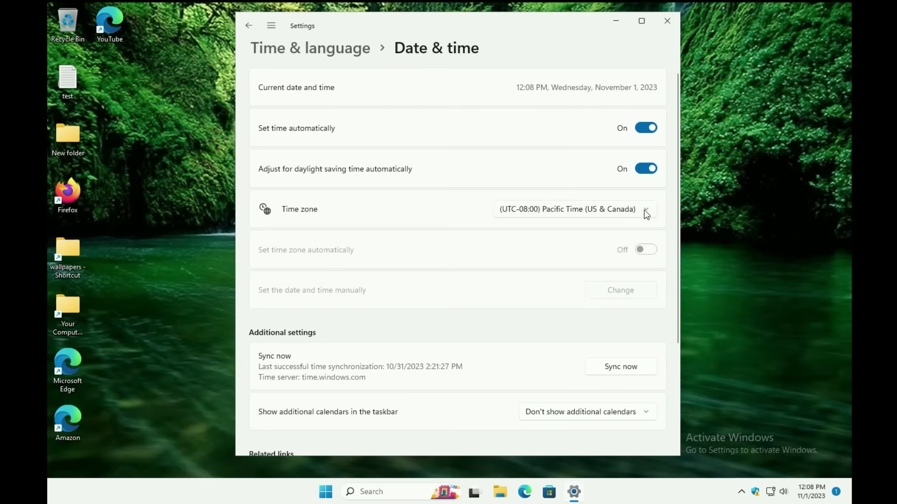
click(646, 211)
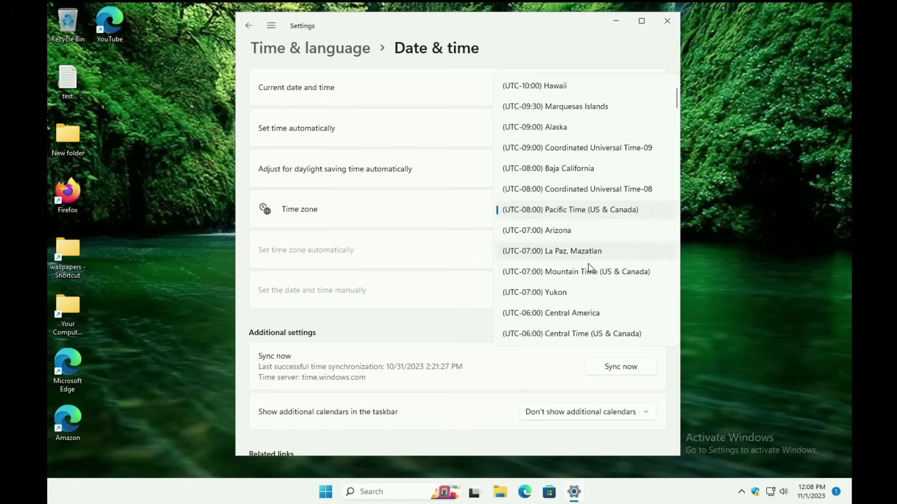
click(579, 338)
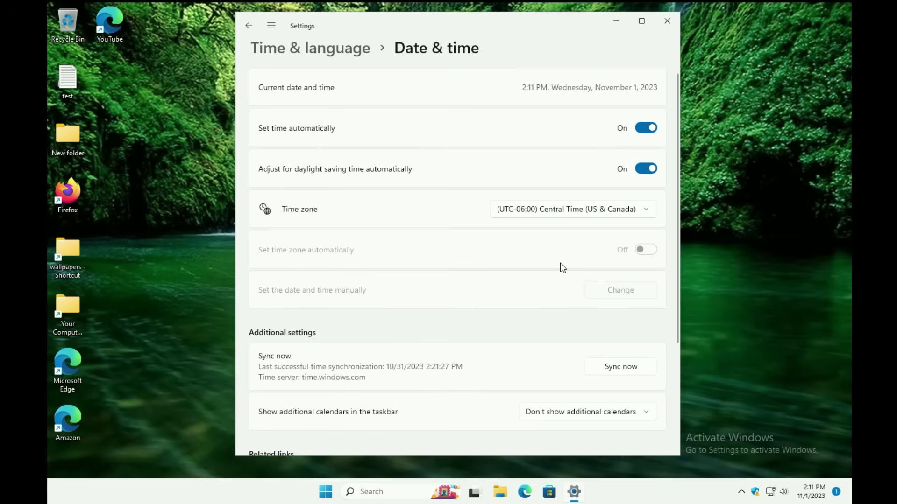
Step: Enable the first additional clock and set its time zone to (UTC+09:00) Osaka, Sapporo, Tokyo
scroll(562, 289, down, 3)
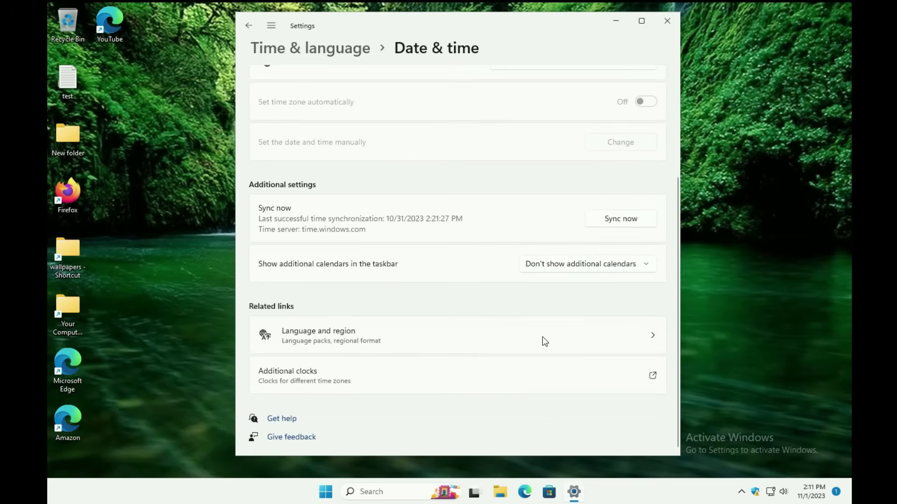
click(315, 378)
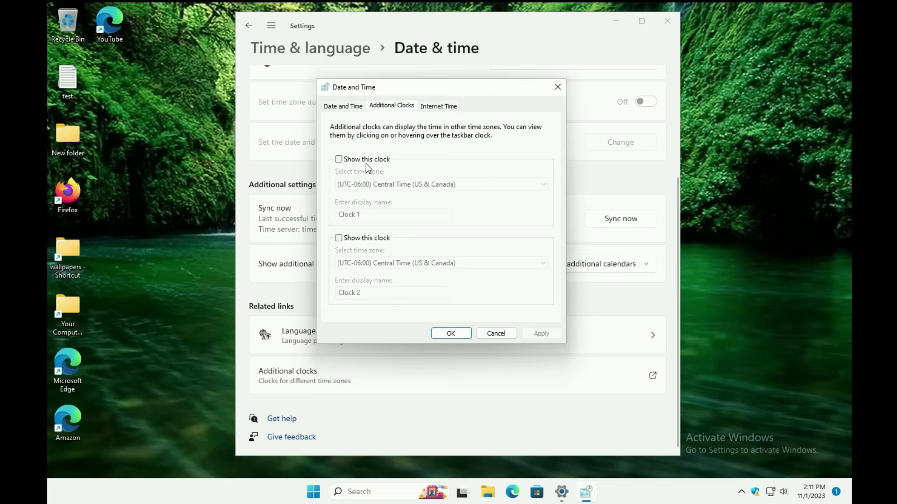
click(366, 161)
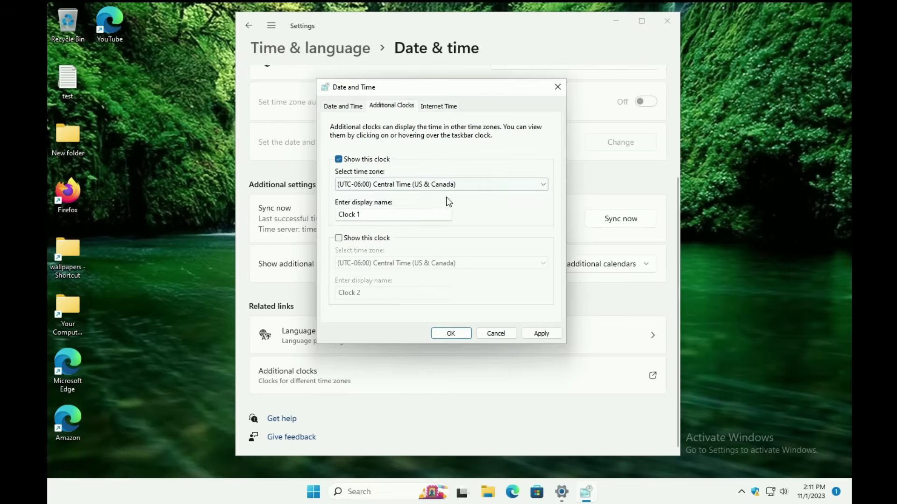
click(503, 187)
click(375, 182)
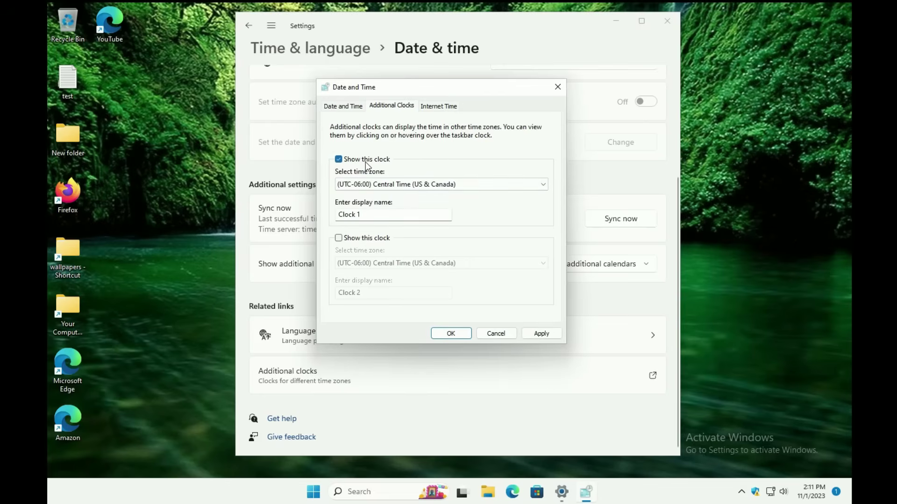
click(542, 184)
drag(543, 247, 551, 376)
click(374, 355)
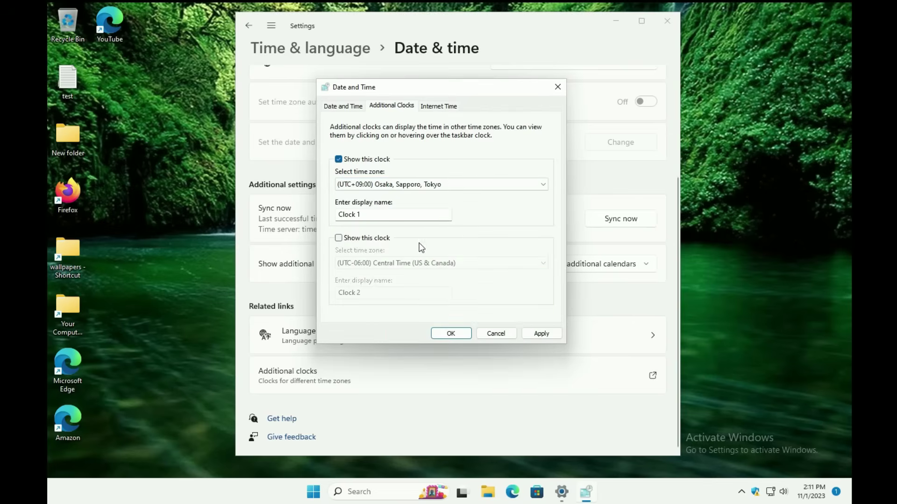
Step: Name the first additional clock "partner", save it and check the clocks from the taskbar time
text(partner)
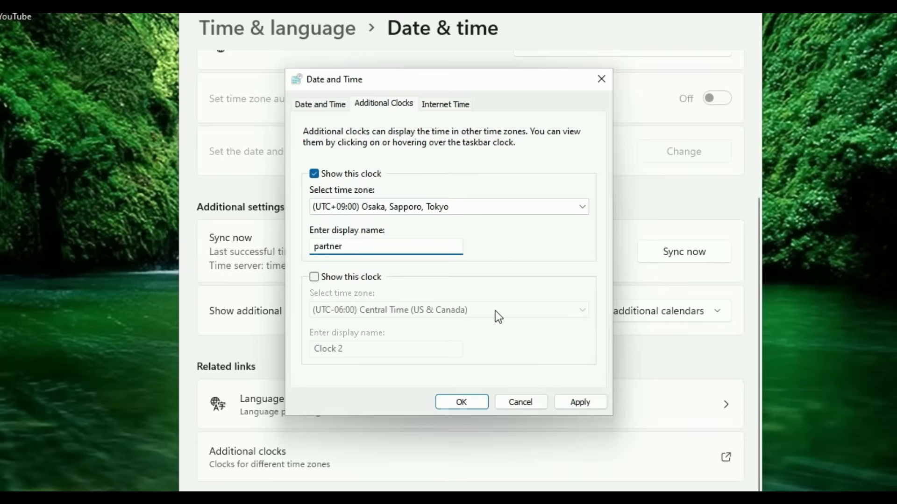
click(585, 402)
click(472, 402)
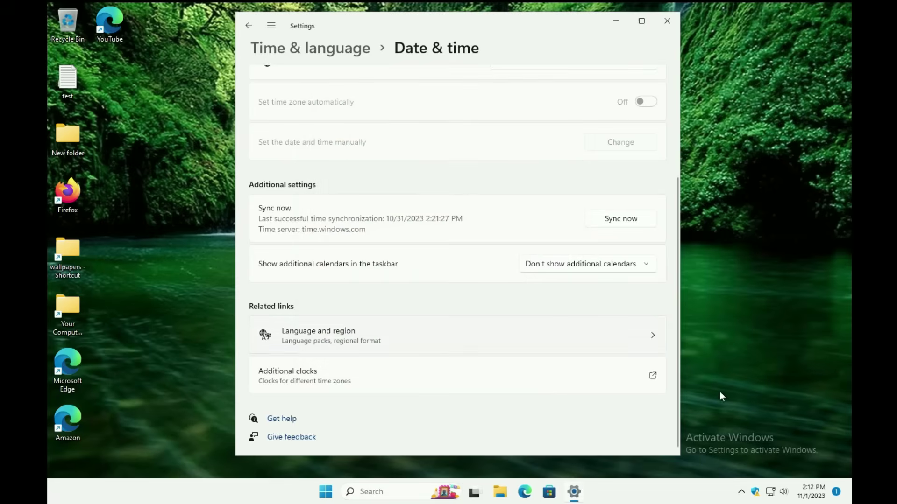
mouse_move(812, 490)
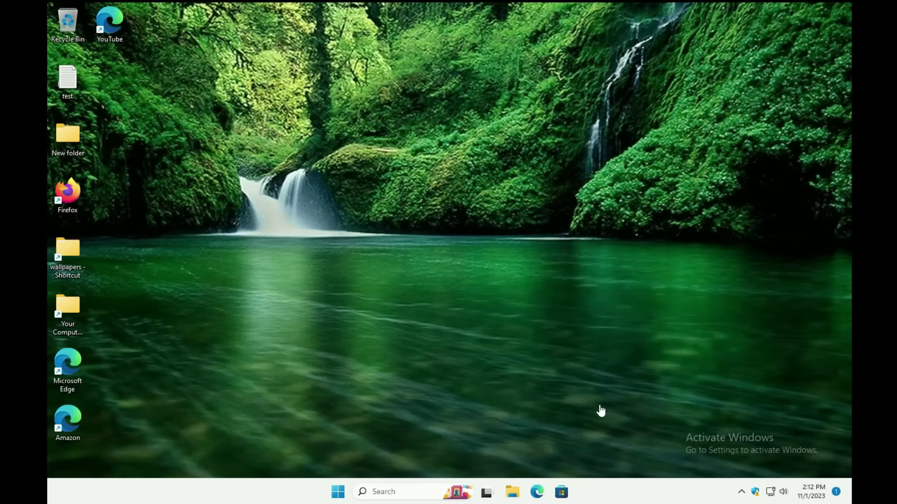
Step: Open the network and internet settings, examine the Ethernet connection's properties and return to the overview
right_click(771, 492)
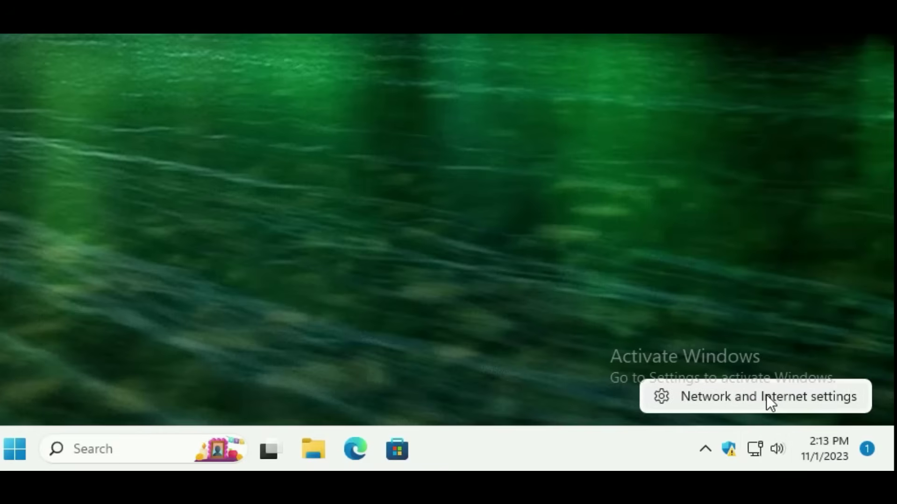
click(768, 401)
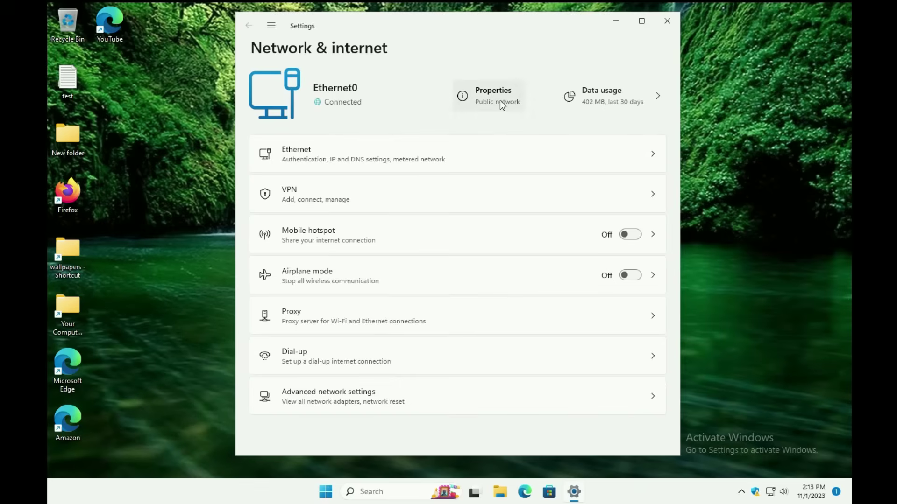
click(499, 100)
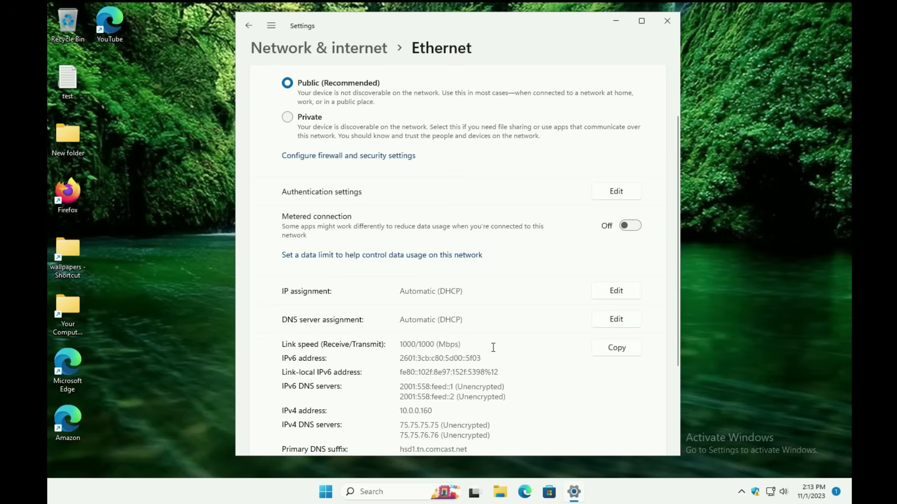
scroll(524, 299, down, 2)
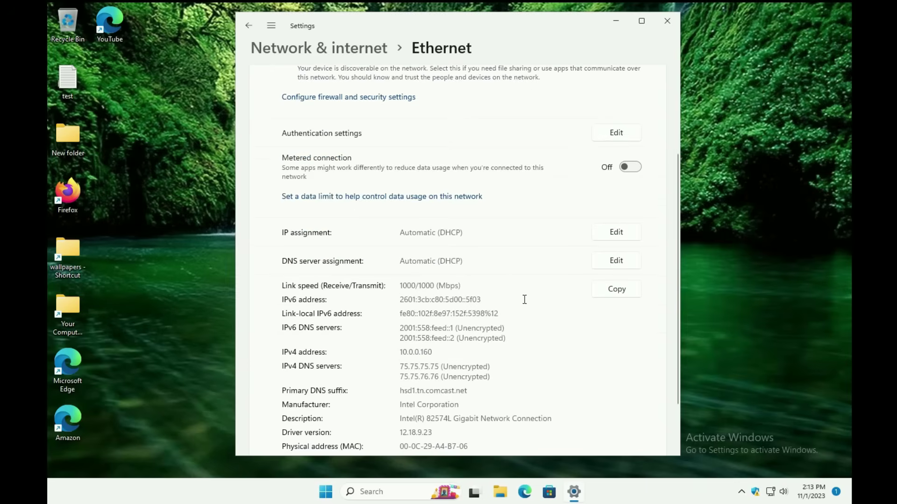
scroll(524, 299, down, 2)
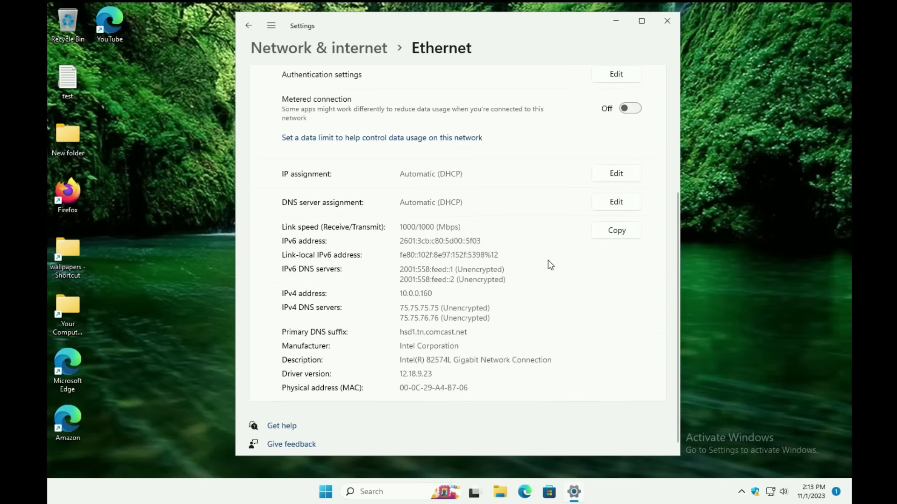
key(alt+Left)
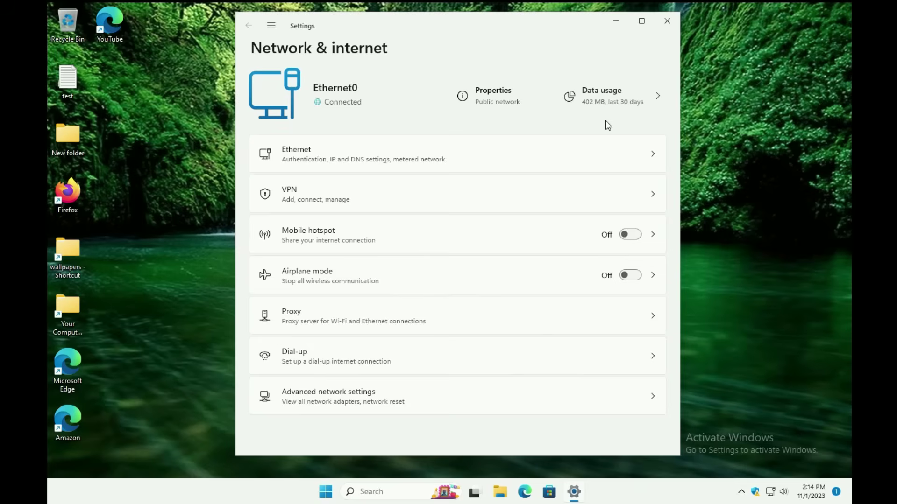
Step: Open the data usage page for Ethernet0, view the data limit option and browse the usage statistics per app
click(613, 100)
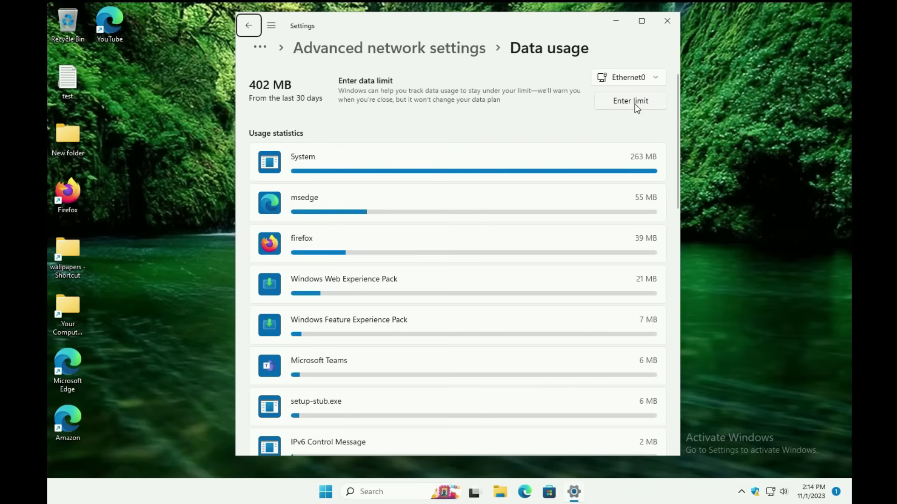
click(636, 105)
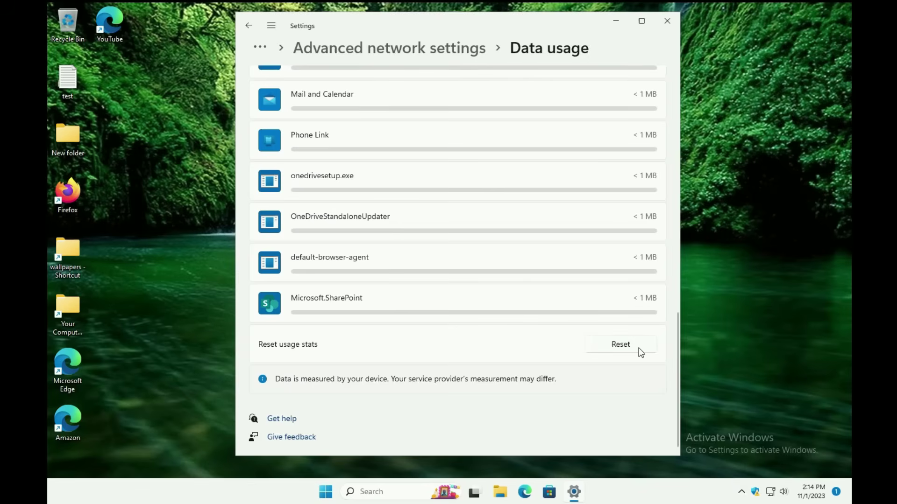
scroll(632, 314, up, 5)
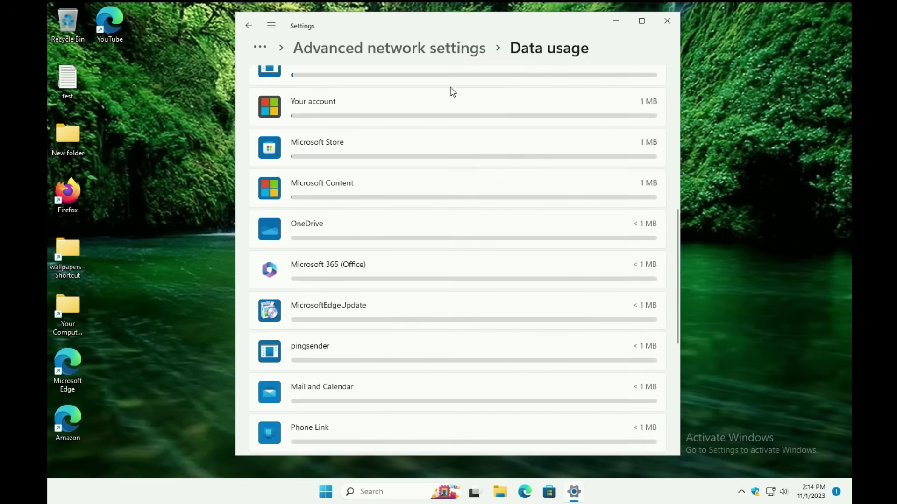
Step: View the network adapters in the advanced network settings and open the VPN settings
click(257, 30)
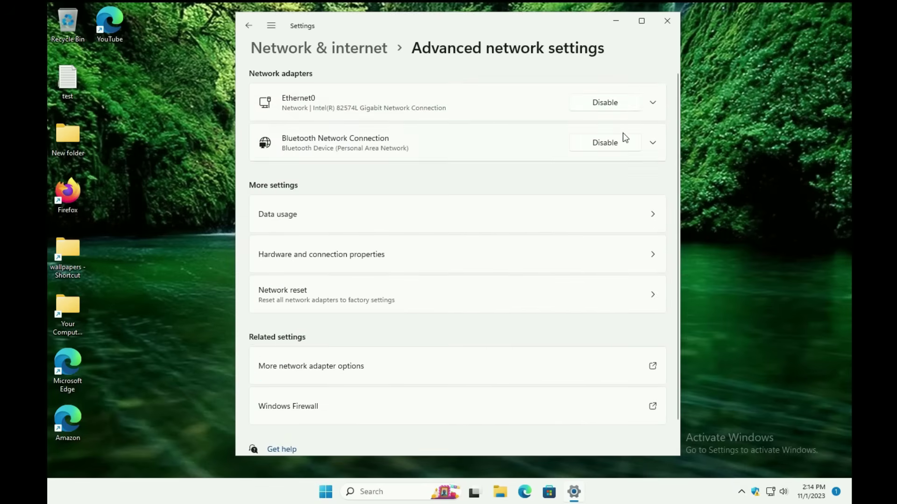
click(319, 48)
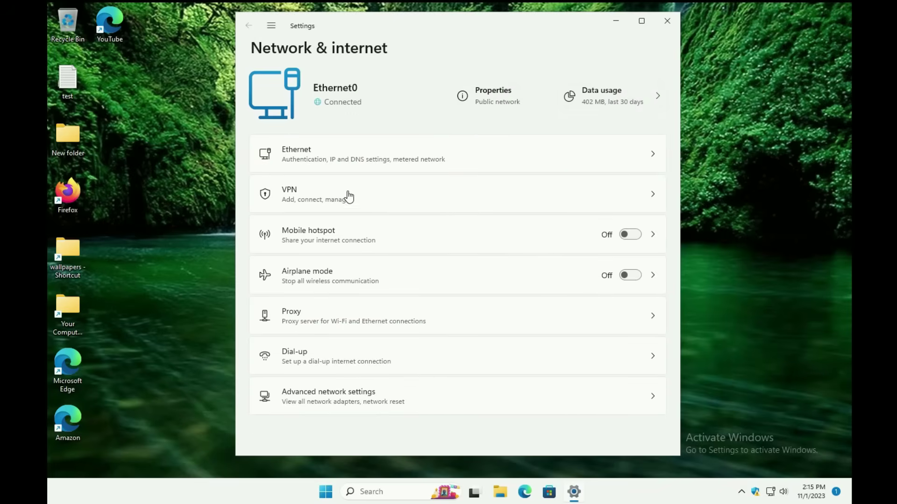
click(316, 196)
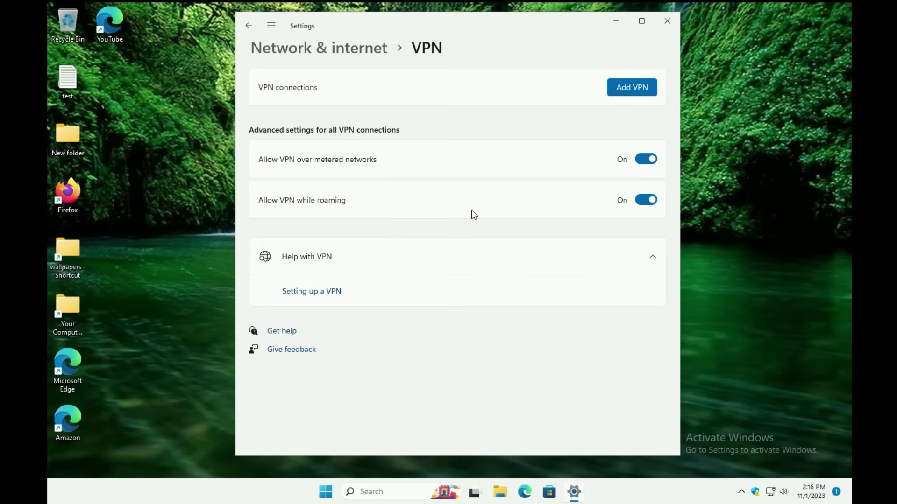
Step: View the VPN page again and the mobile hotspot settings, returning to the network and internet overview
click(249, 26)
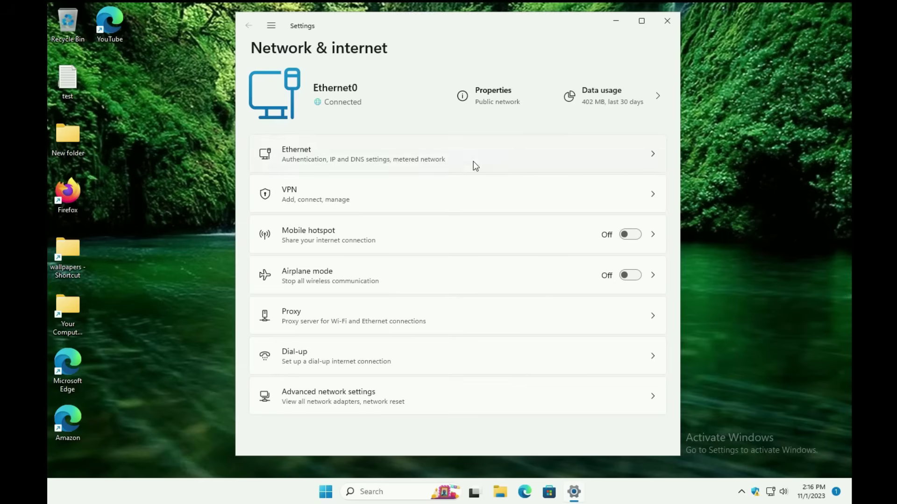
click(335, 201)
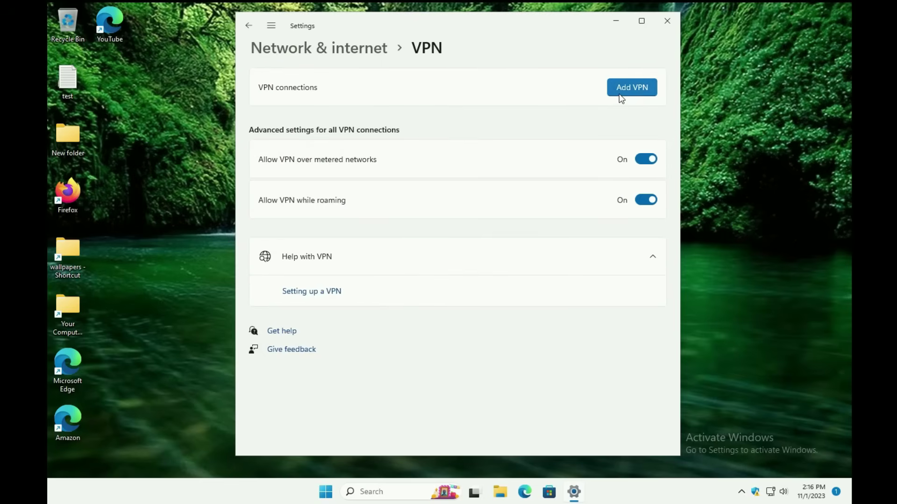
click(339, 46)
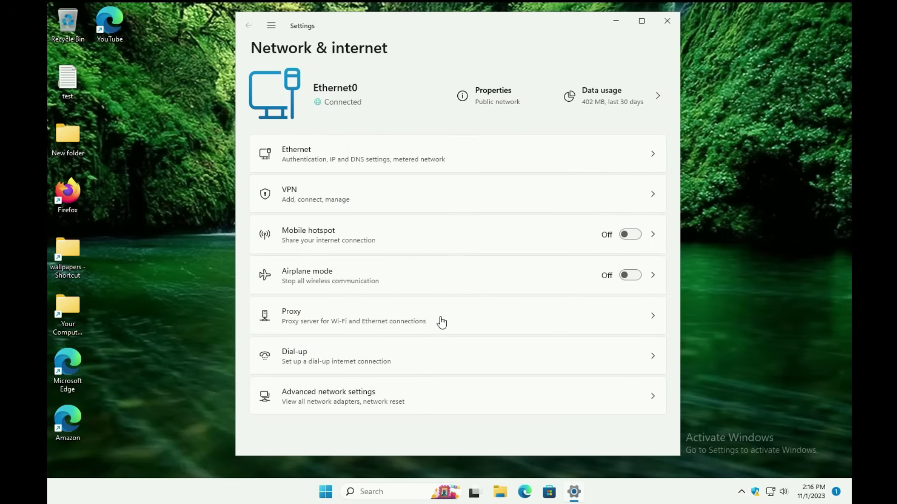
click(341, 231)
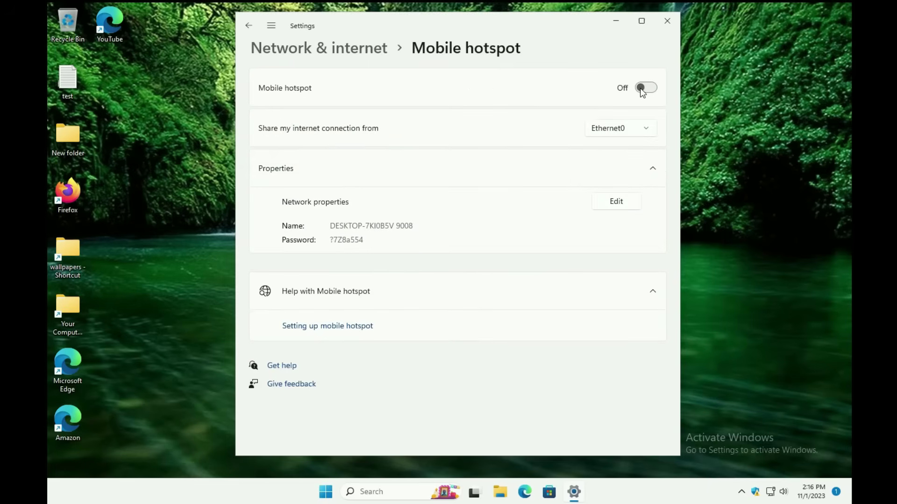
click(251, 26)
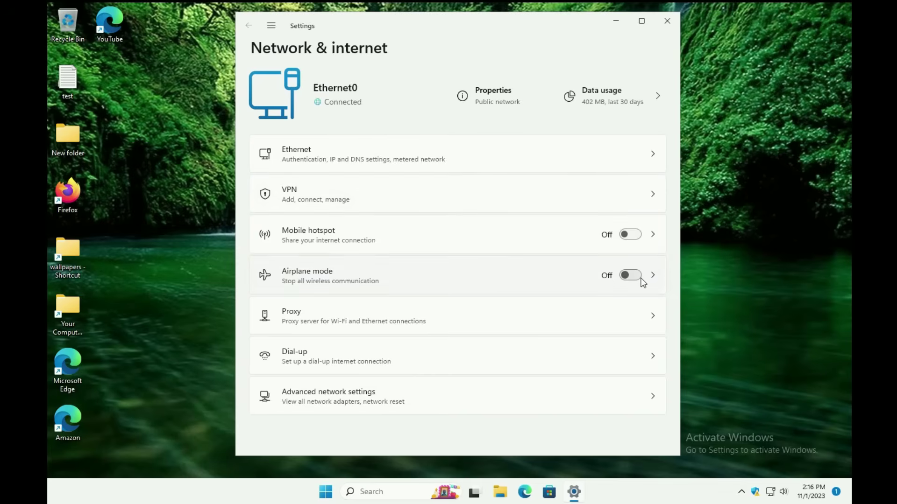
Step: View the proxy settings and the dial-up page, returning to the network and internet overview
click(352, 324)
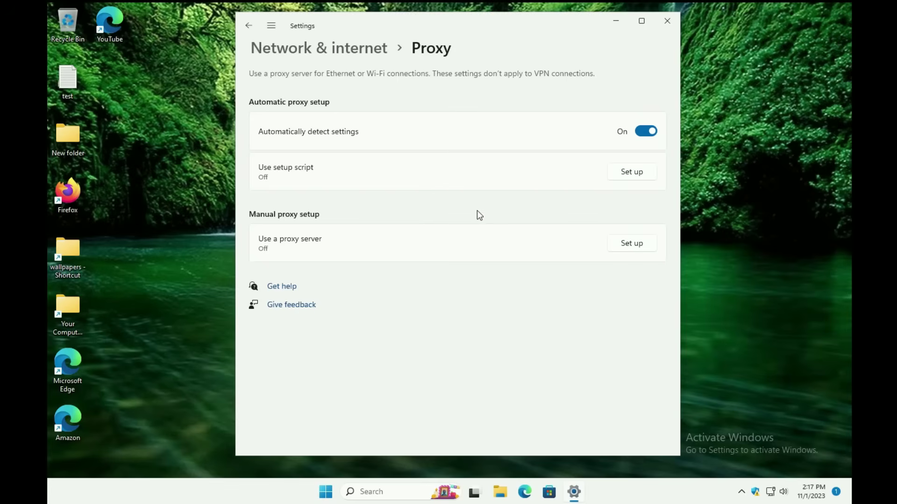
click(249, 25)
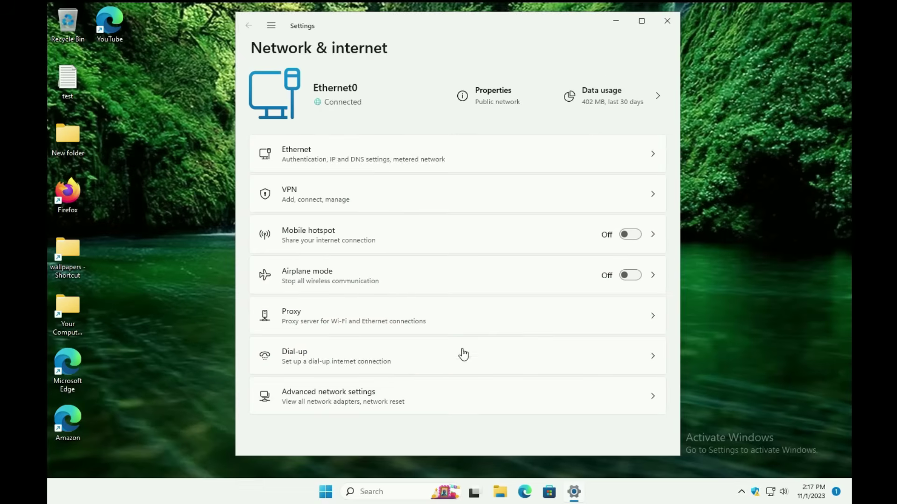
click(372, 363)
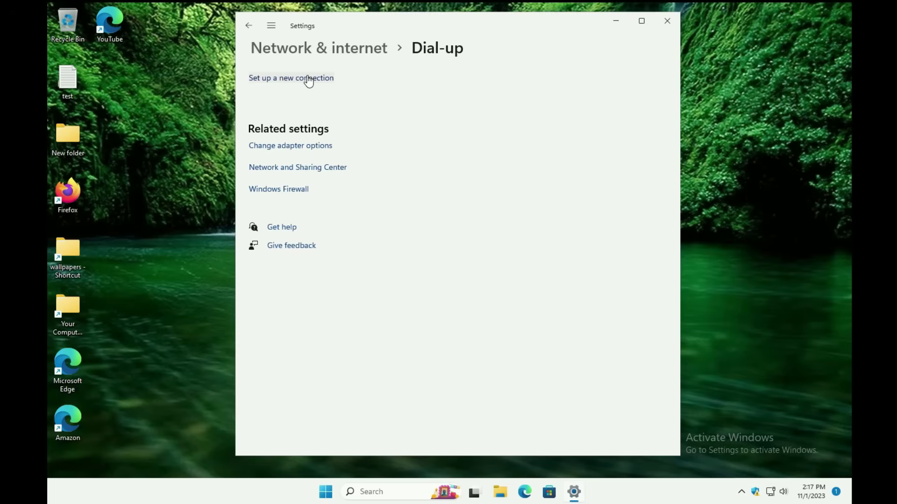
click(248, 25)
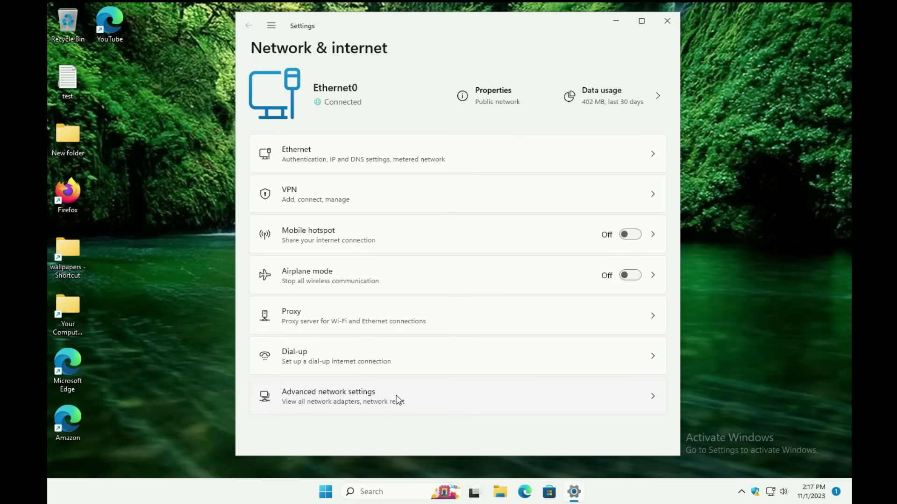
Step: In the advanced network settings, toggle the Bluetooth Network Connection adapter and review the hardware and connection properties
click(397, 400)
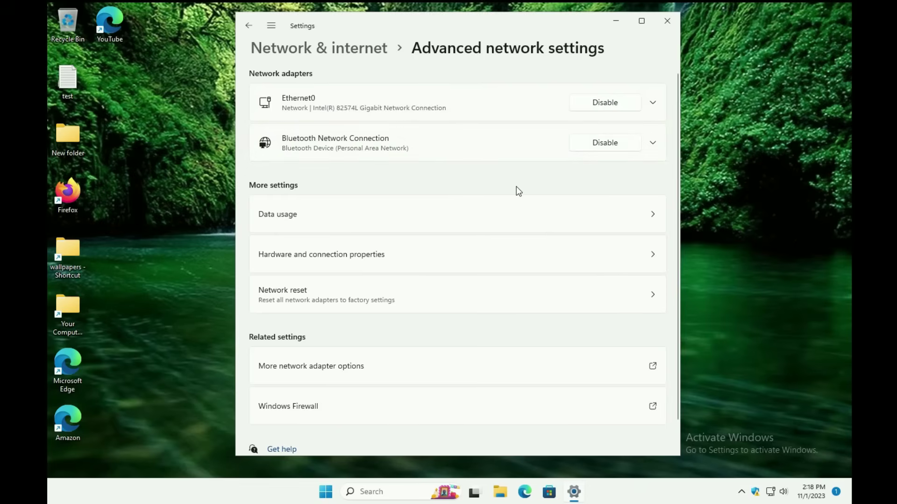
click(365, 147)
click(617, 142)
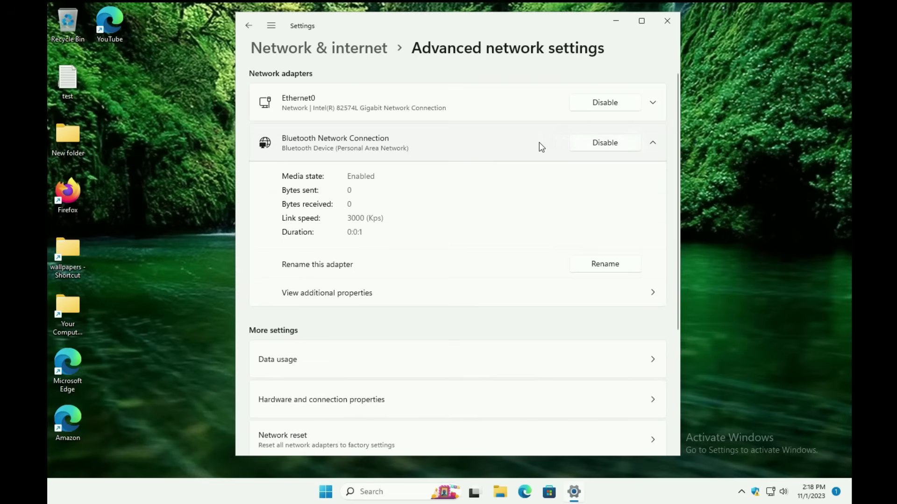
click(511, 142)
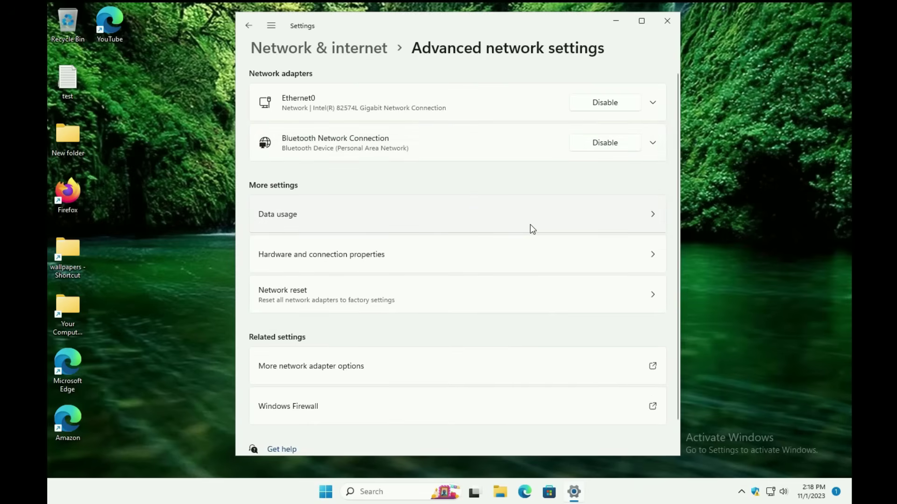
click(358, 267)
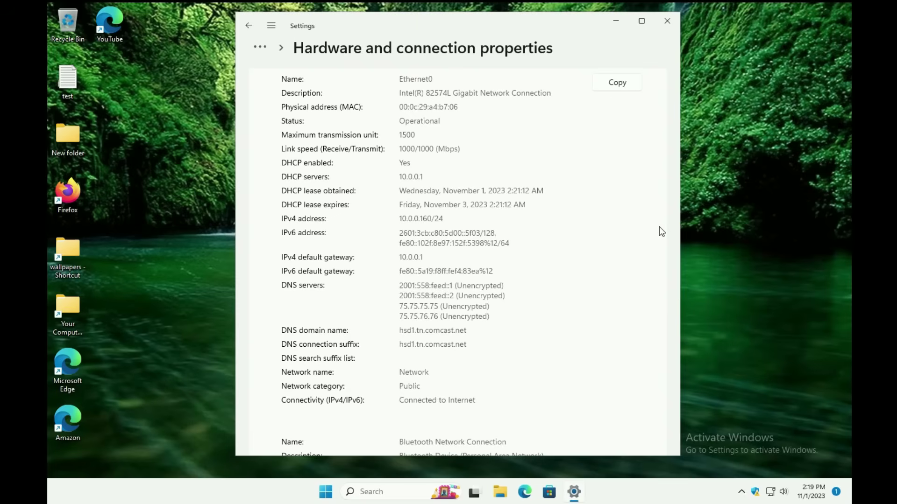
key(alt+Left)
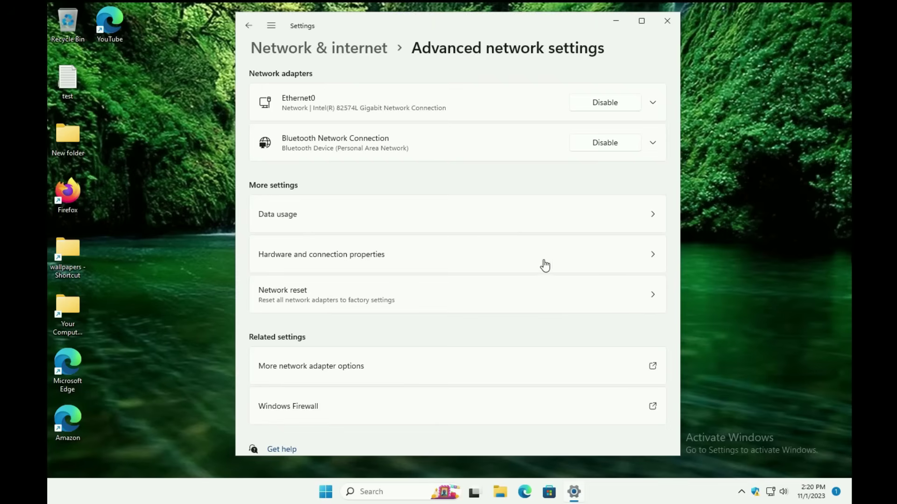
Step: Open the additional network adapter options, view the properties of Ethernet0 and close the Network Connections window
click(367, 374)
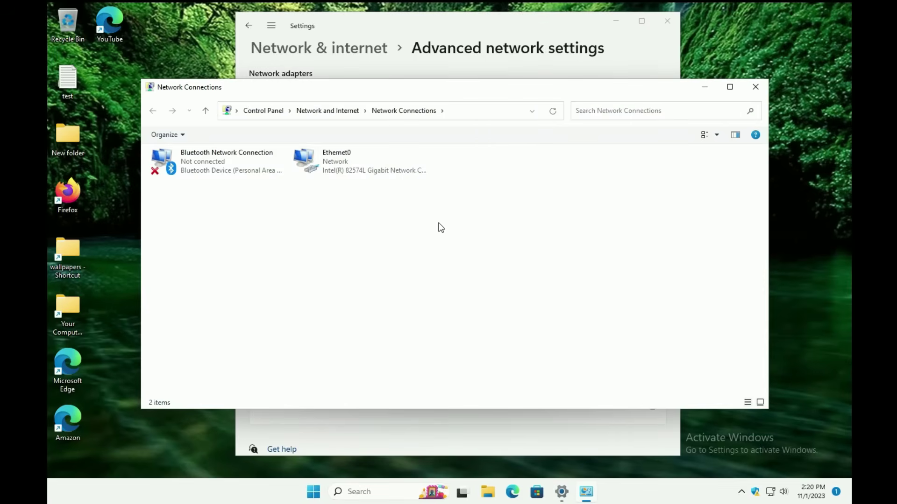
right_click(329, 167)
click(369, 274)
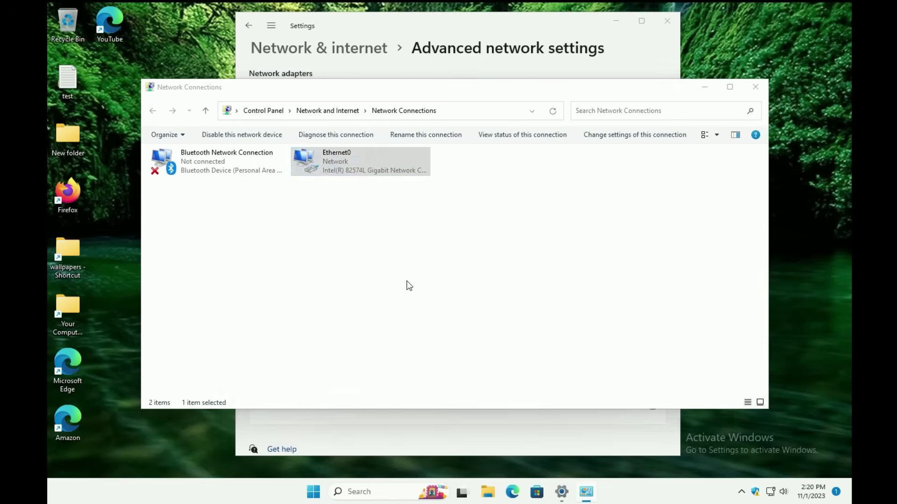
drag(321, 164, 491, 217)
click(541, 200)
click(755, 87)
Step: Open Windows Firewall from the advanced network settings and browse the list of apps allowed through it
click(335, 379)
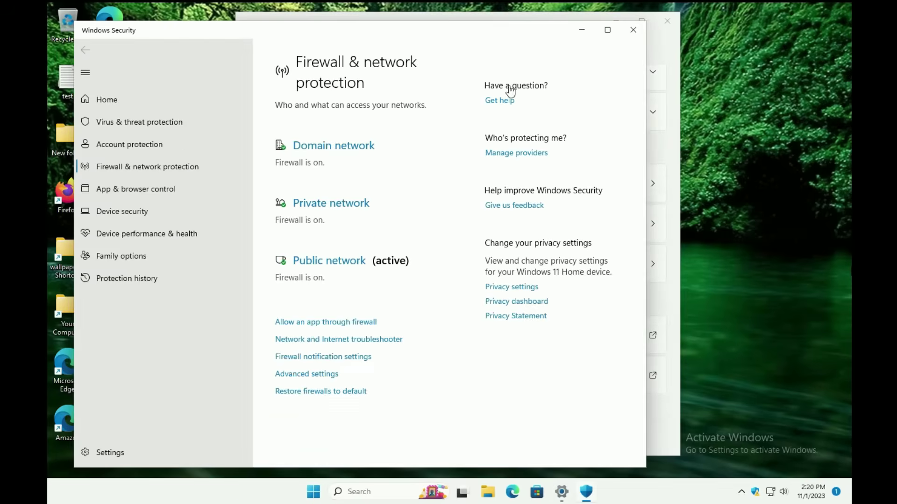
drag(455, 29, 522, 19)
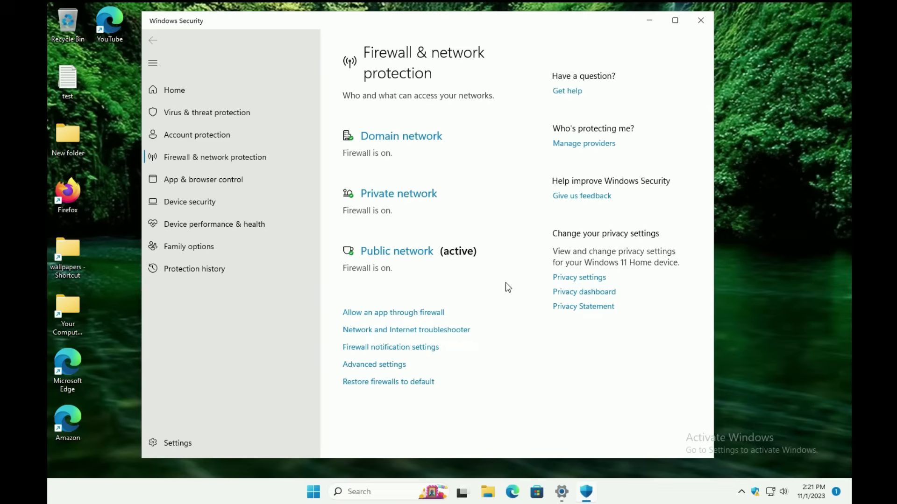
click(426, 314)
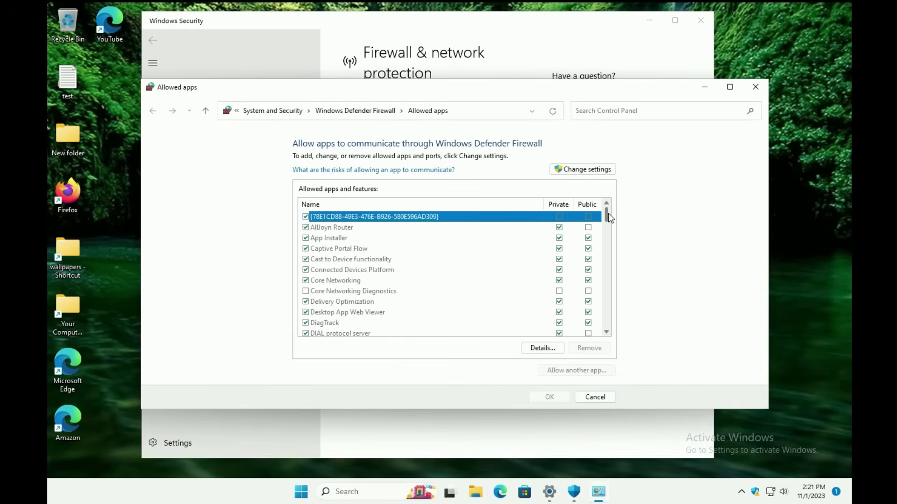
drag(606, 214, 605, 309)
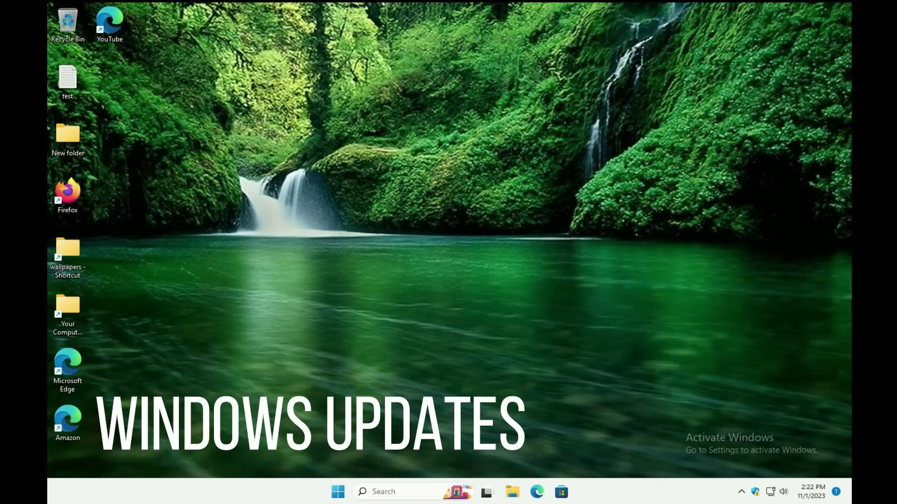
Step: Search Windows for "windows update", open the update settings and look through the advanced options
click(390, 494)
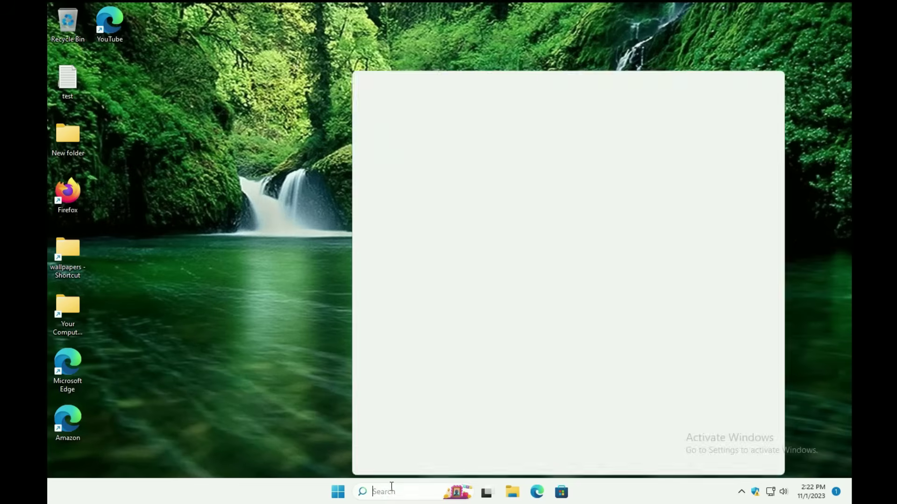
text(windows update)
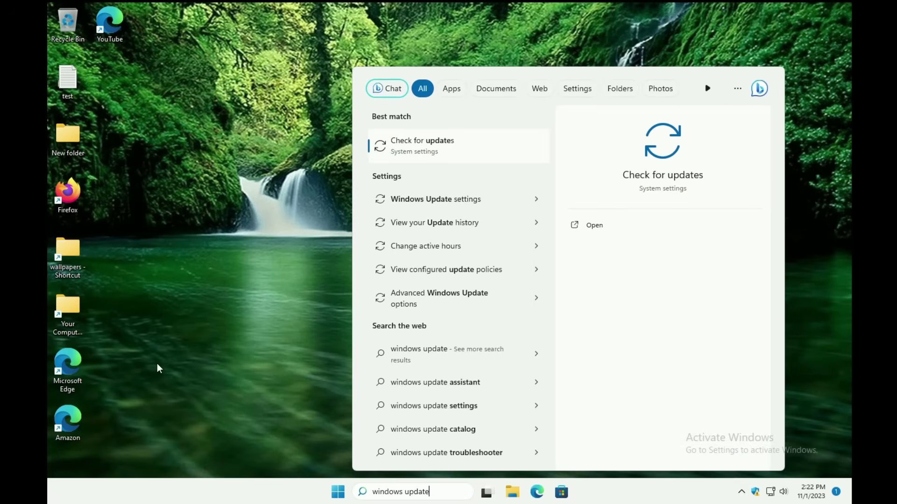
click(439, 146)
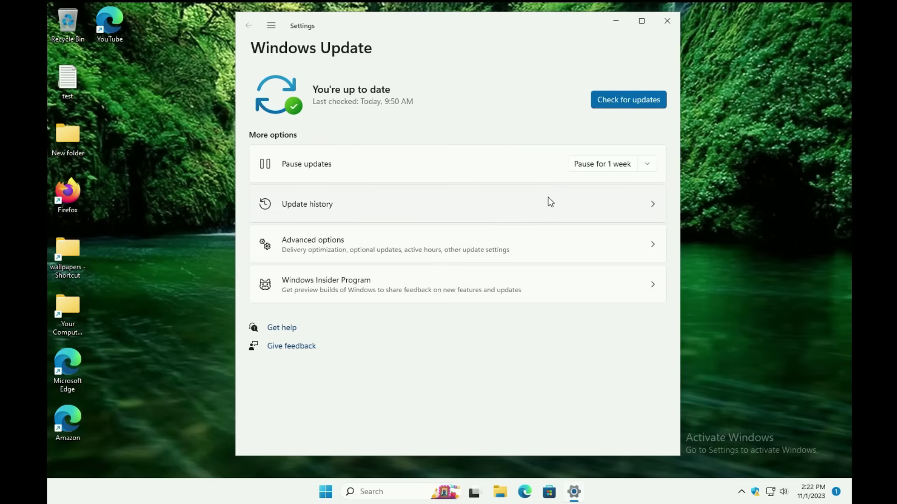
click(446, 248)
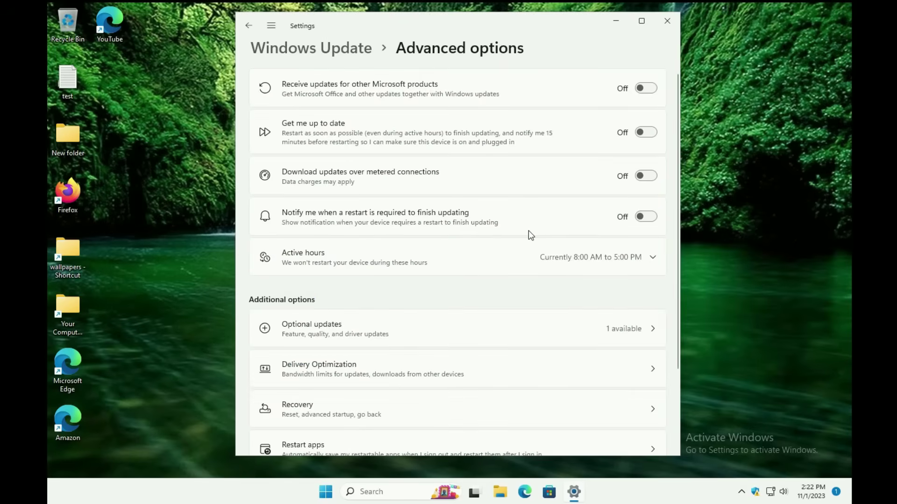
scroll(528, 230, down, 3)
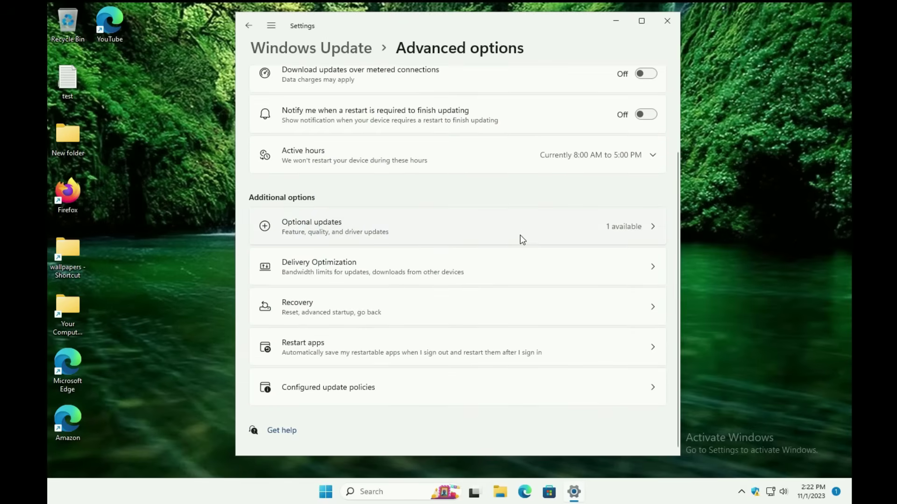
scroll(521, 236, up, 3)
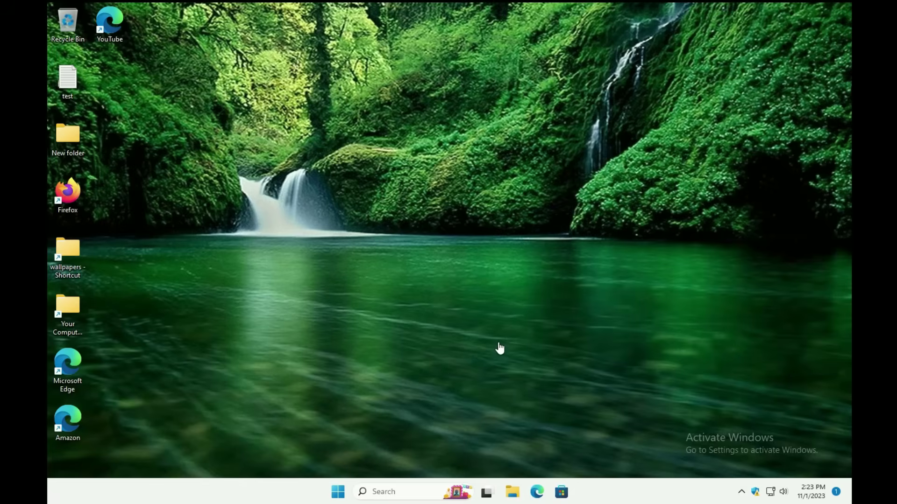
Step: Search Windows for "disk cleanup", open Disk Cleanup for drive C: and browse the files to delete, including system files
click(397, 494)
text(disk cleanup)
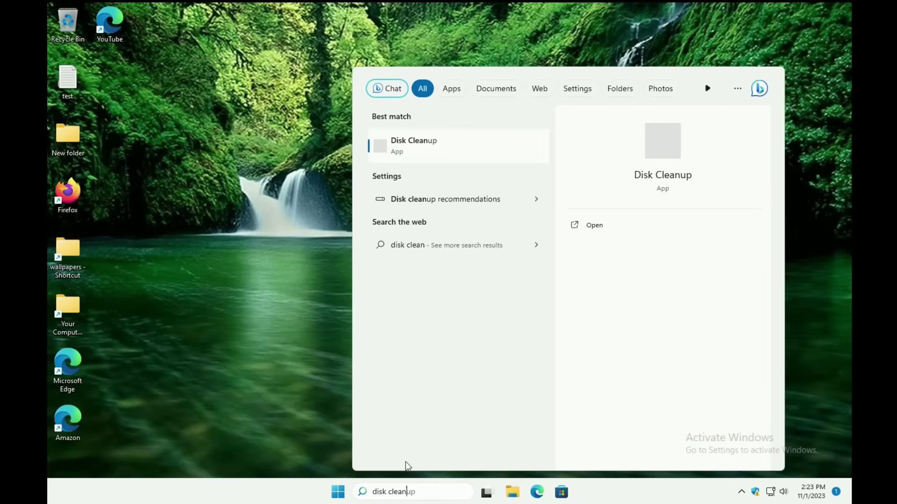
click(408, 147)
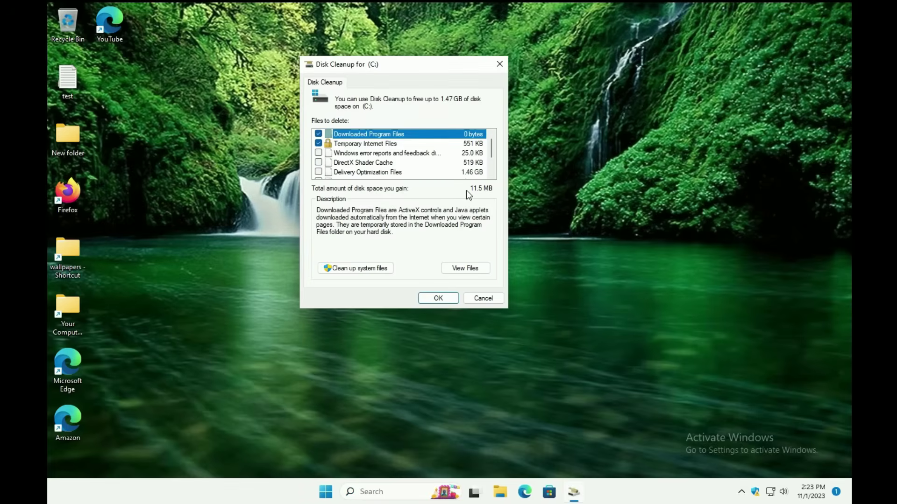
drag(492, 156, 495, 169)
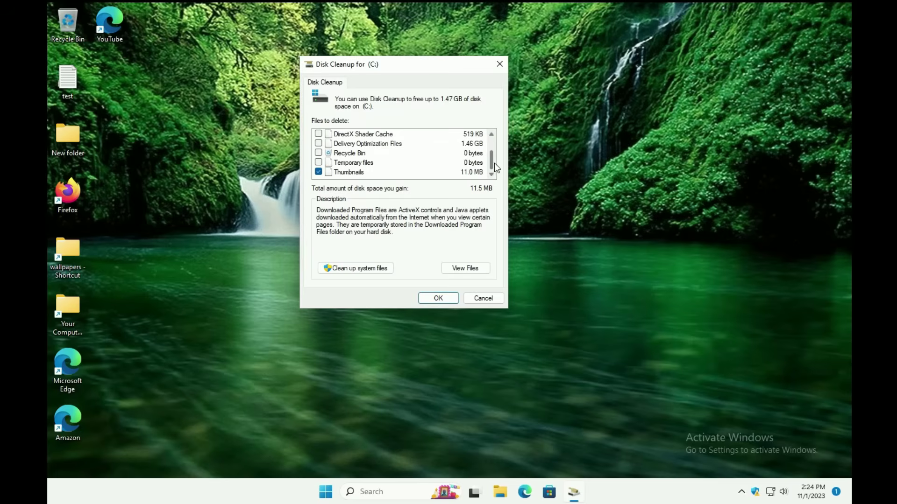
drag(494, 170, 501, 147)
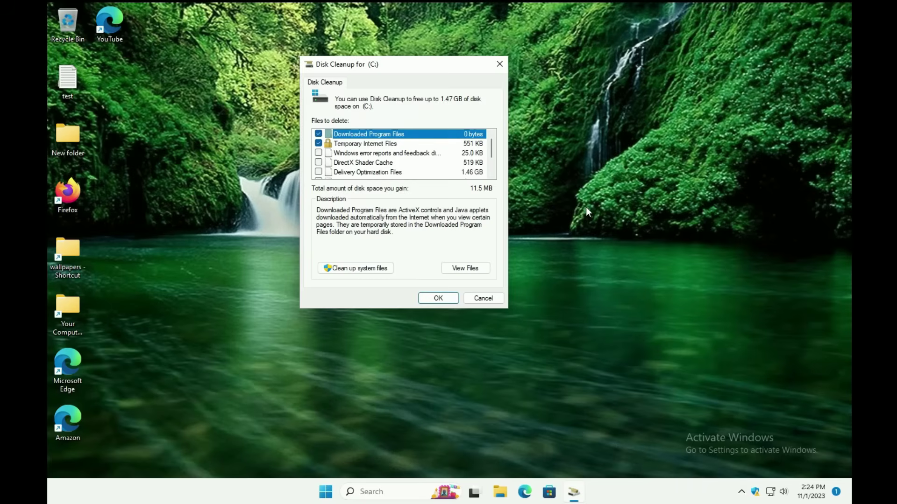
drag(280, 125, 458, 88)
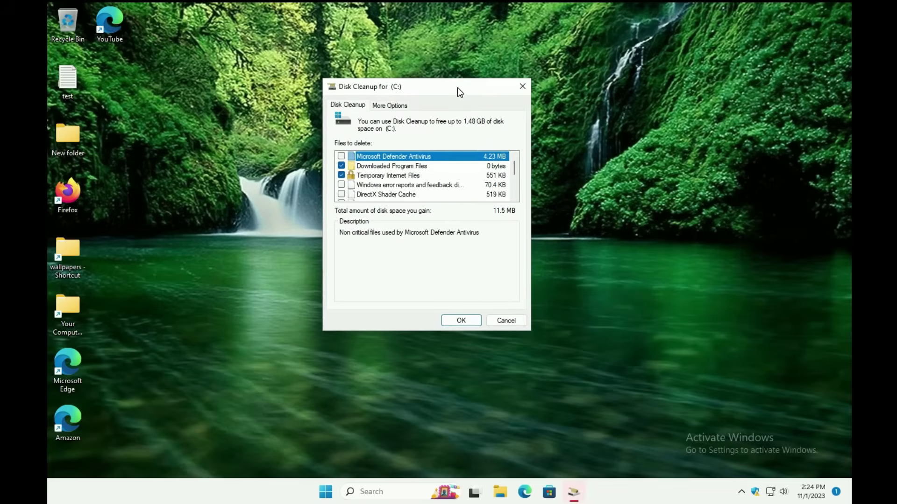
scroll(477, 181, down, 2)
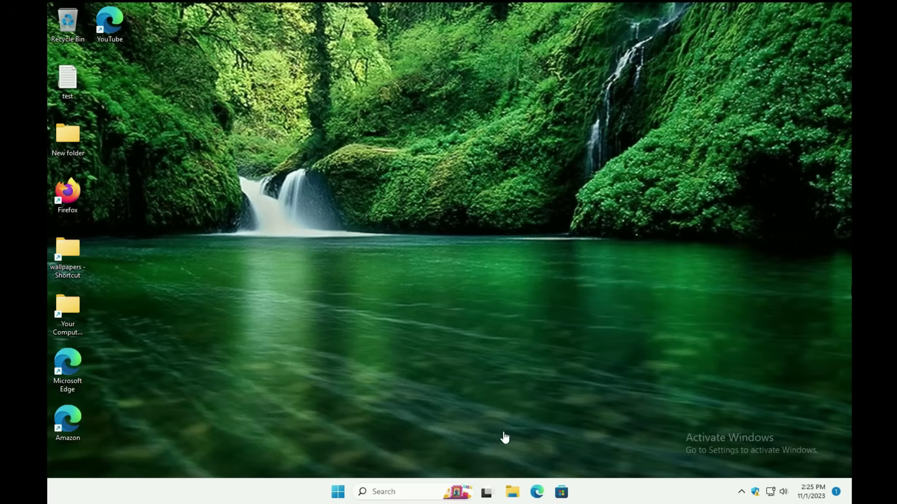
Step: Search Windows for "system restore" and open the Create a restore point settings
click(401, 494)
text(system restore)
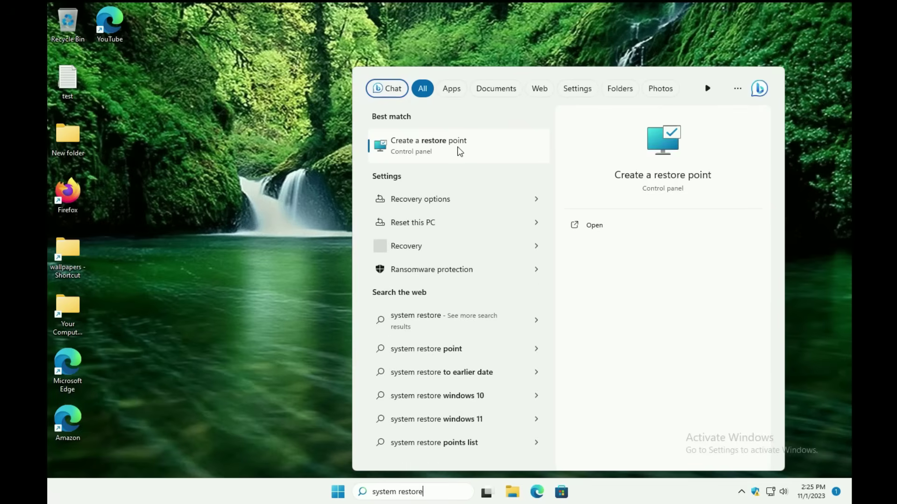
click(457, 147)
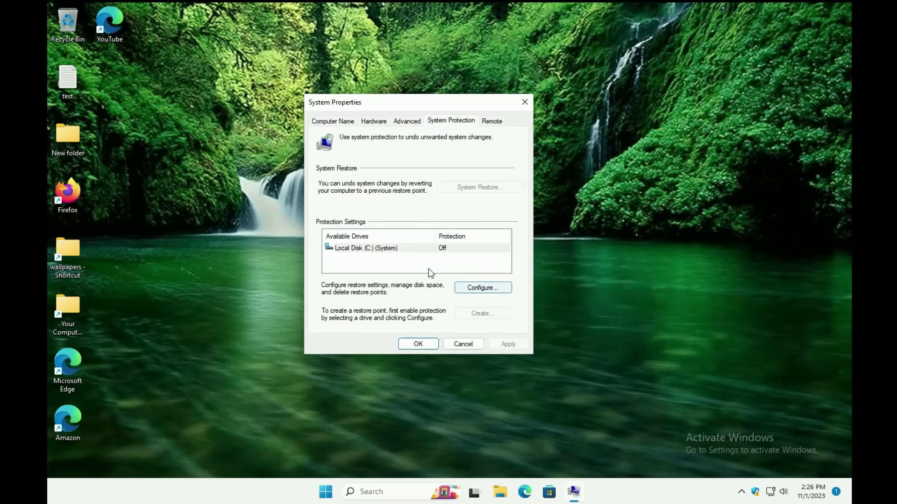
Step: Turn on system protection for Local Disk (C:), adjust its maximum disk space usage and apply the settings
click(373, 253)
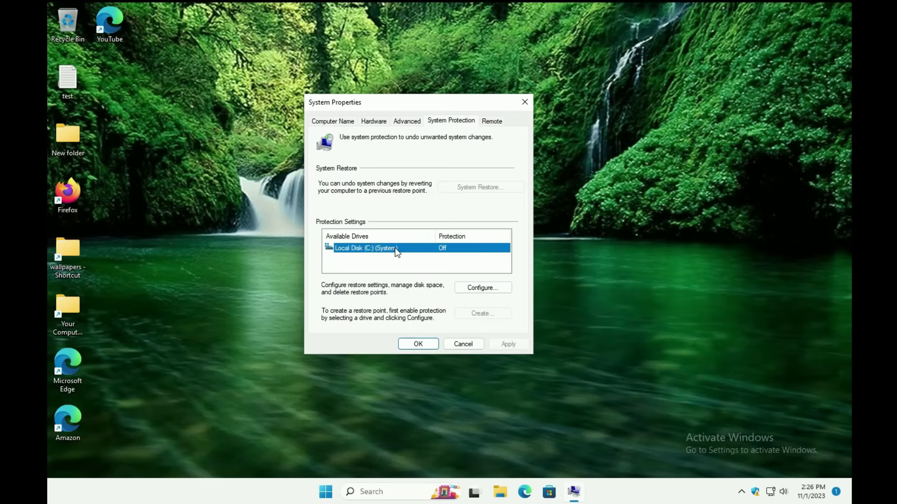
click(497, 287)
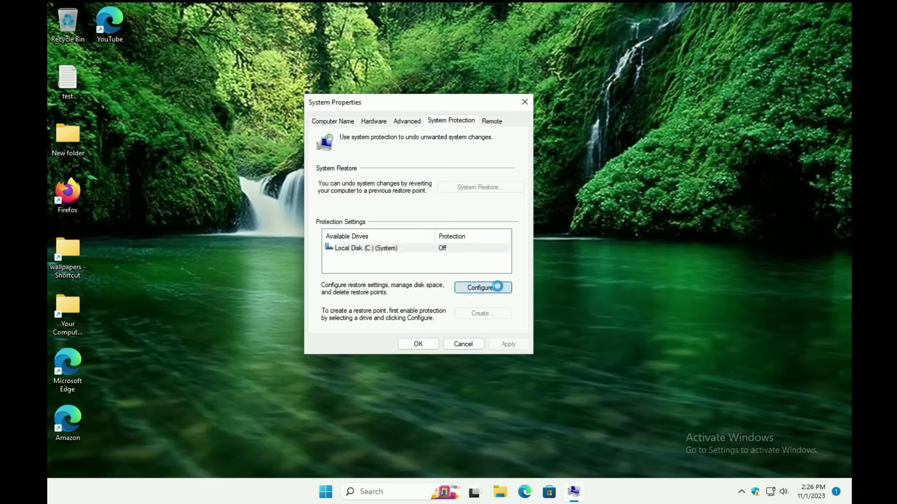
click(386, 183)
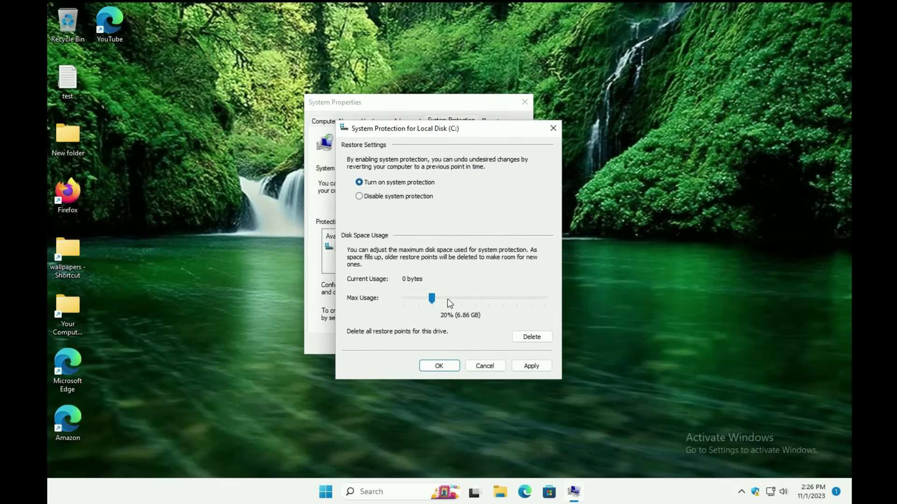
drag(431, 299, 436, 300)
click(533, 366)
click(438, 366)
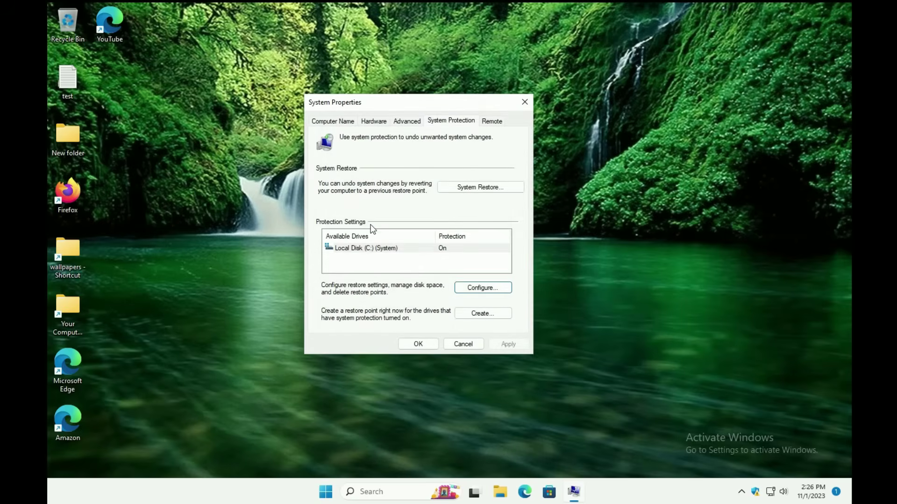
Step: Create a restore point with the description "perfectly working" and dismiss the completion message
click(488, 319)
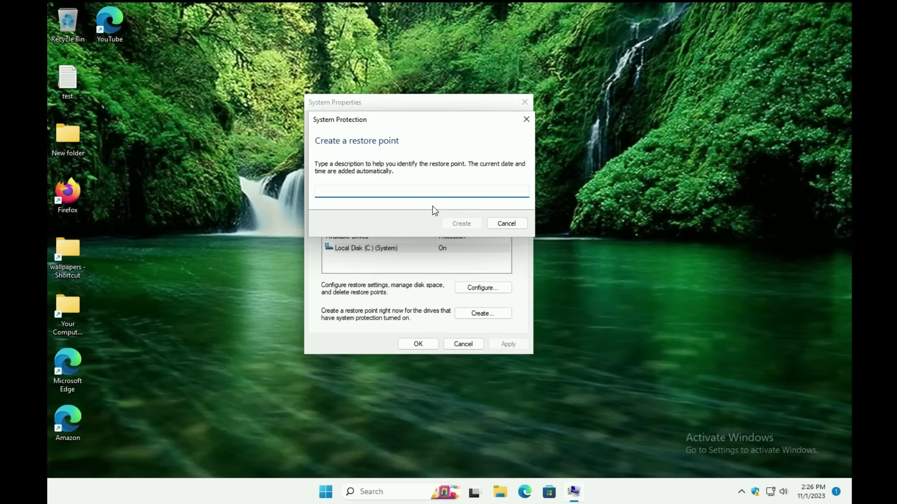
text(perfectly working)
click(469, 224)
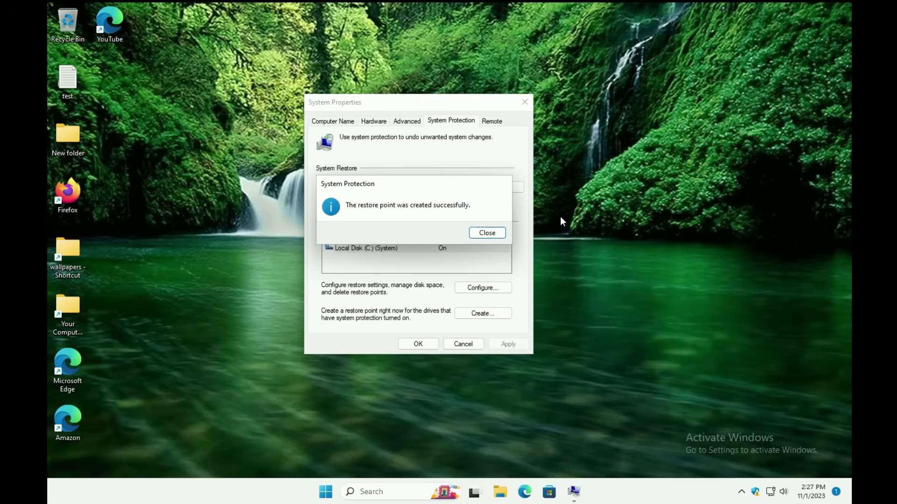
click(494, 237)
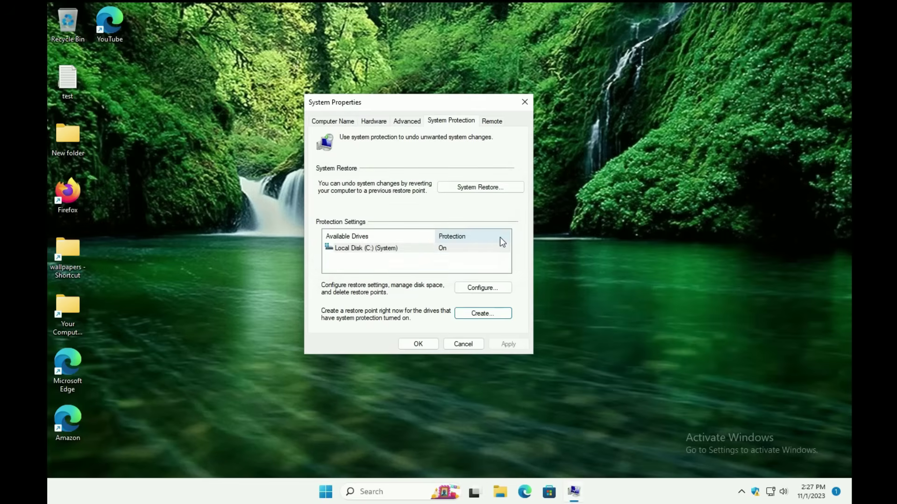
Step: Open System Restore, select the "perfectly working" restore point, then cancel the restore and close System Properties
click(483, 187)
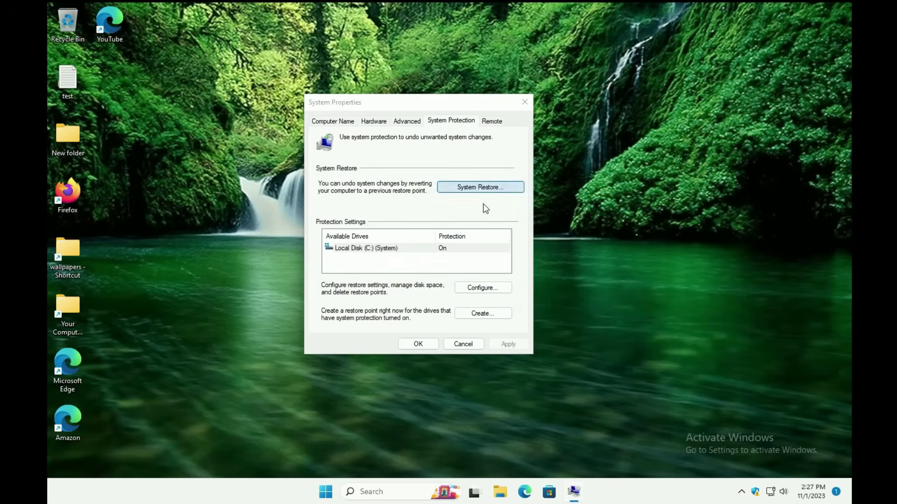
key(Return)
click(346, 223)
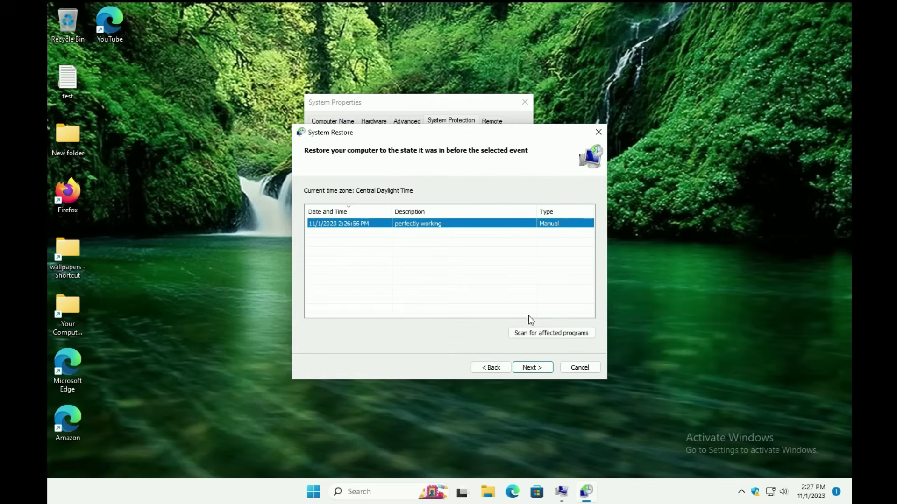
drag(547, 135, 525, 130)
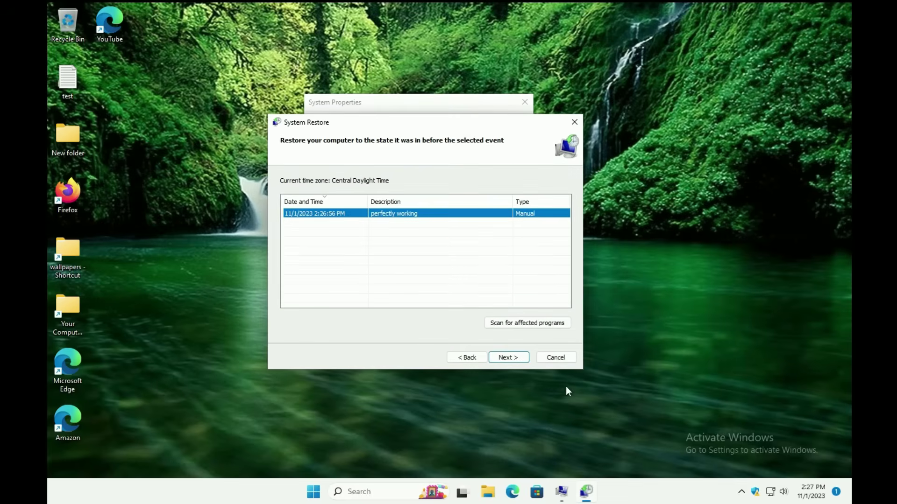
click(556, 358)
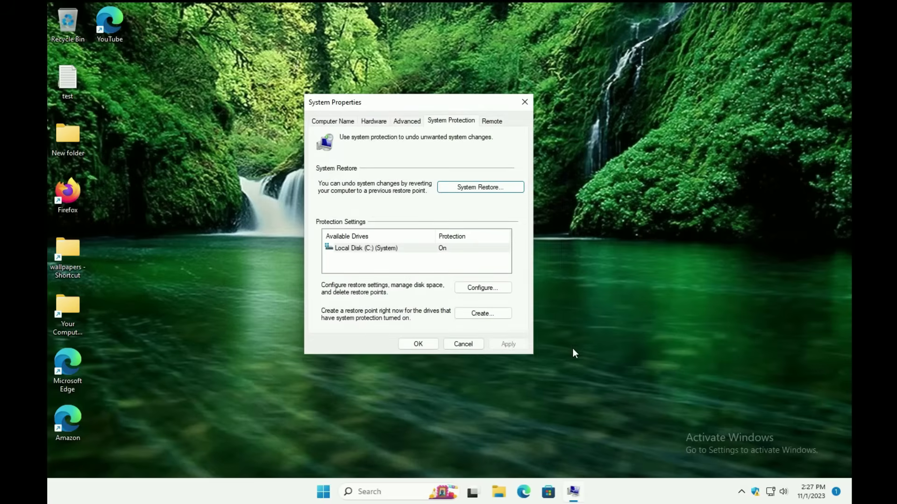
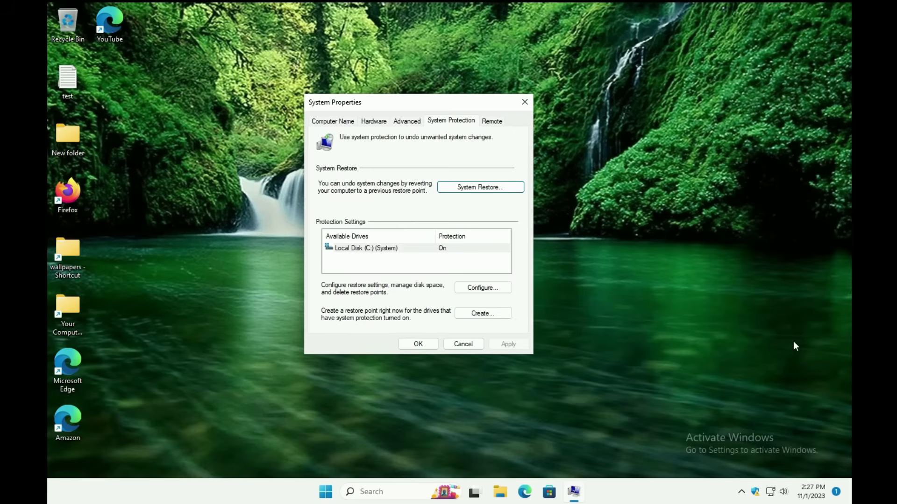
click(460, 345)
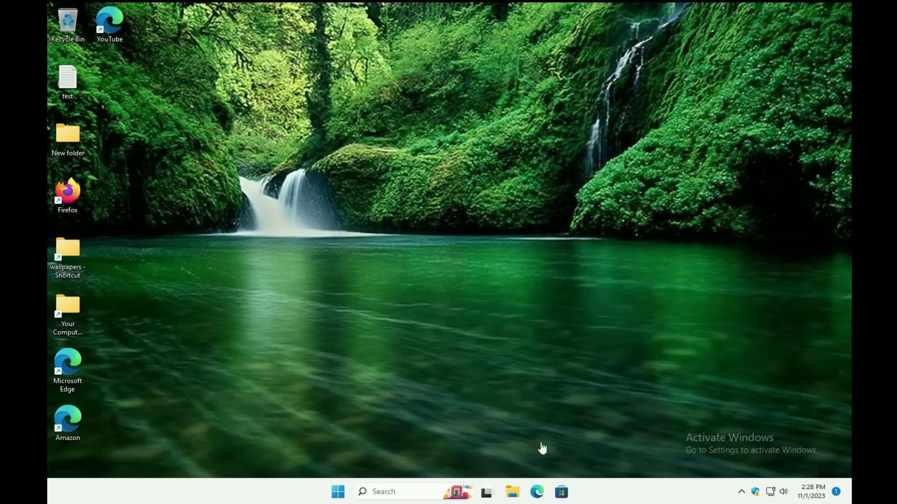
Step: Open the About page in the system settings, review the device and Windows specifications and related settings, and close Settings
right_click(339, 497)
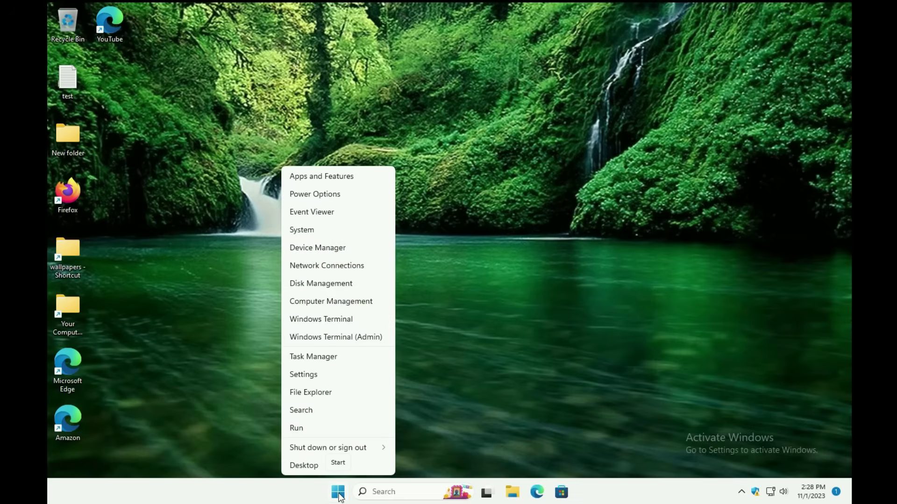
click(312, 374)
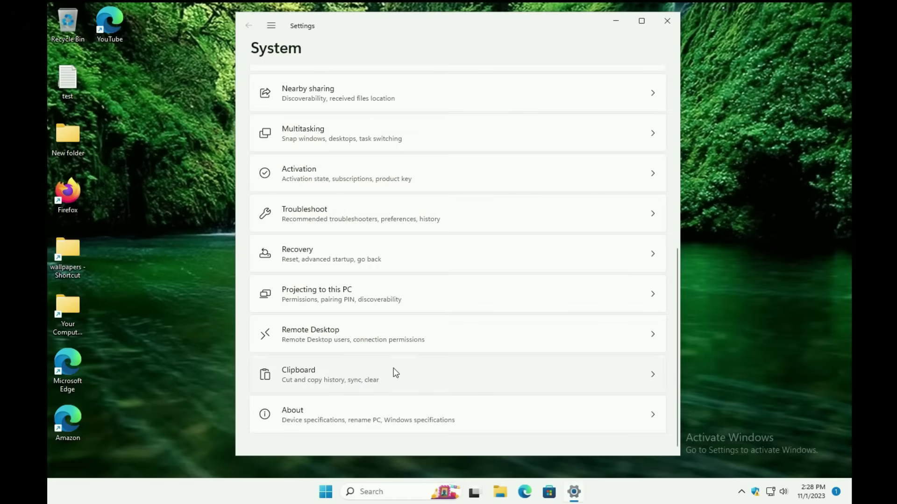
click(357, 416)
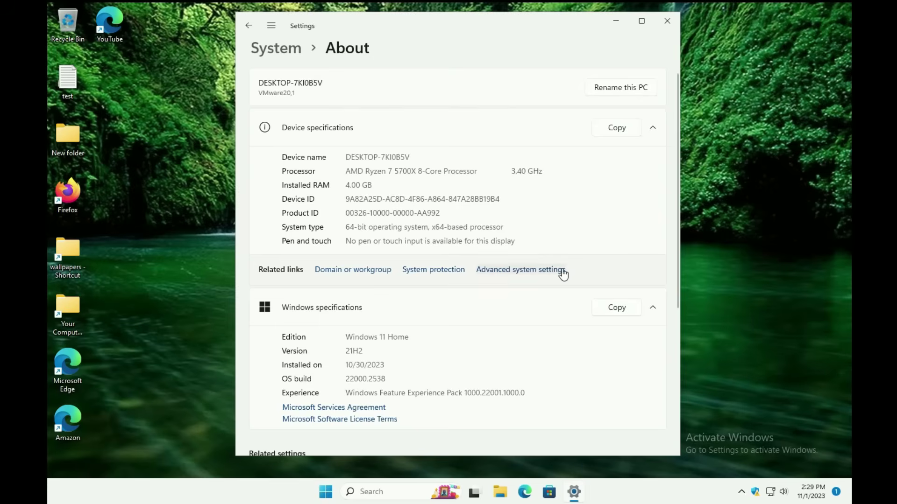
scroll(535, 246, down, 5)
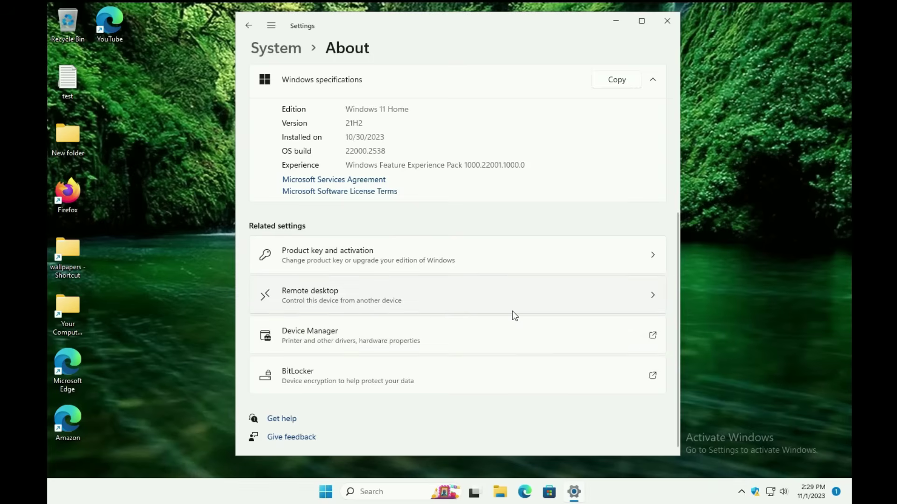
scroll(514, 316, up, 1)
scroll(511, 310, up, 4)
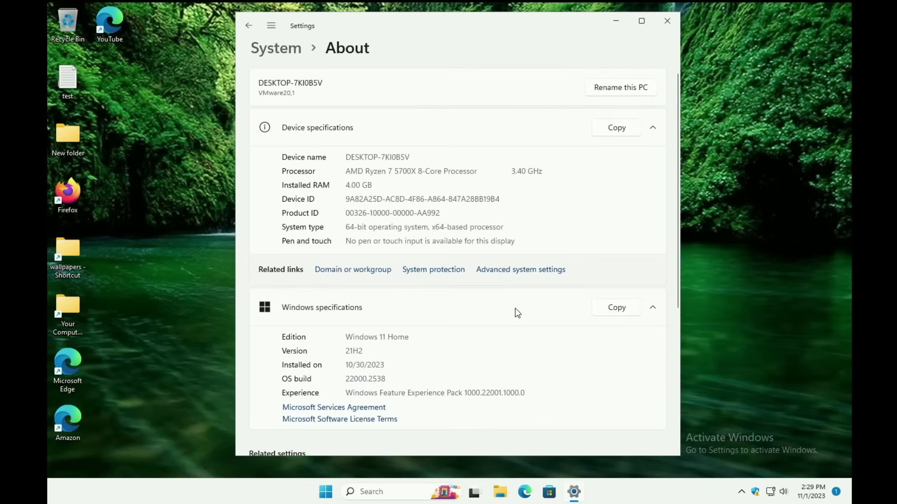
click(667, 21)
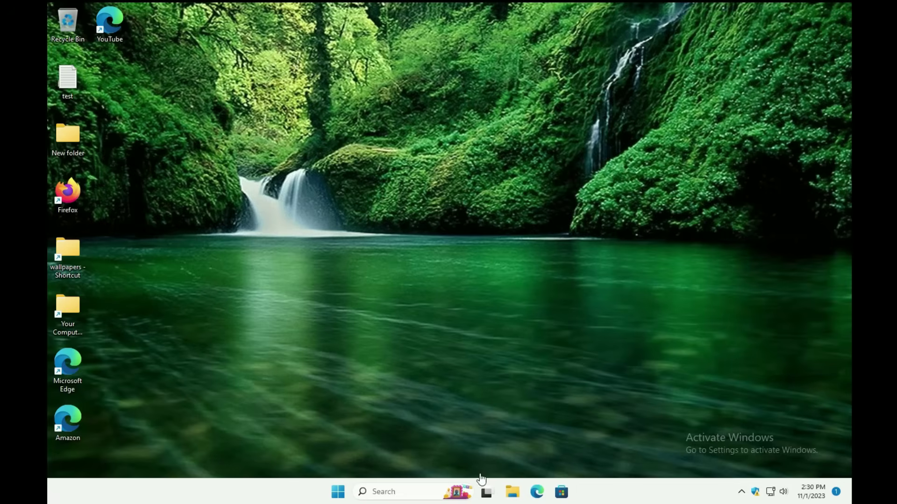
Step: Search Windows for "trouble", open Troubleshoot settings and view the choices for recommended troubleshooter preferences
click(410, 490)
text(terminal)
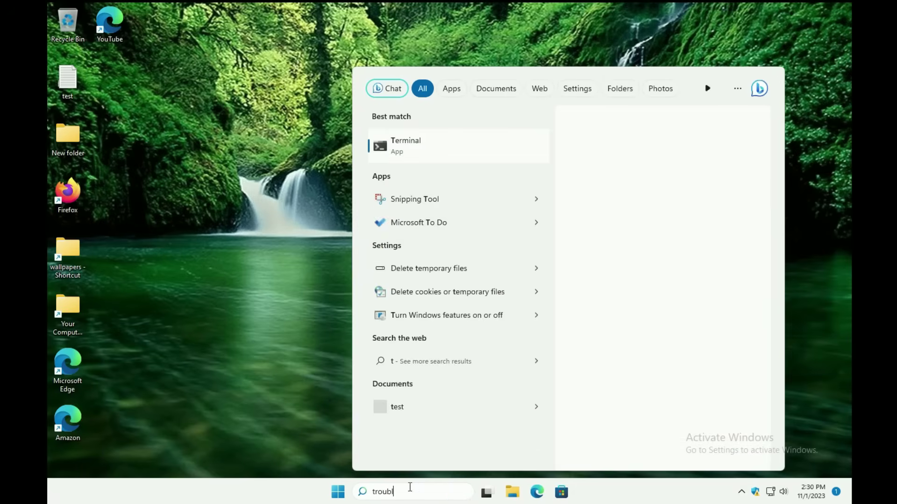
text(rouble)
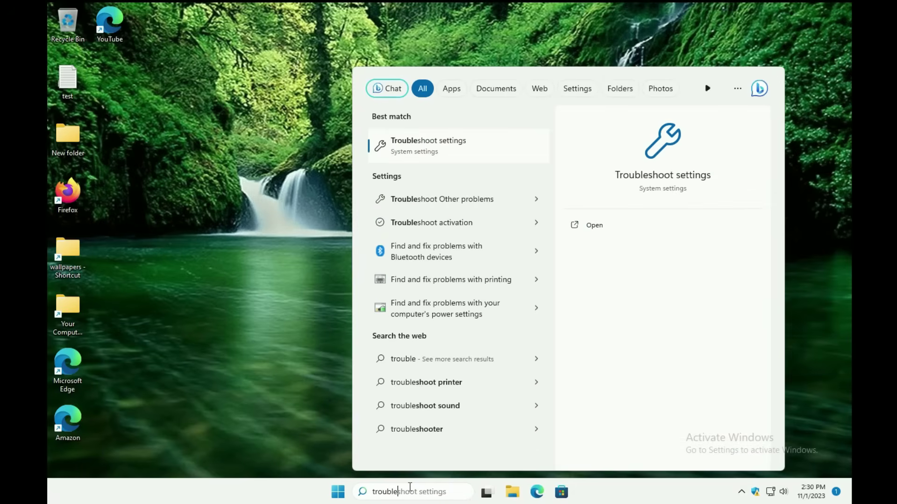
click(437, 147)
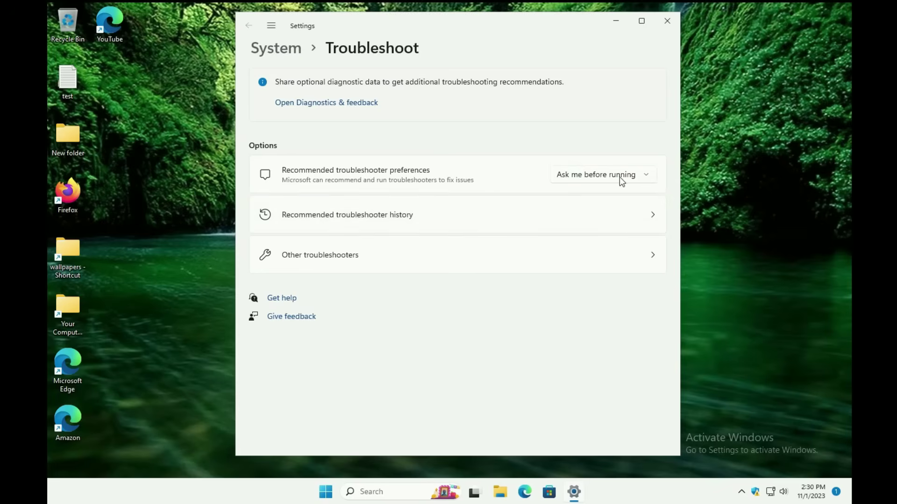
click(636, 175)
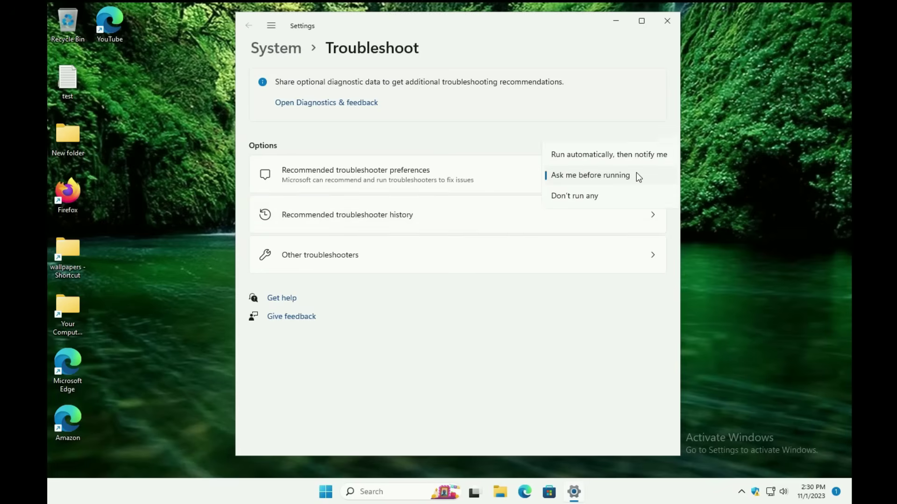
click(623, 111)
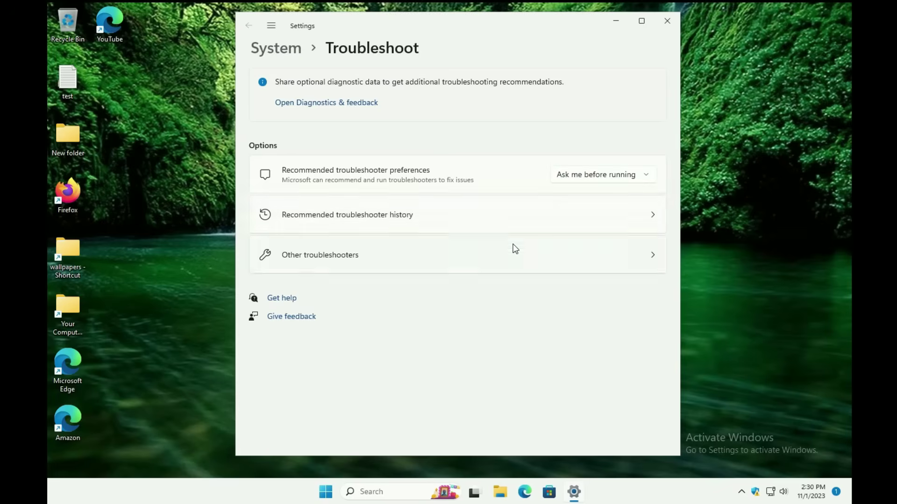
Step: Open the other troubleshooters, start the Playing Audio troubleshooter, cancel it and close Settings
click(441, 261)
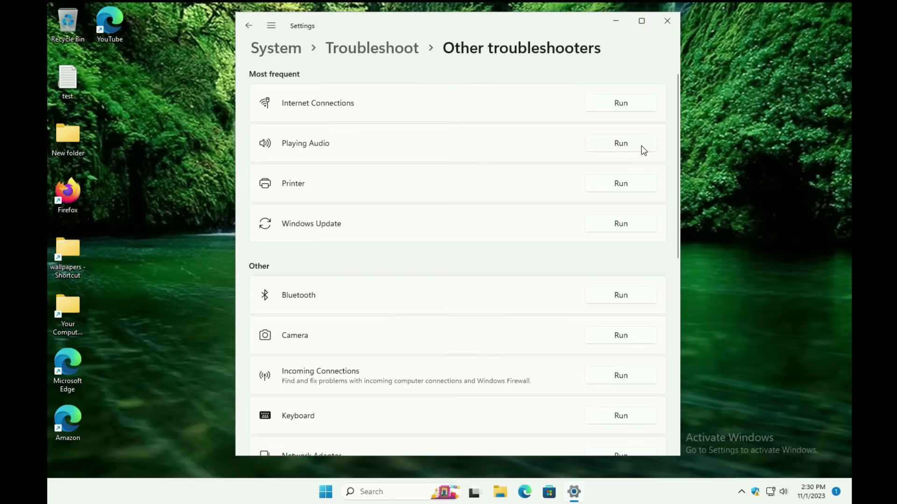
click(620, 143)
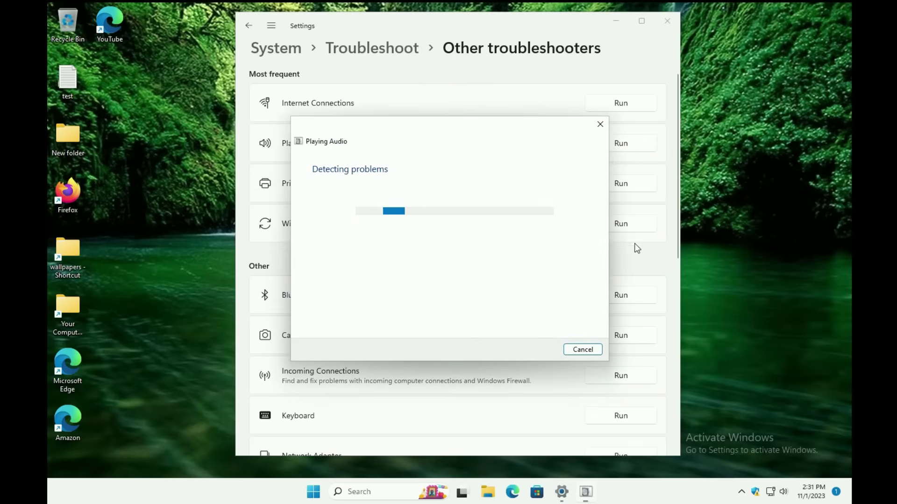
click(586, 354)
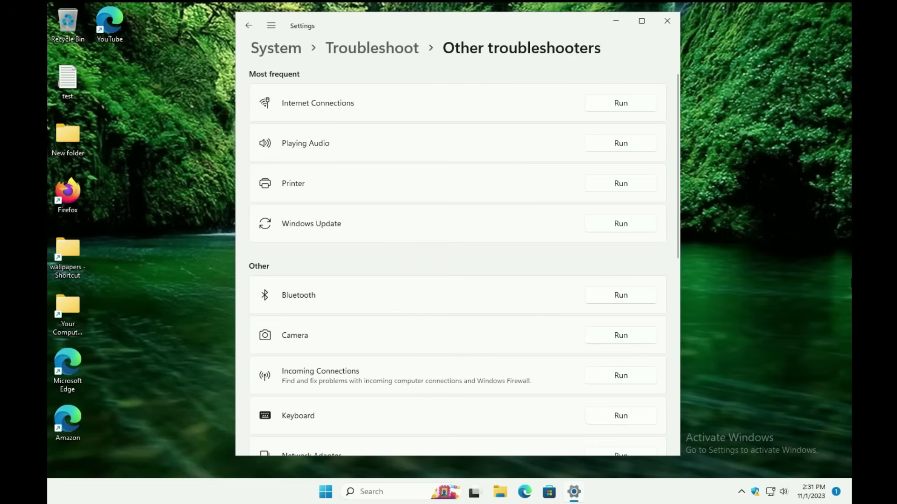
key(alt+F4)
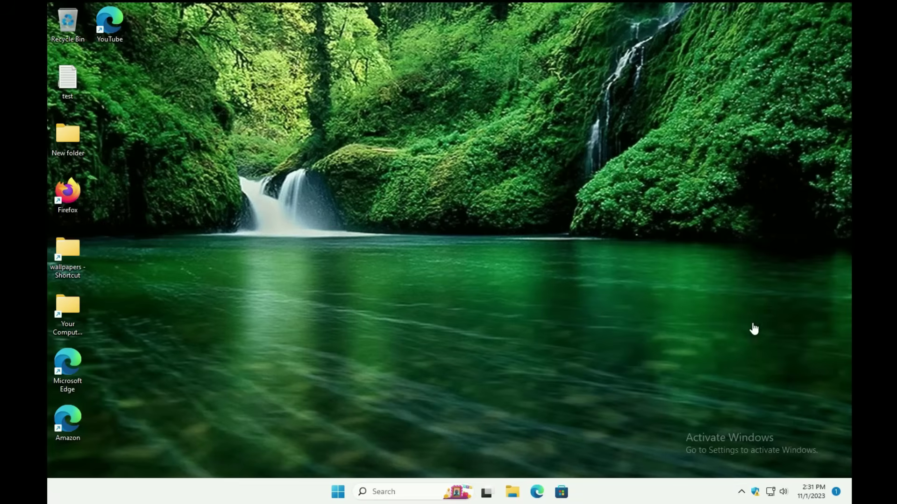
Step: Search Windows for "event", open Event Viewer and display the Application log under Windows Logs
click(406, 494)
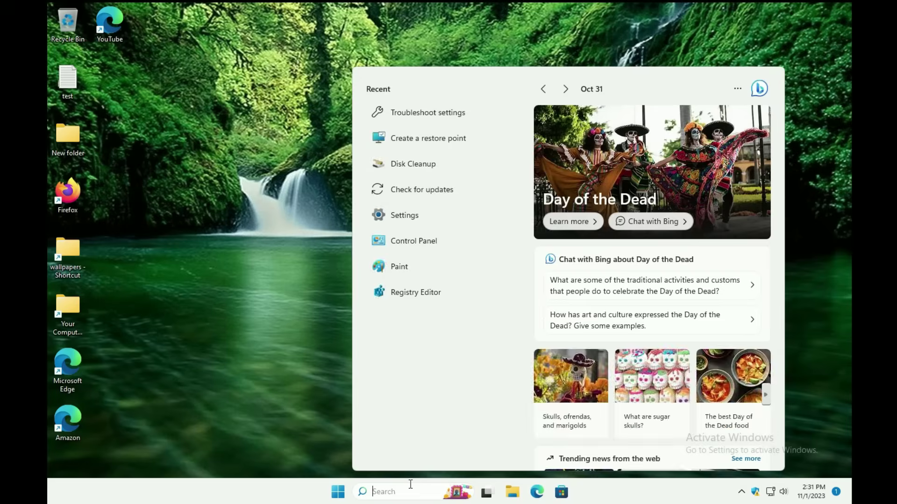
text(event)
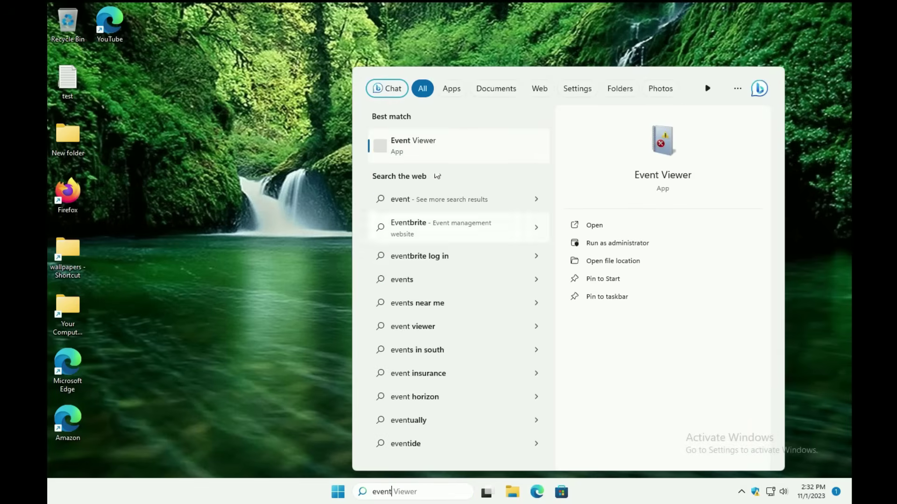
click(427, 148)
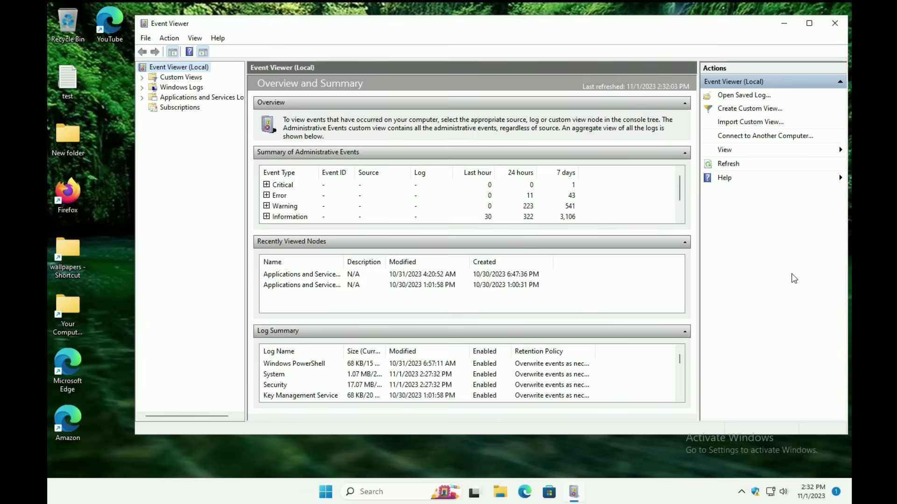
click(178, 91)
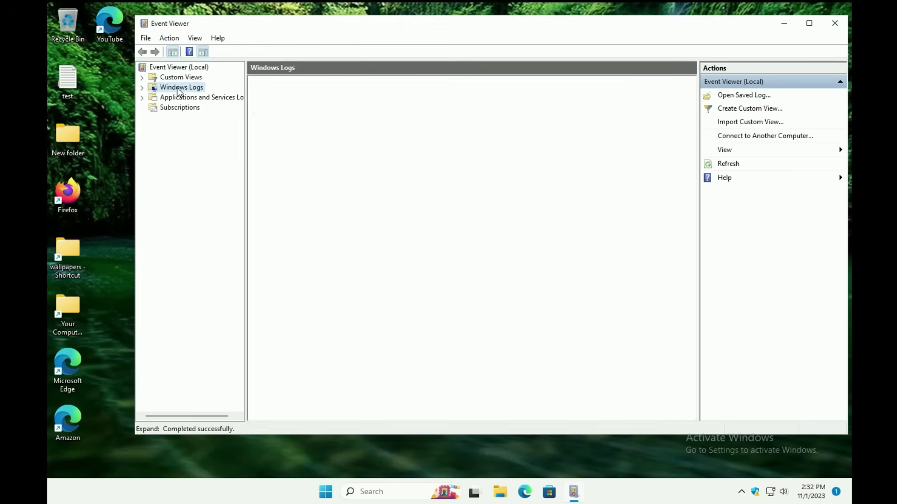
click(188, 99)
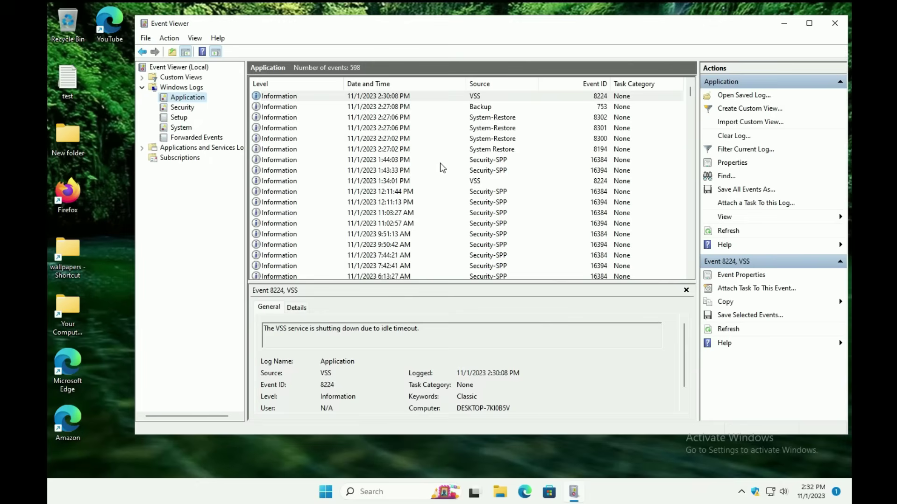
Step: View the Hardware Events log under Applications and Services Logs and the Windows Setup log, and close Event Viewer
click(405, 150)
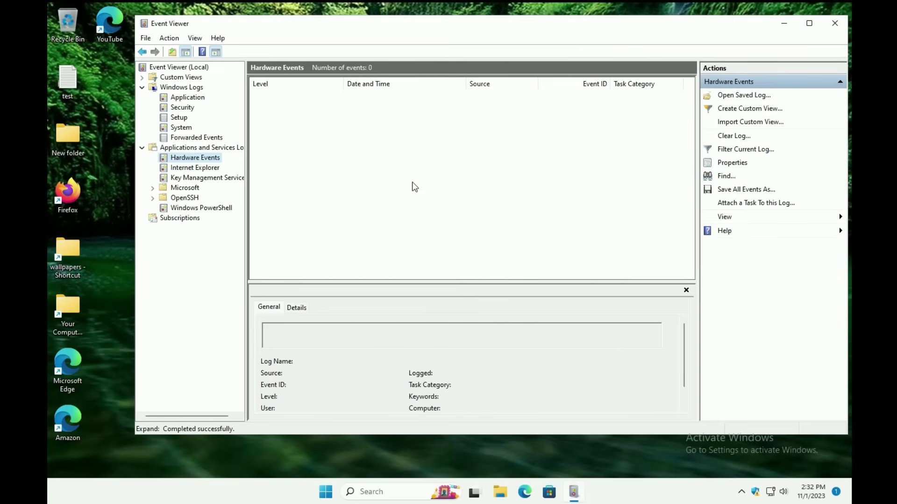
click(184, 138)
click(182, 118)
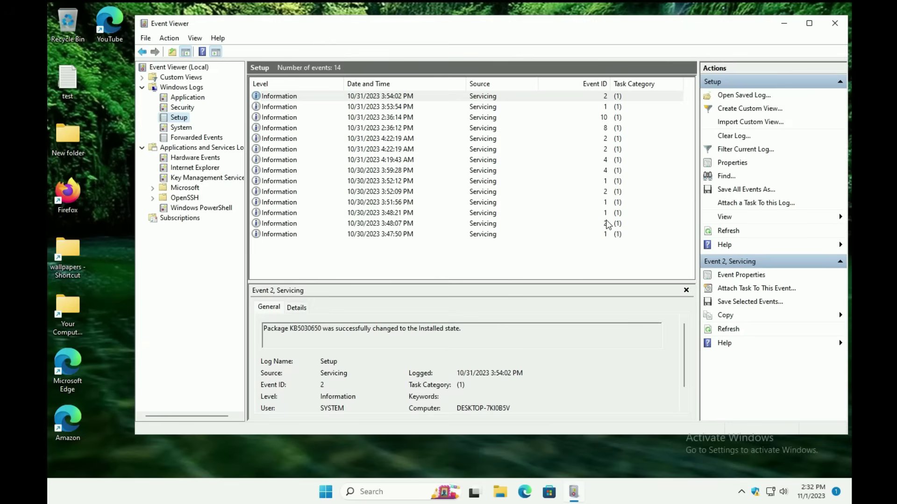
click(835, 23)
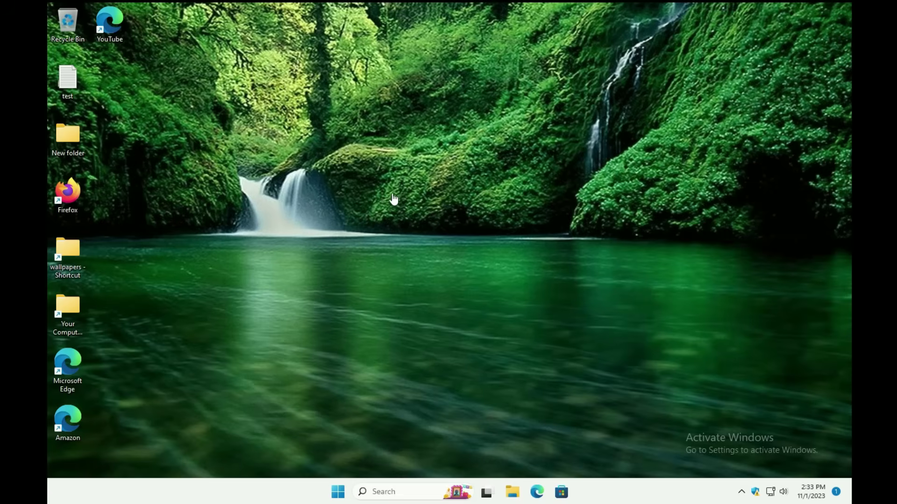
Step: Open Power Options, view the choices for the plugged-in screen timeout and power mode, and close Settings
right_click(334, 496)
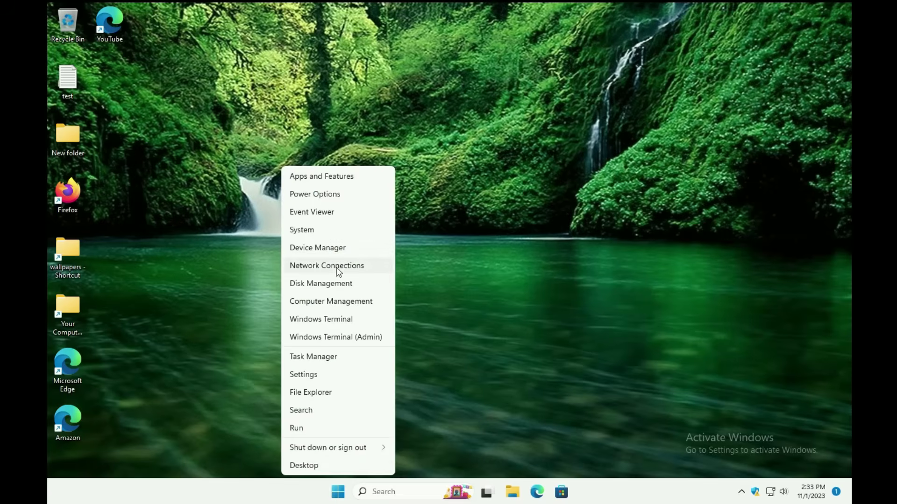
click(340, 196)
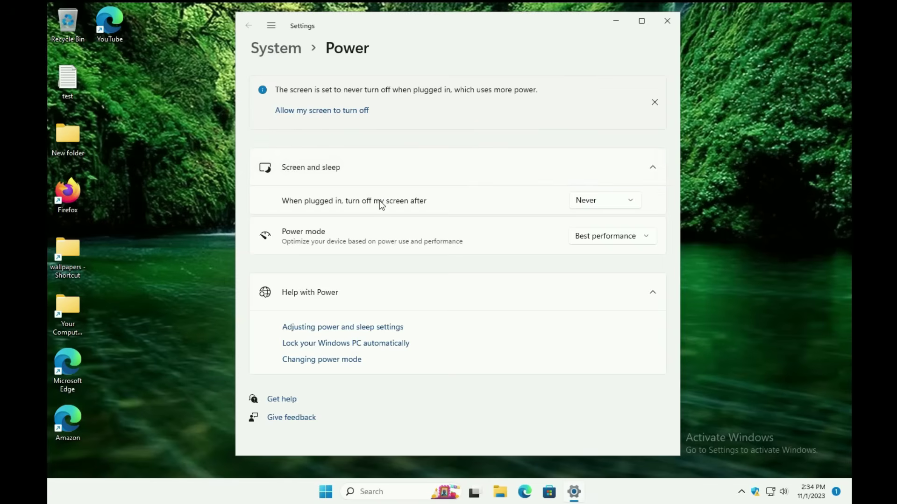
click(618, 203)
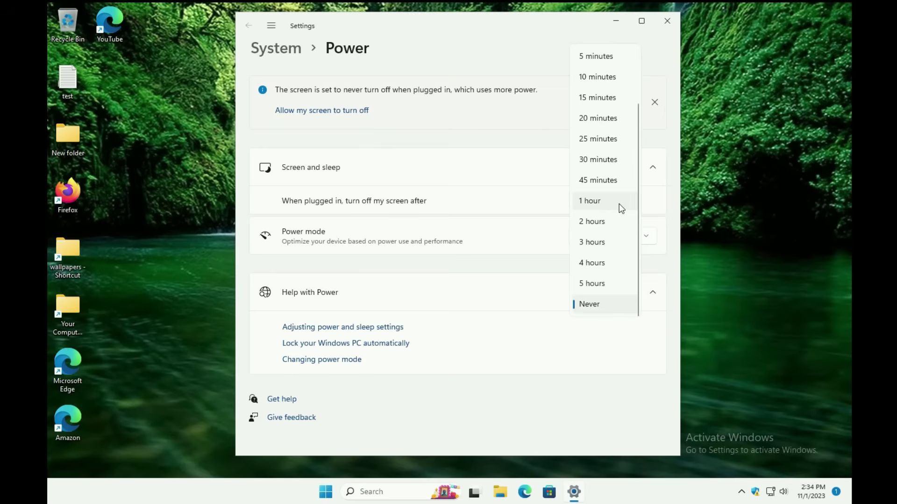
click(542, 201)
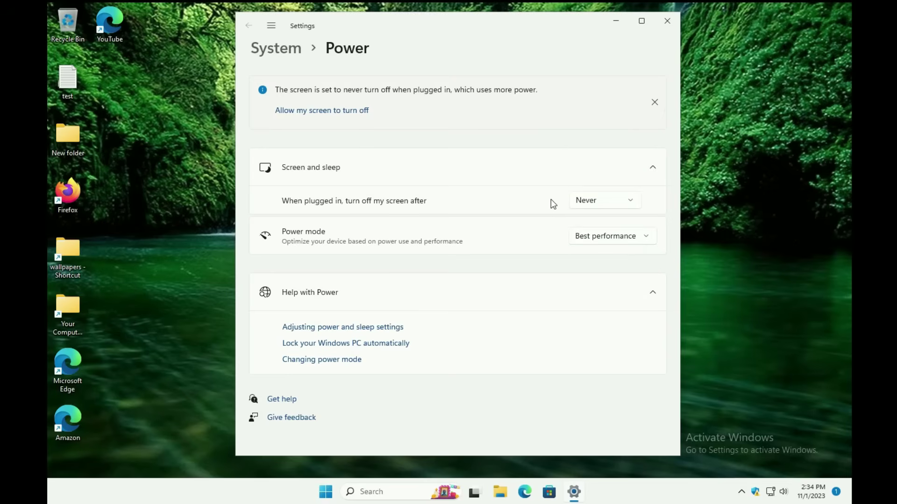
click(625, 239)
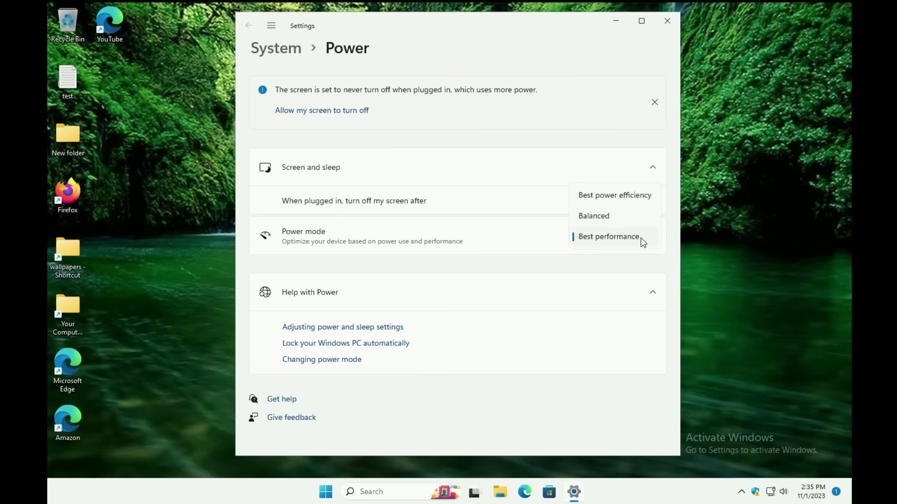
click(577, 115)
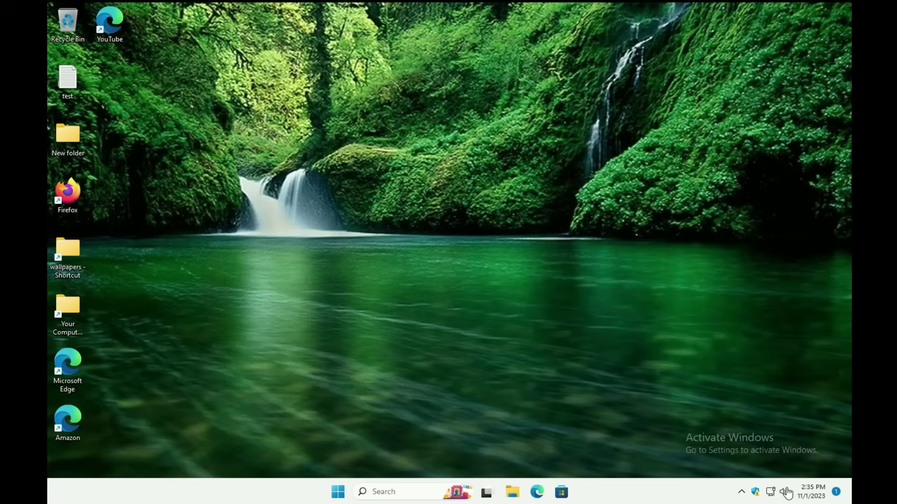
Step: Move the shield icon from the notification area into the group of hidden icons
click(742, 492)
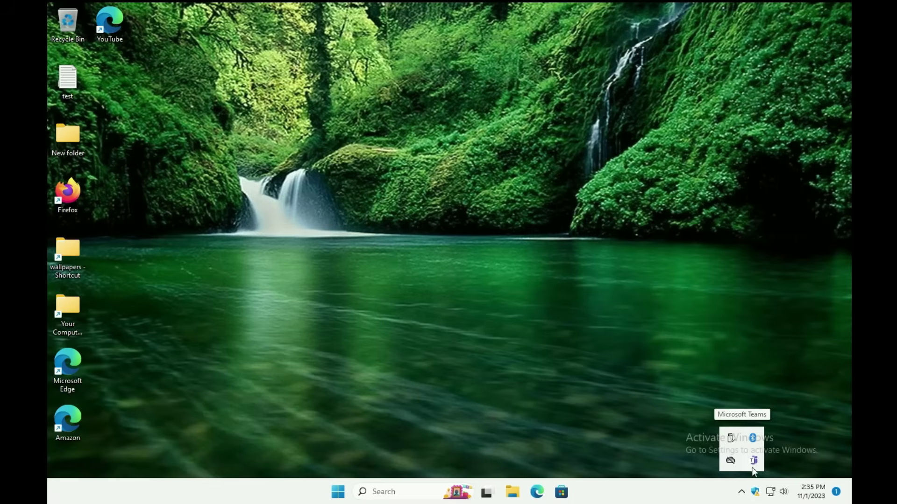
drag(756, 493, 748, 459)
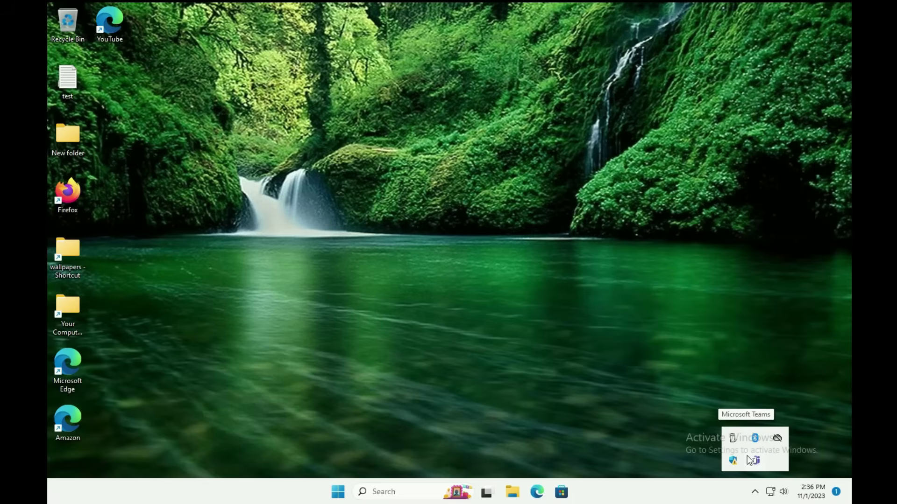
click(755, 492)
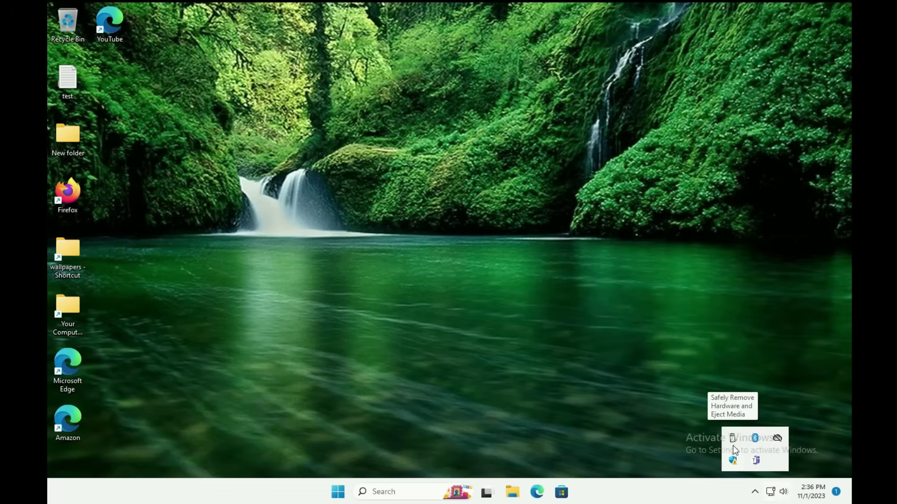
Step: Move the Safely Remove Hardware icon onto the taskbar and back, rearrange the hidden icons and close their flyout
drag(734, 444, 766, 498)
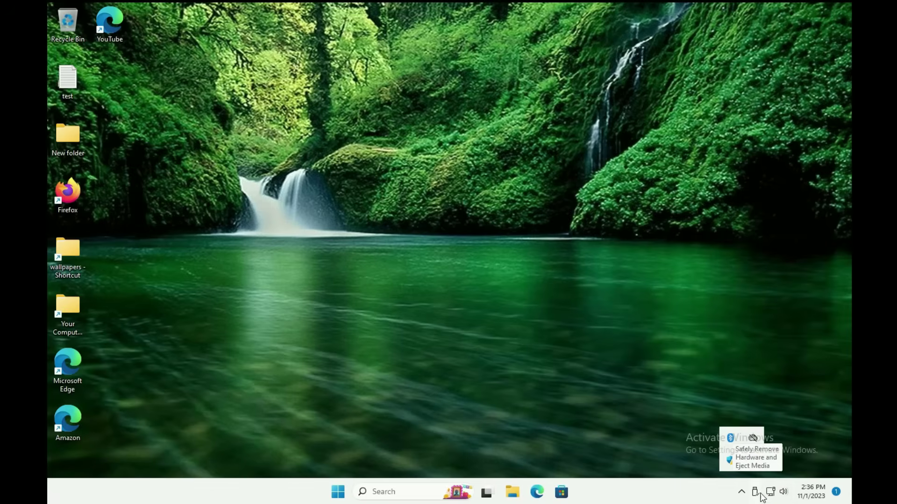
drag(754, 460, 725, 439)
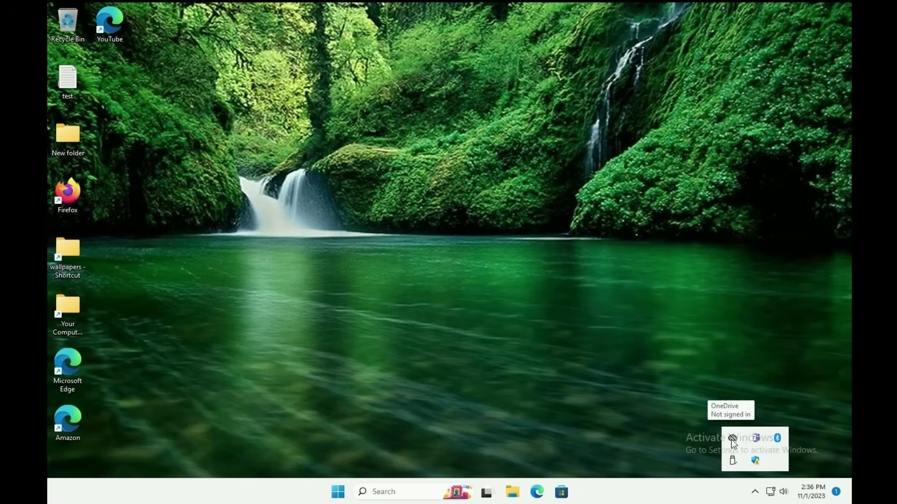
drag(731, 439, 737, 474)
drag(742, 492, 742, 462)
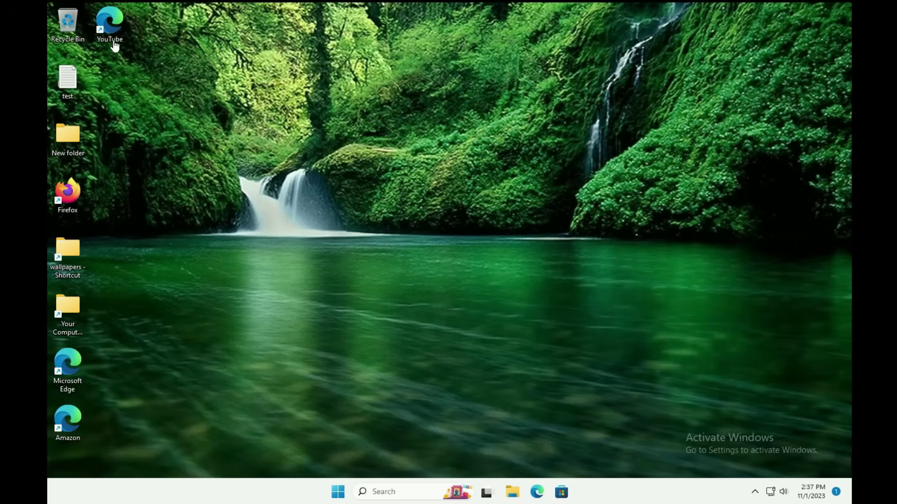
Step: Search Windows for "default a", open Default apps, browse the list of applications that can have defaults, and close Settings
double_click(83, 365)
click(399, 490)
text(d)
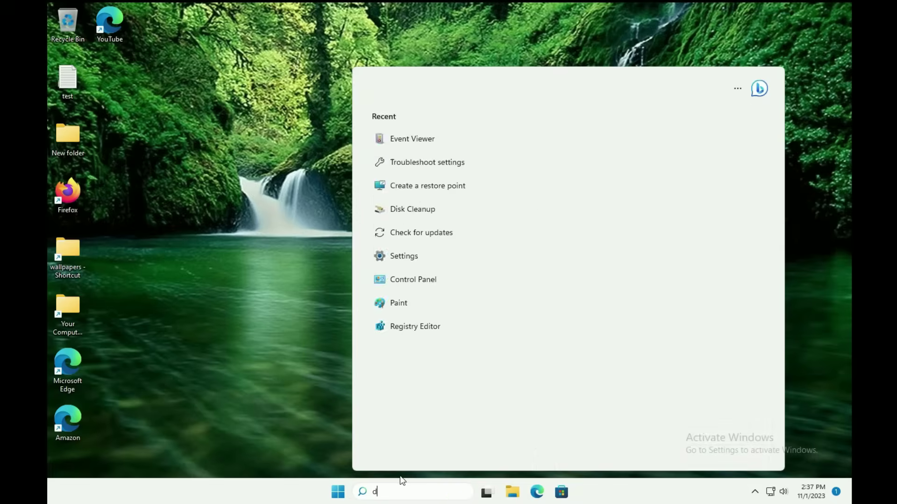
text(efault a)
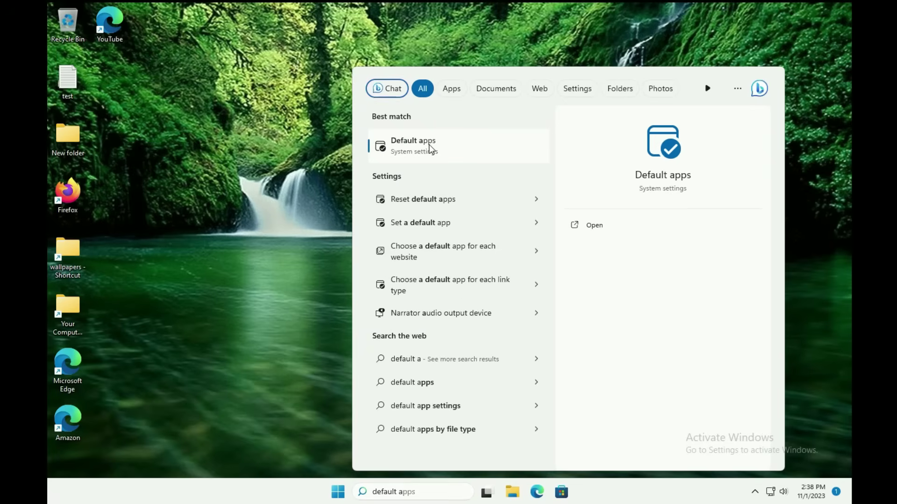
click(428, 146)
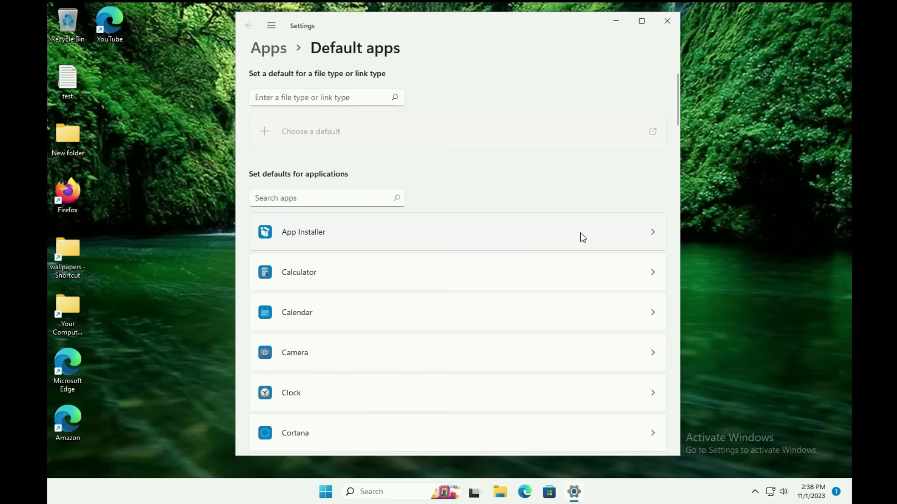
scroll(615, 246, down, 5)
scroll(616, 245, down, 6)
scroll(595, 223, up, 5)
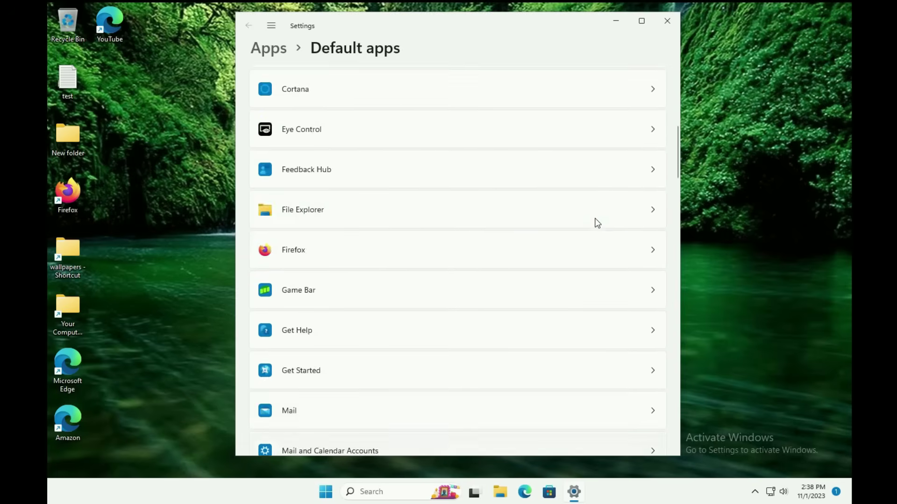
scroll(597, 223, up, 5)
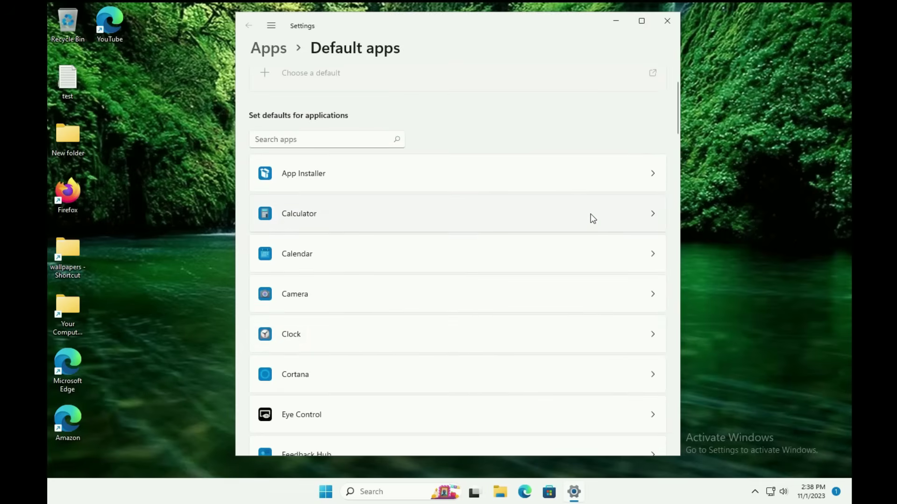
key(alt+F4)
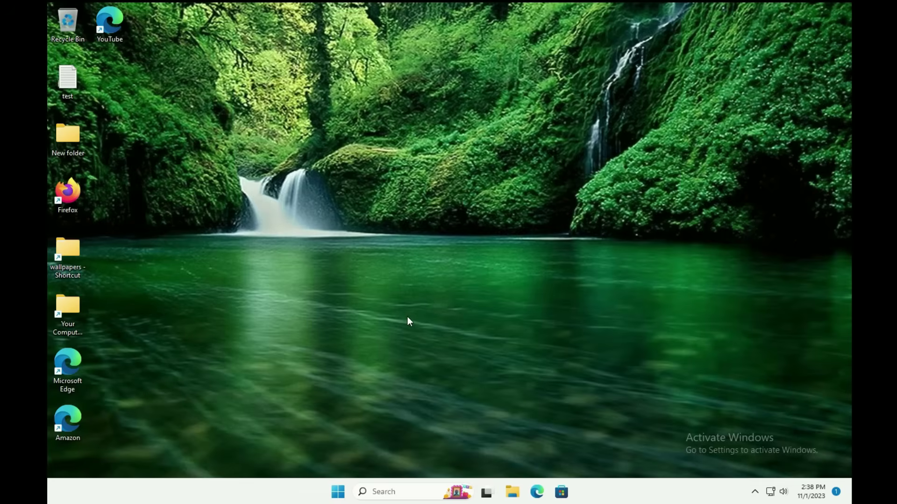
Step: Start Firefox, set it as the default browser with "Don't show this message again" enabled, and close it
double_click(65, 192)
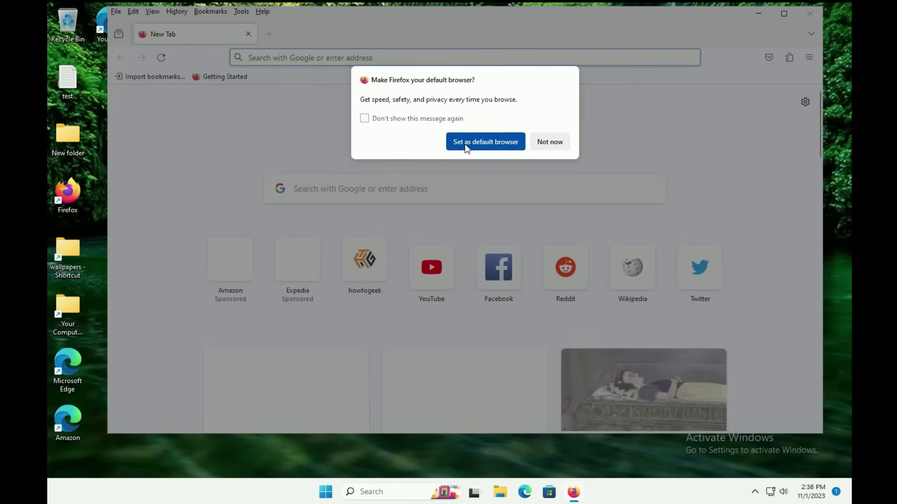
click(368, 120)
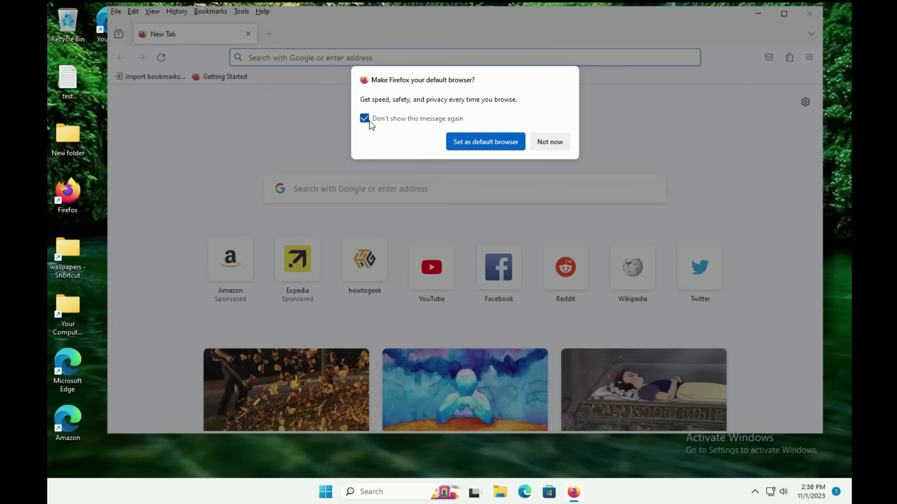
click(491, 142)
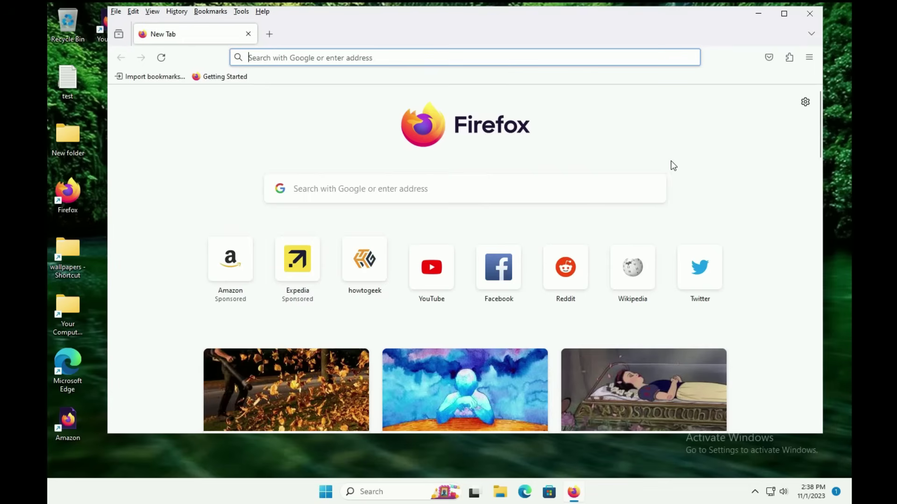
click(808, 18)
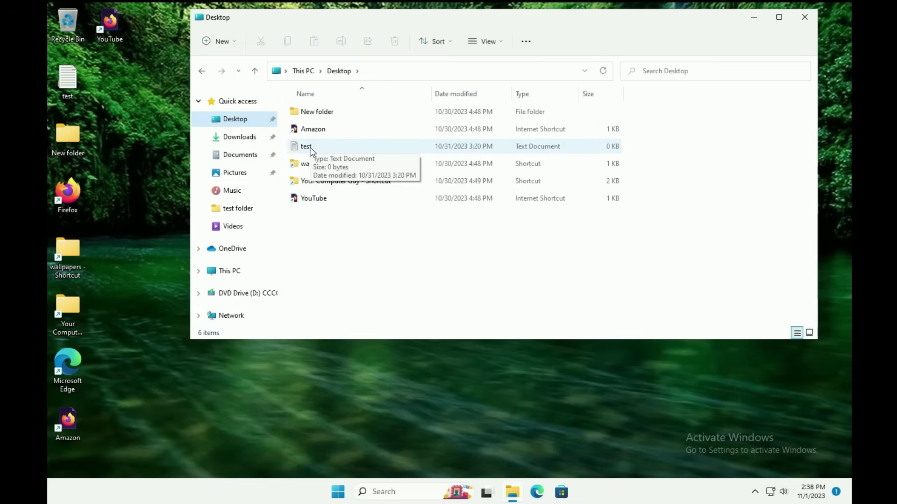
Step: Open and close the test text file, reopen it via Open with using Notepad always for .txt files, and close Notepad
double_click(307, 146)
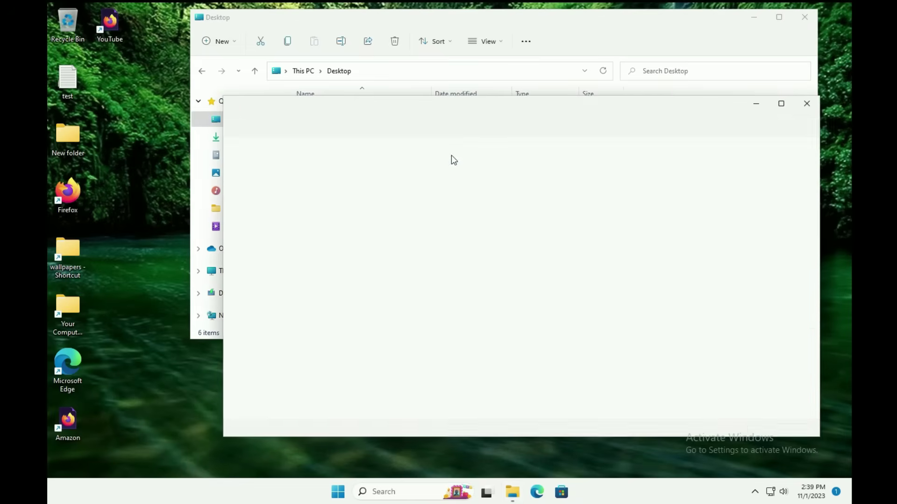
click(807, 104)
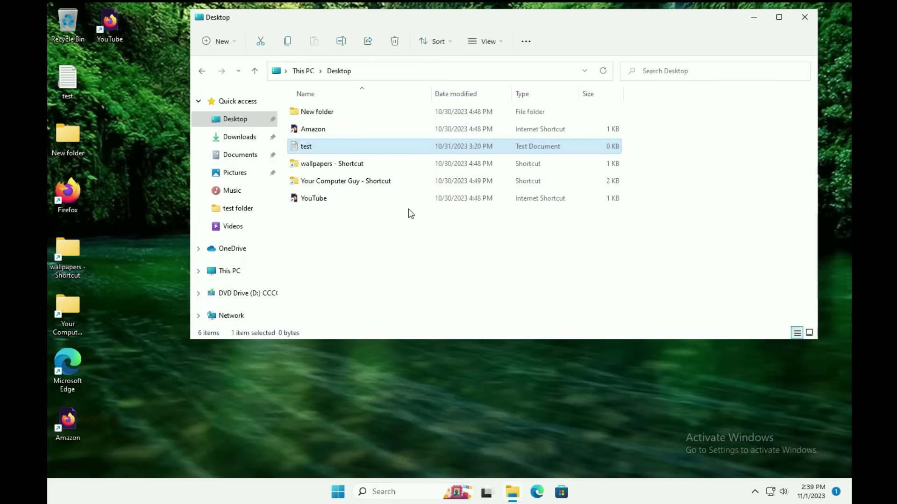
right_click(315, 148)
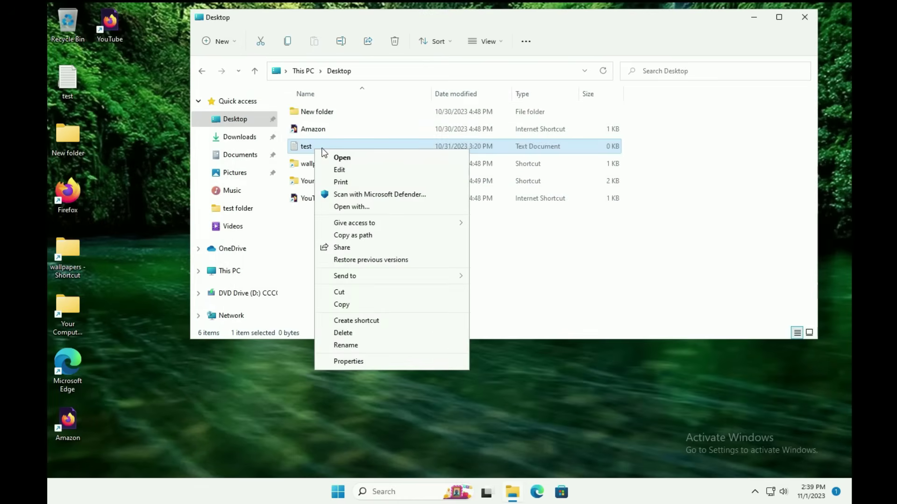
click(361, 208)
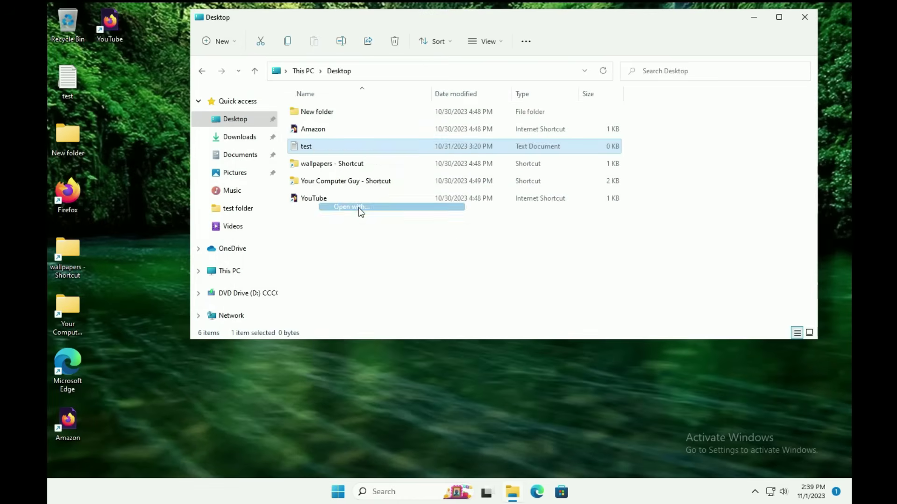
click(361, 302)
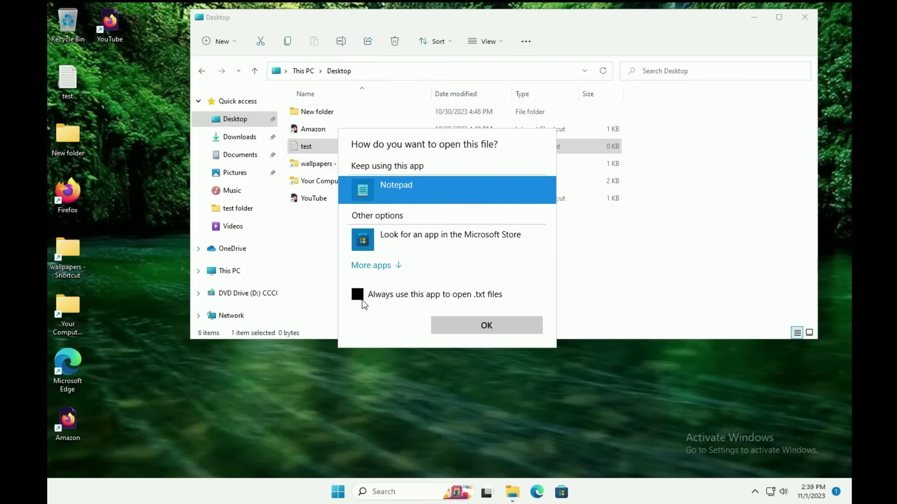
click(395, 266)
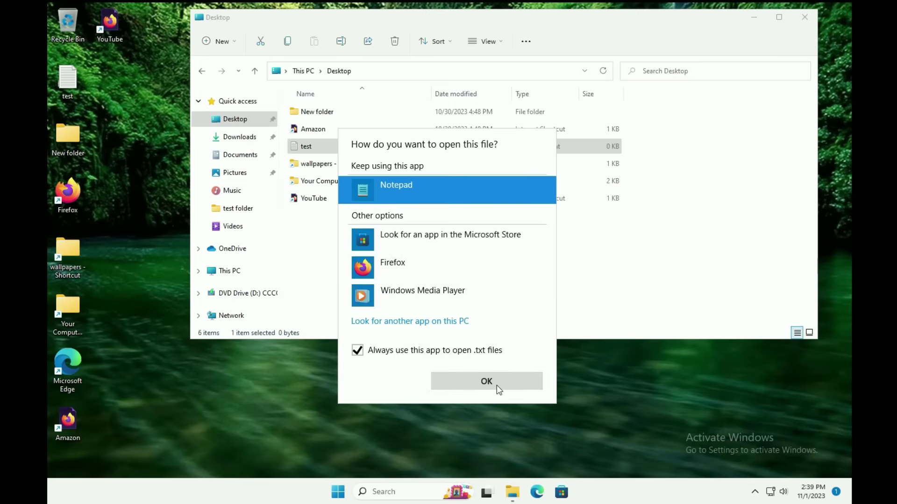
click(664, 300)
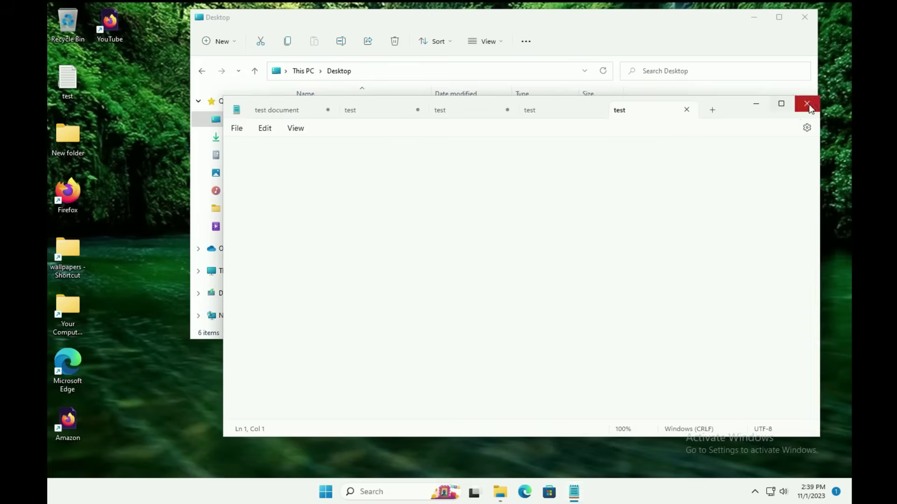
click(807, 102)
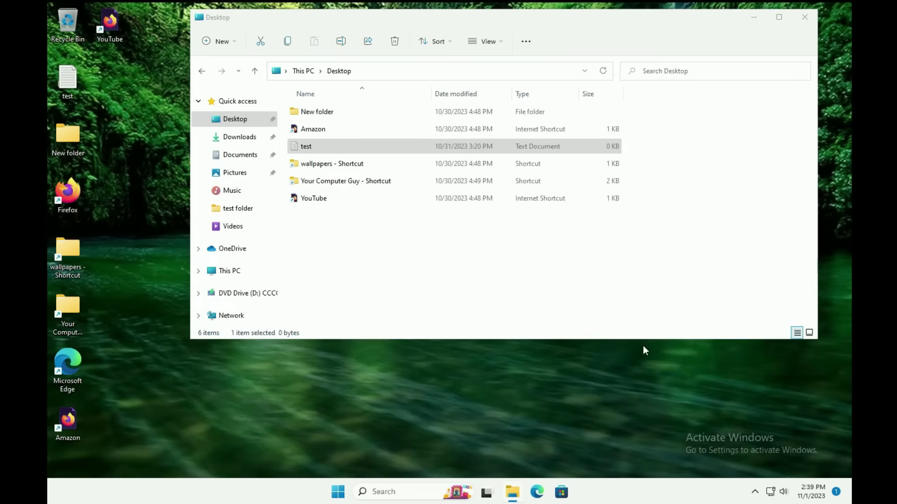
click(328, 145)
right_click(327, 148)
click(527, 232)
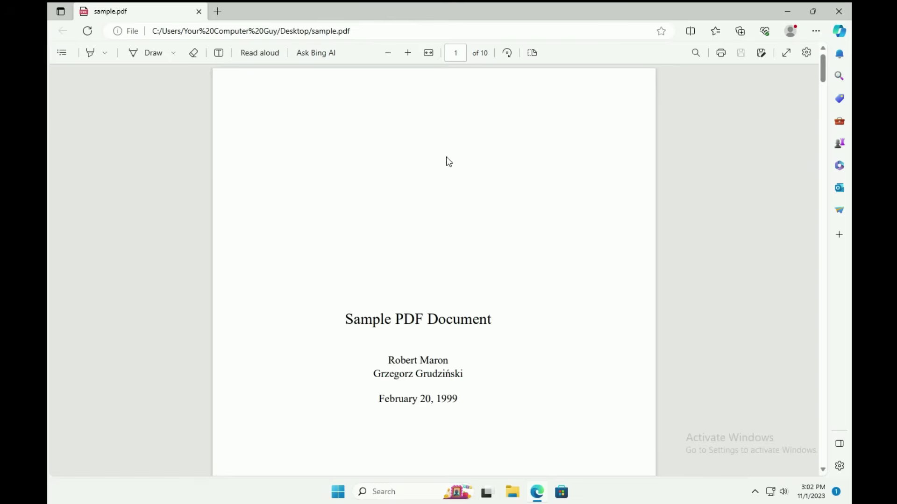
Step: Close the Microsoft Edge window with the sample.pdf document
click(842, 12)
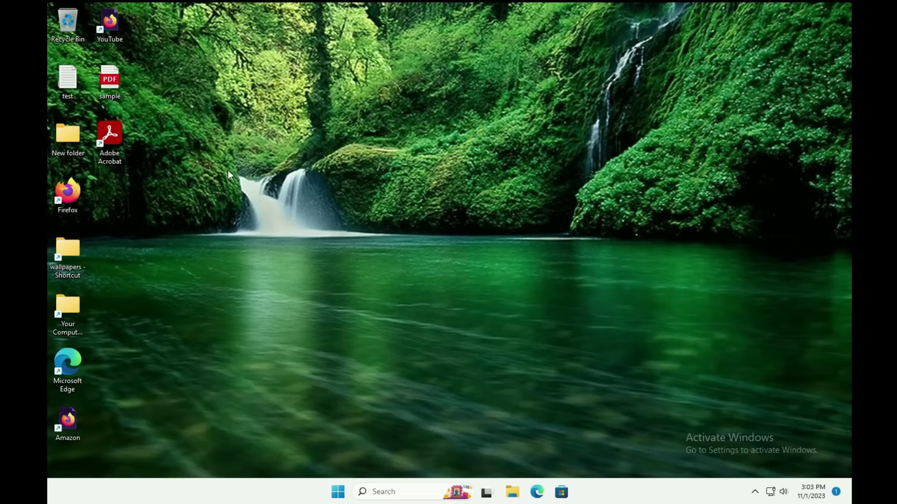
Step: Start and close Adobe Acrobat, and open the sample PDF with it, choosing Adobe Acrobat as the app always used for .pdf files
double_click(110, 135)
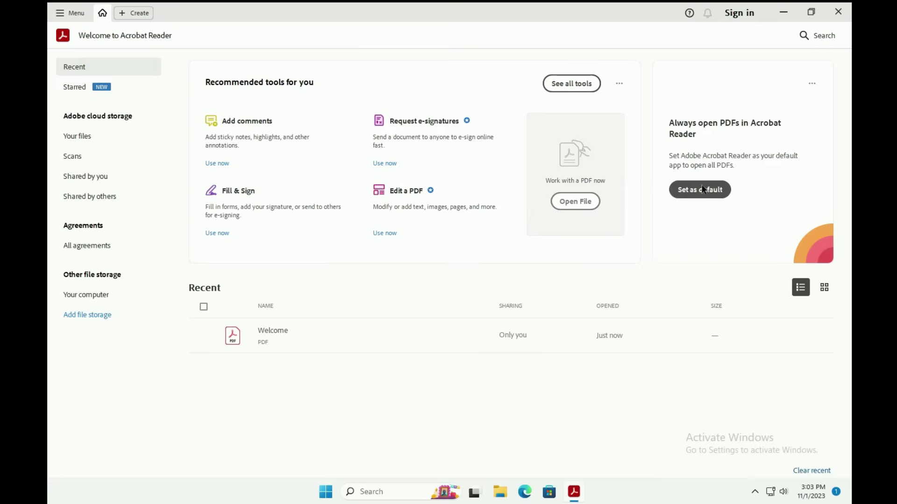
click(838, 12)
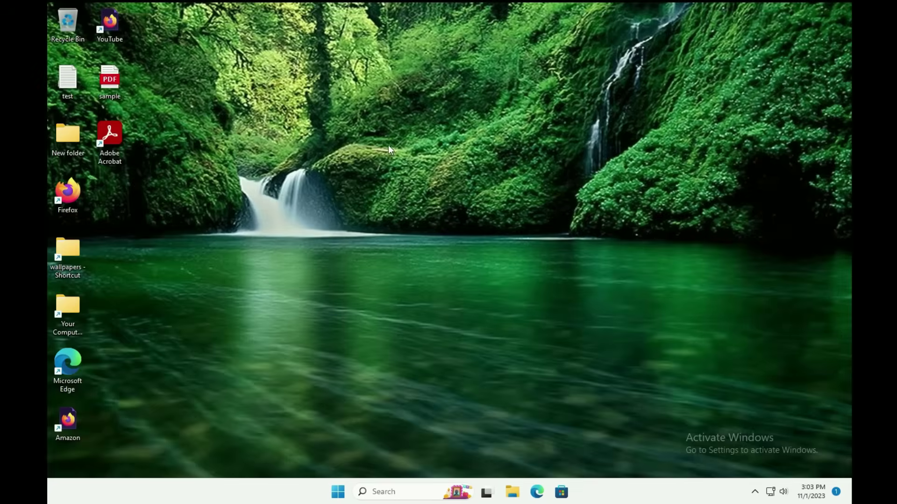
right_click(117, 82)
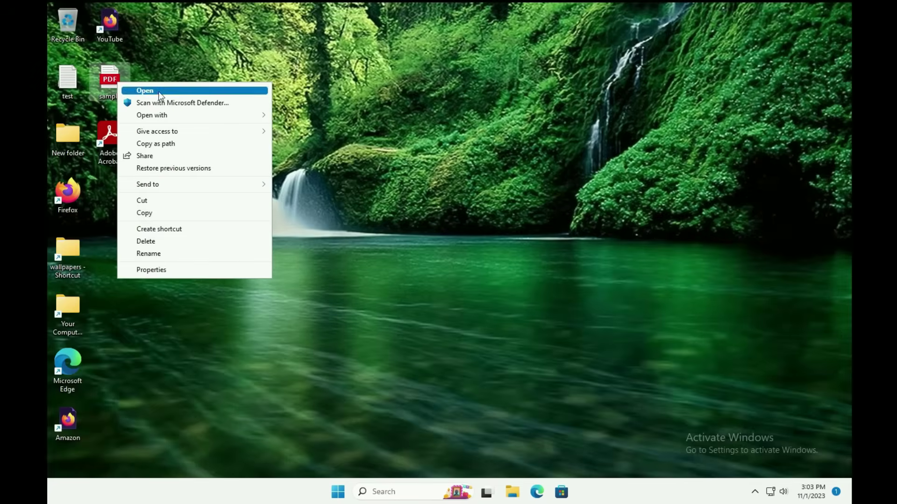
mouse_move(200, 114)
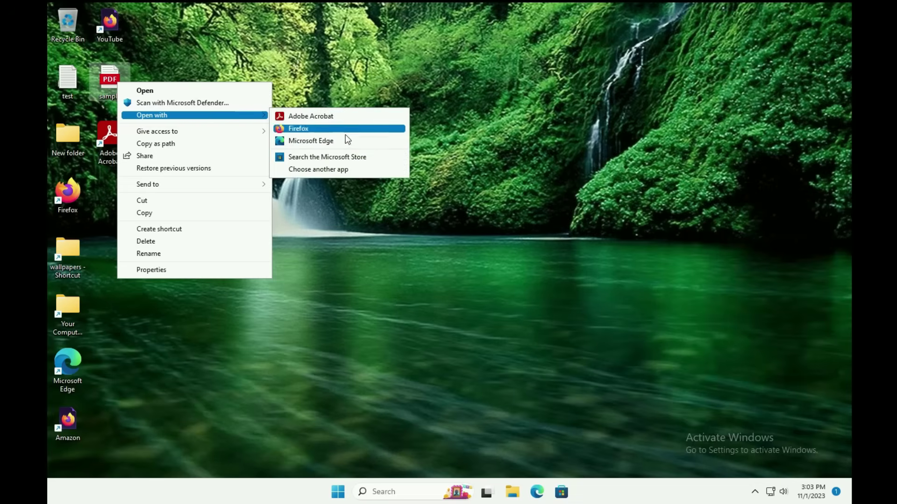
click(337, 173)
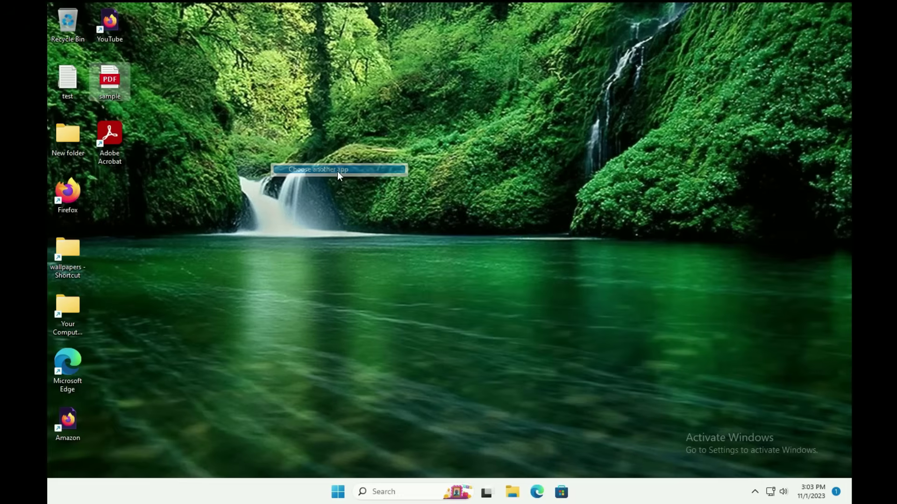
click(361, 353)
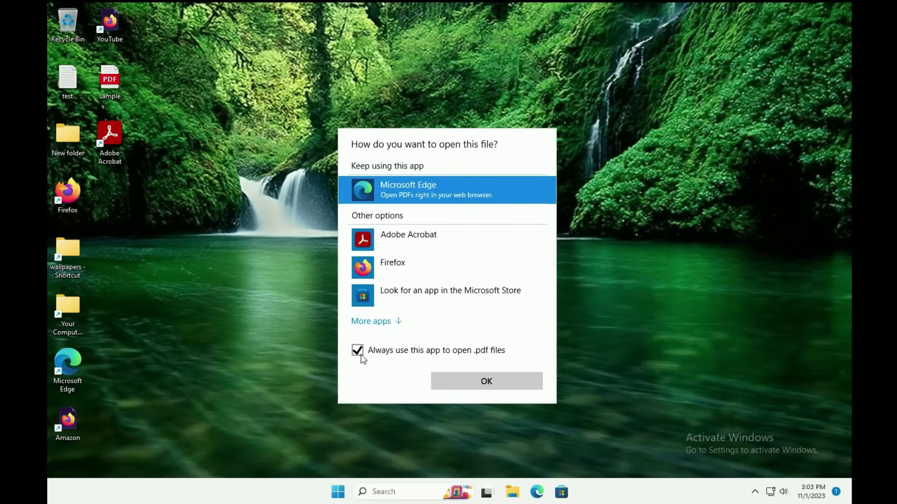
click(434, 248)
click(507, 384)
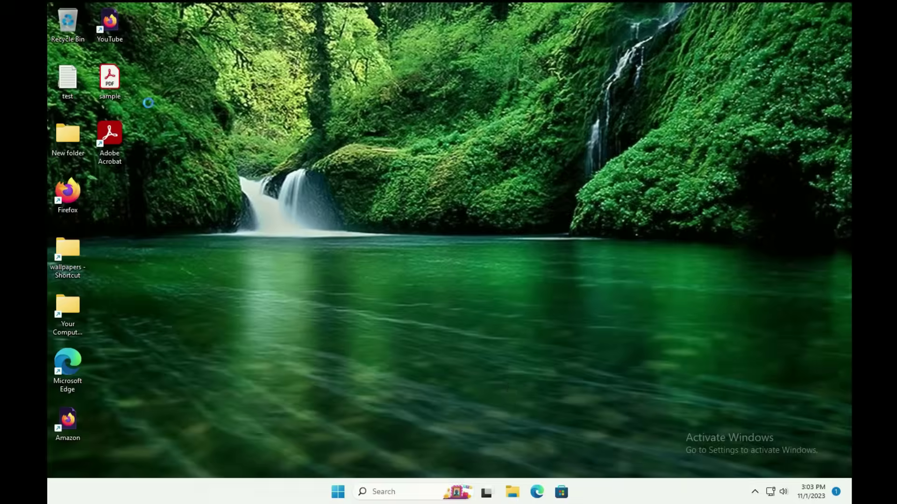
Step: Close Adobe Acrobat, reopen the sample PDF from the desktop to test the default app, and close it again
click(838, 12)
double_click(110, 74)
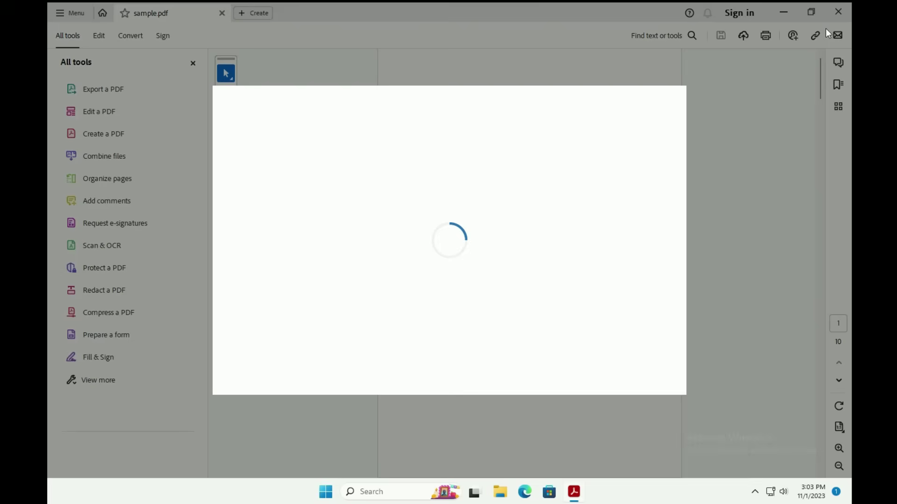
click(837, 12)
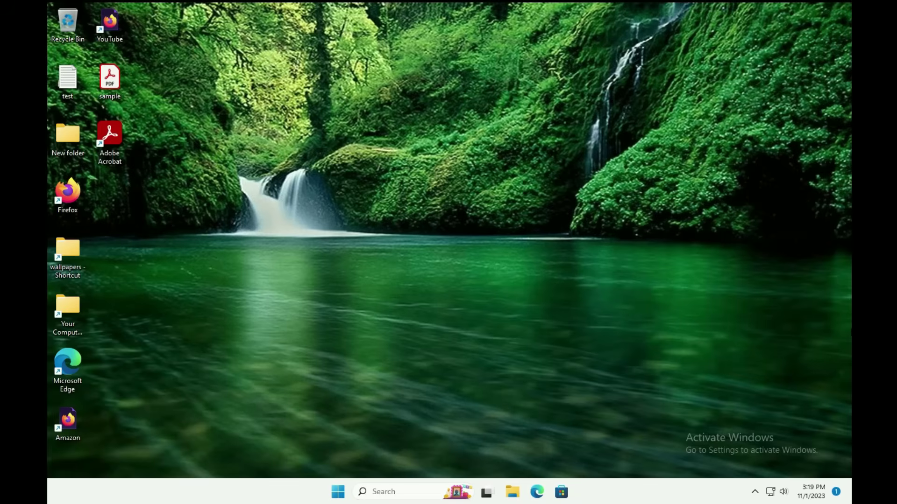
Step: Find Firefox in the list of all apps and pin it to Start
click(338, 492)
scroll(459, 298, down, 5)
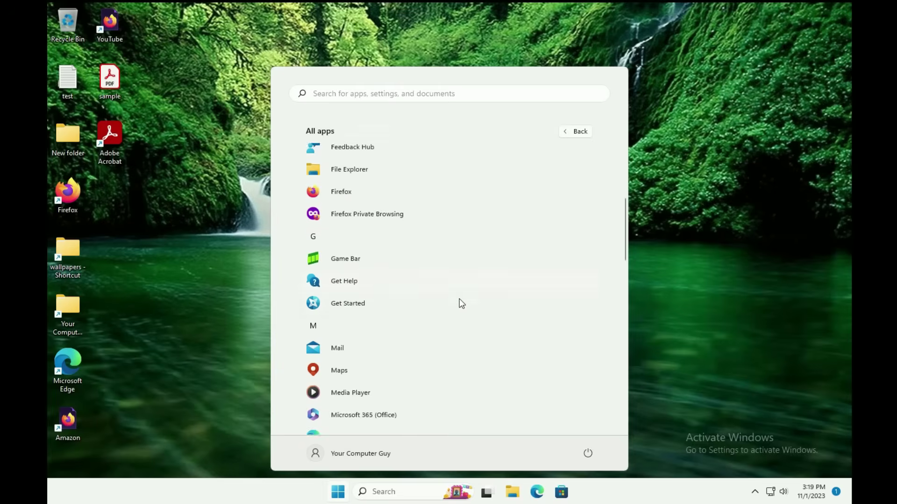
scroll(449, 280, up, 1)
right_click(350, 227)
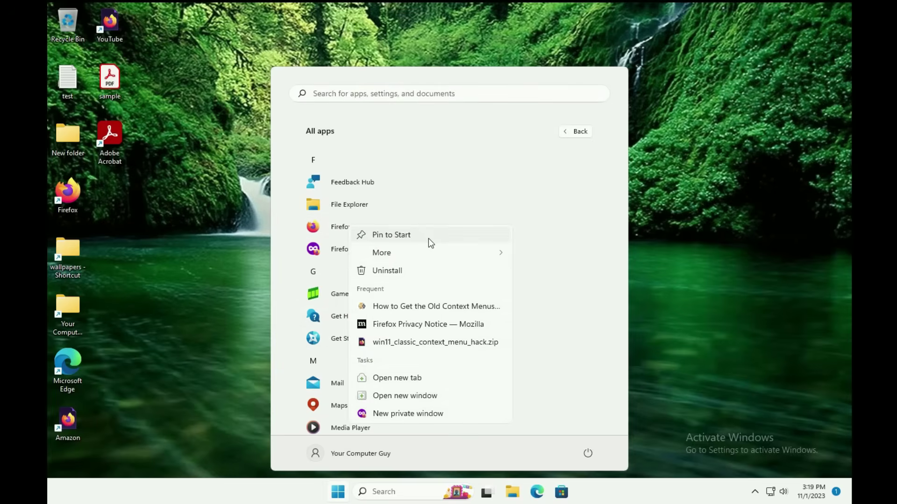
mouse_move(425, 252)
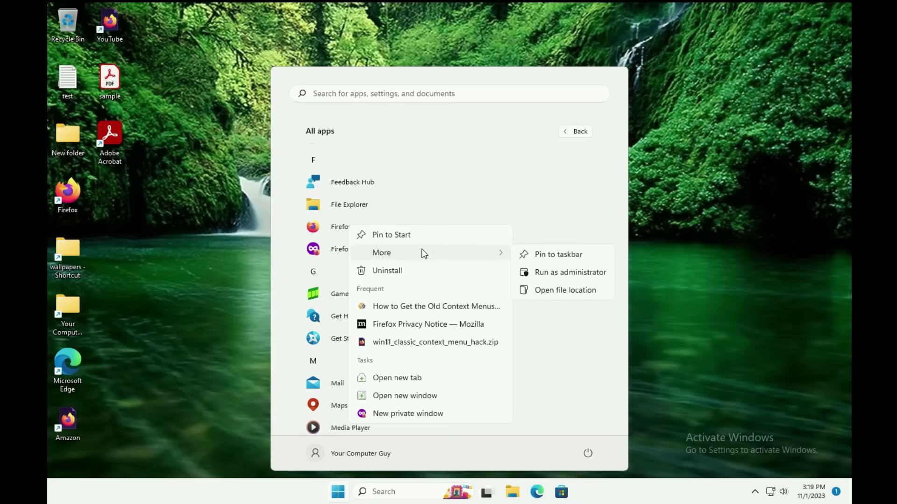
click(397, 236)
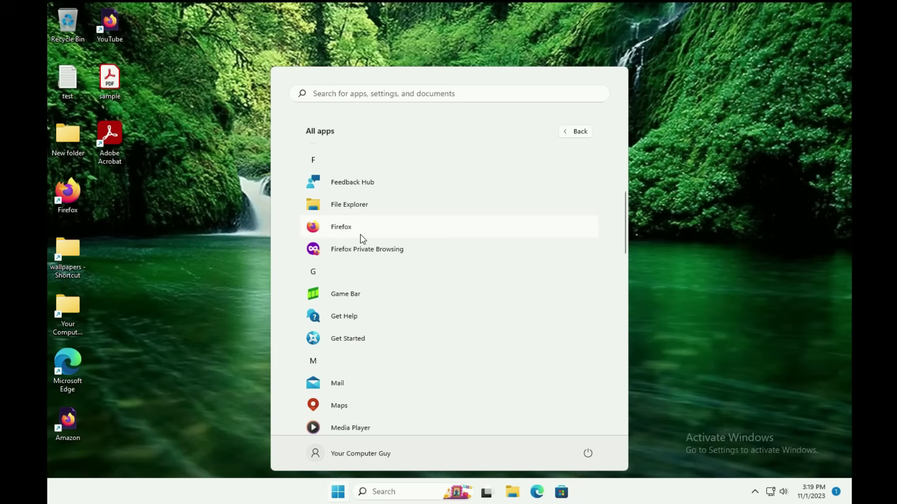
Step: Pin Firefox to the taskbar just before File Explorer, and move its Start pin to the first place among the pinned apps
click(578, 492)
drag(578, 496, 491, 498)
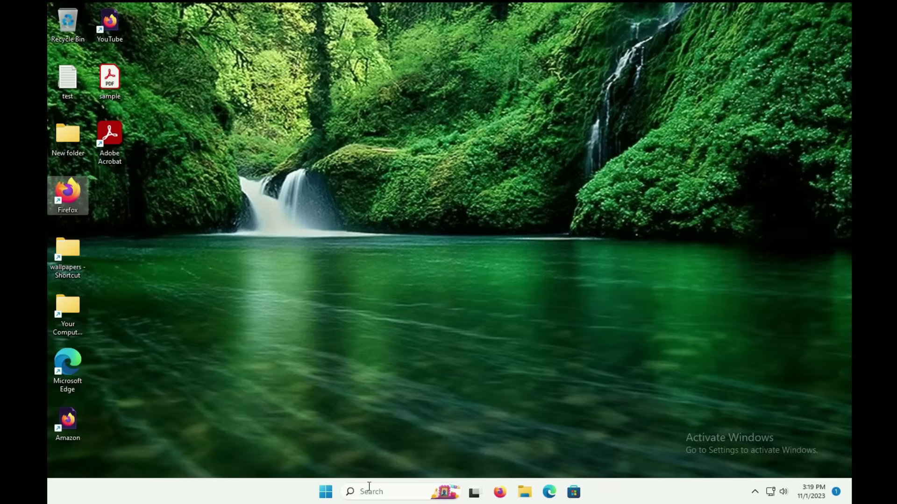
click(323, 492)
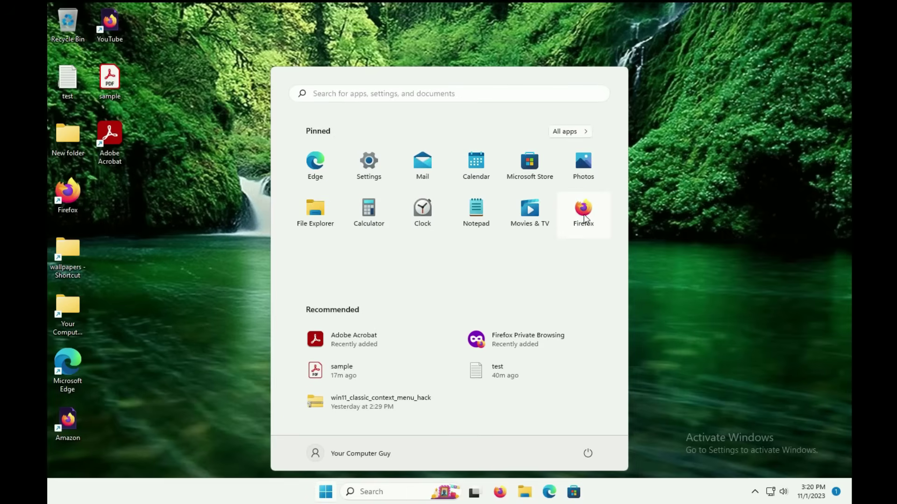
drag(583, 225, 359, 172)
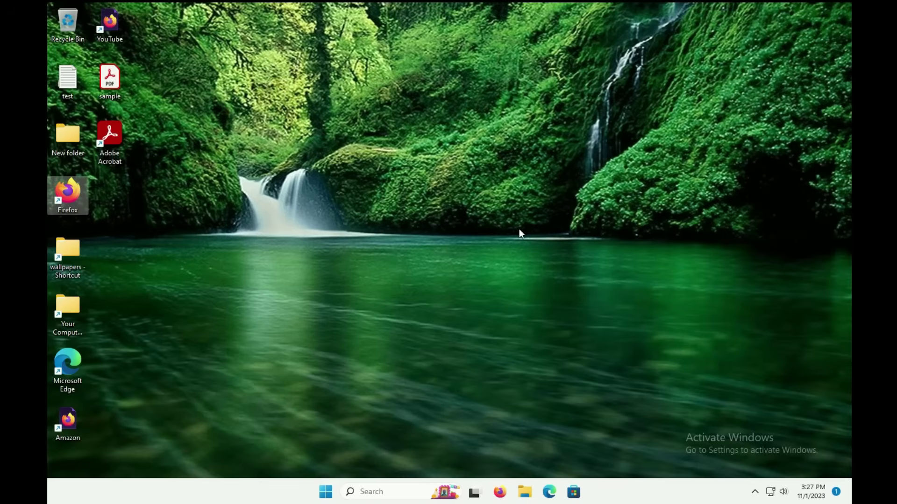
Step: Try to move the Adobe Acrobat icon to an open area of the desktop, and select the Amazon and YouTube shortcuts
drag(119, 133, 296, 156)
drag(111, 133, 145, 127)
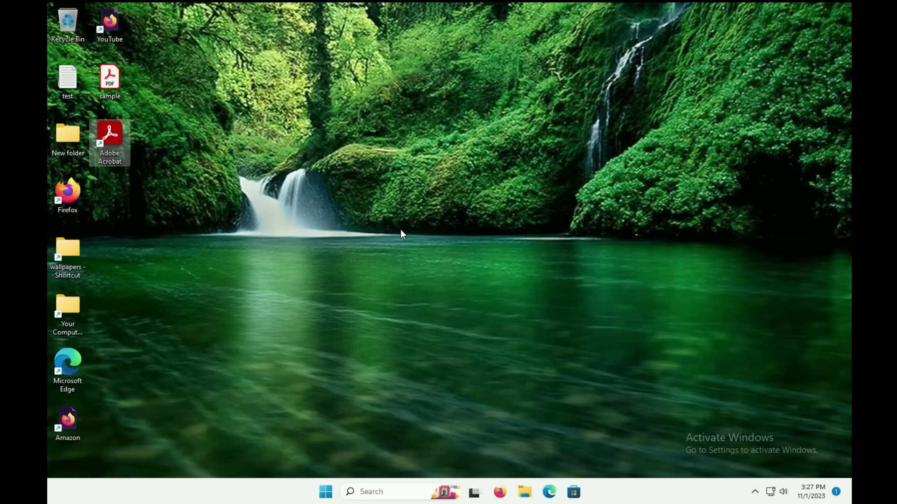
click(70, 418)
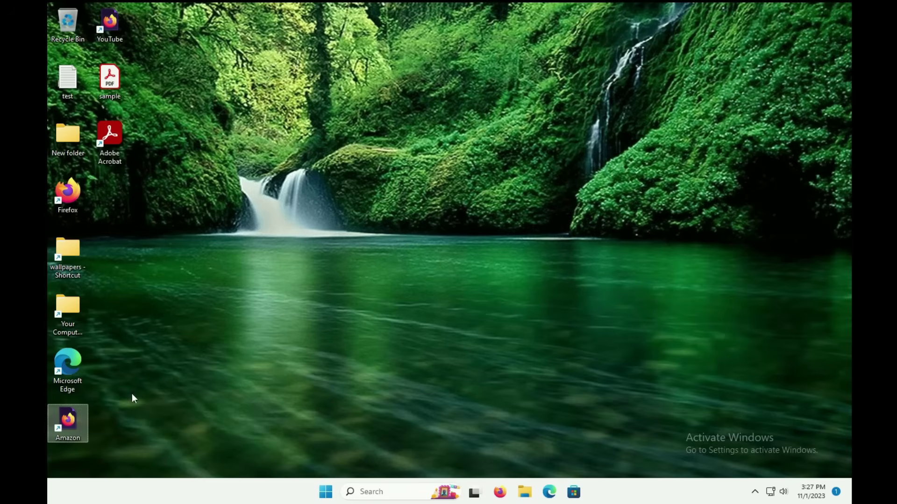
click(108, 33)
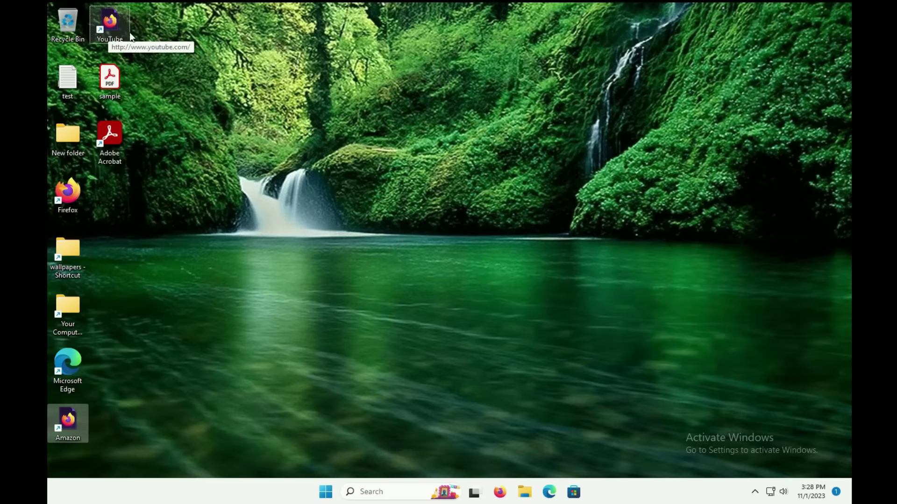
ctrl+click(116, 33)
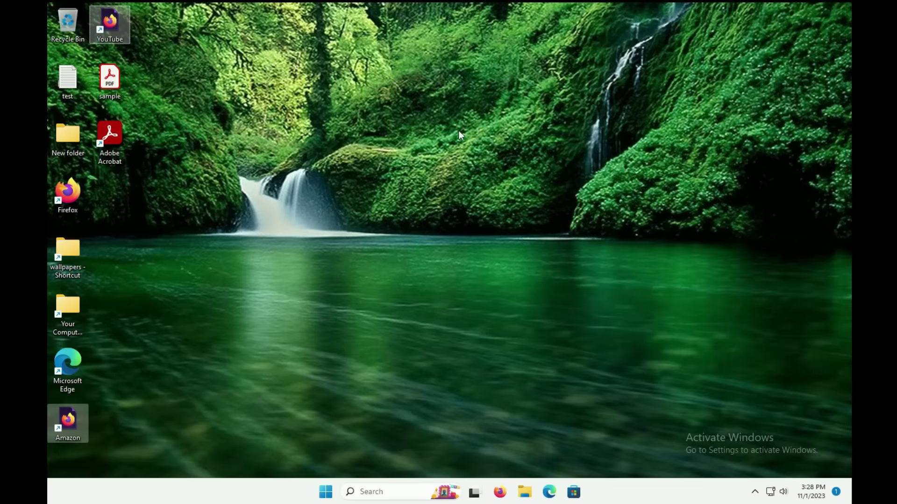
Step: Turn off Auto arrange icons, and move the YouTube and Amazon shortcuts to the desktop's upper-right area and Adobe Acrobat beside the Recycle Bin
right_click(362, 156)
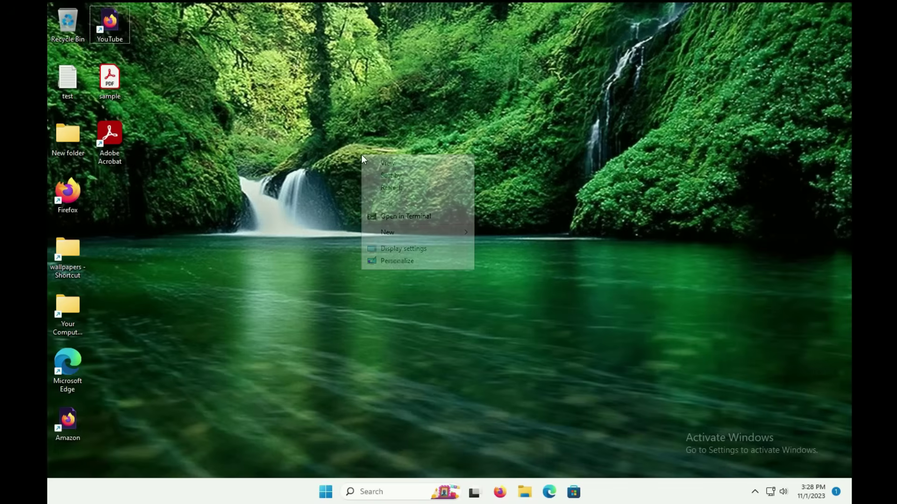
mouse_move(388, 162)
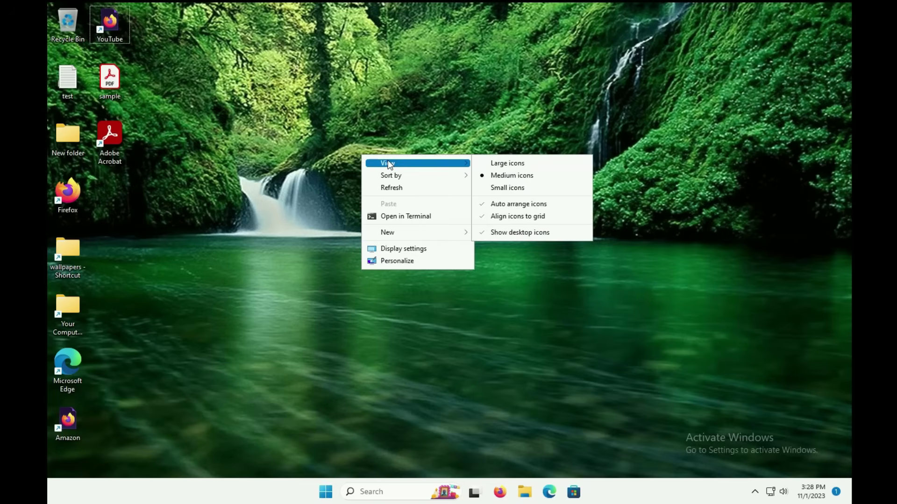
click(546, 205)
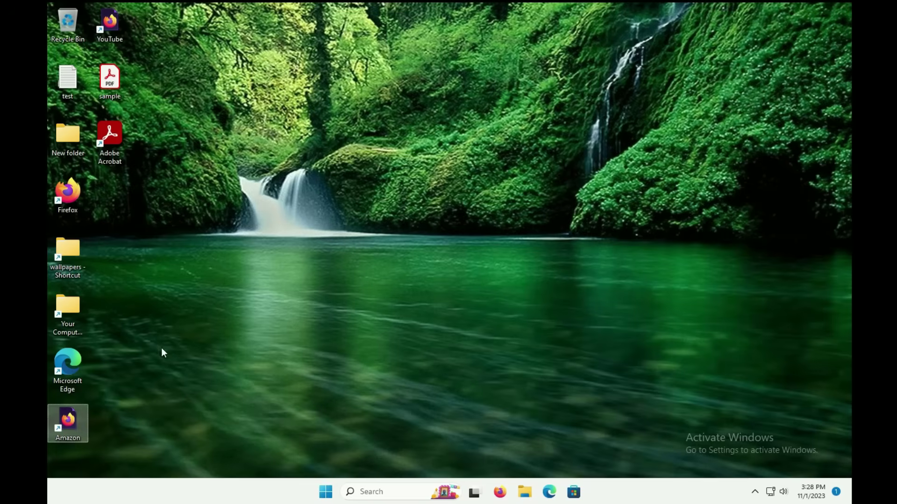
drag(114, 25, 791, 36)
drag(739, 420, 741, 22)
drag(110, 134, 111, 22)
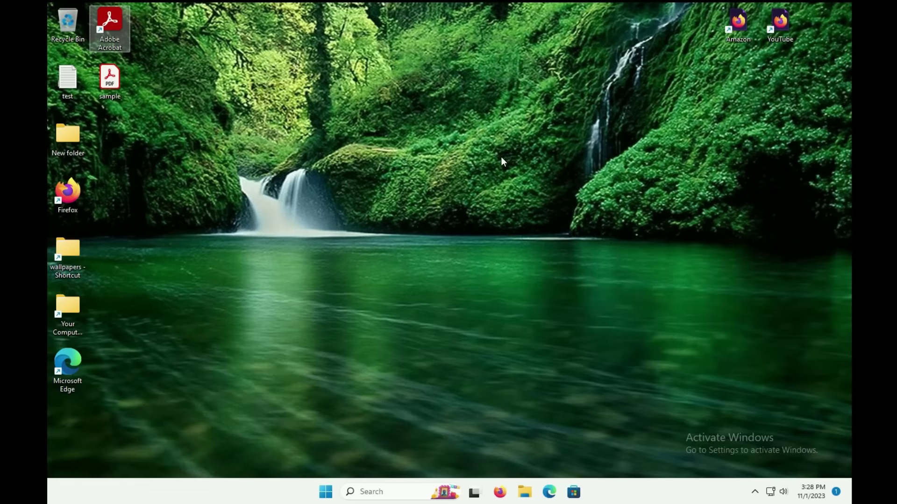
Step: Turn Auto arrange icons back on for the desktop
right_click(441, 159)
mouse_move(487, 170)
click(603, 207)
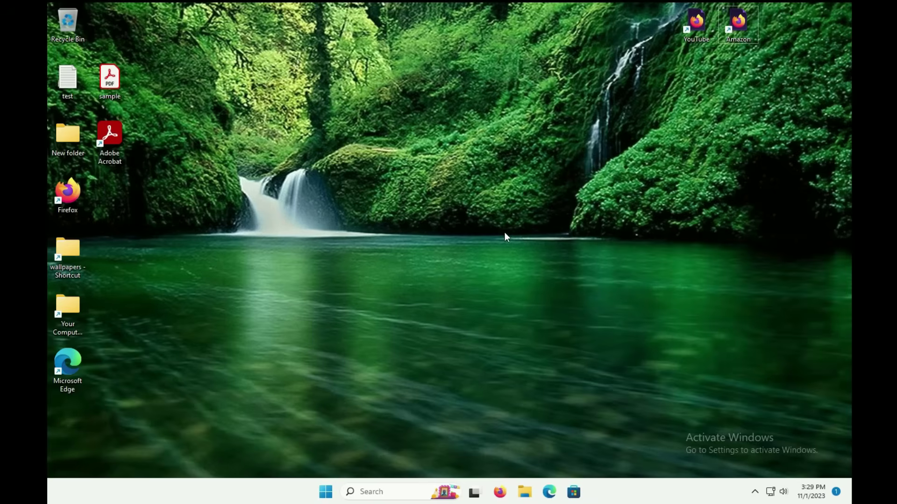
Step: Hide all desktop icons by turning off Show desktop icons
right_click(469, 163)
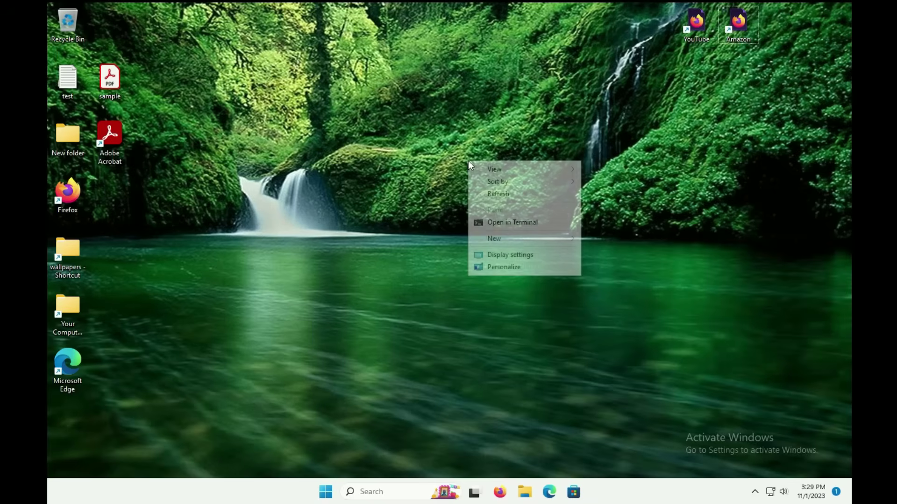
mouse_move(490, 167)
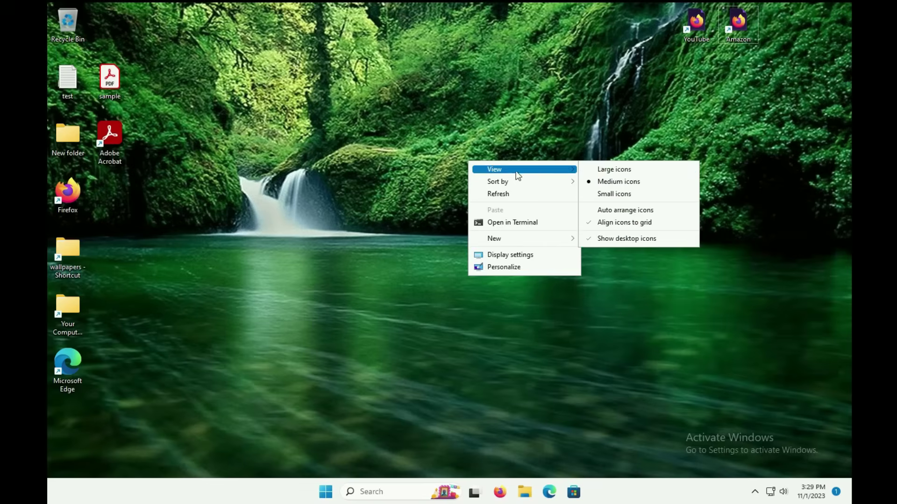
click(646, 240)
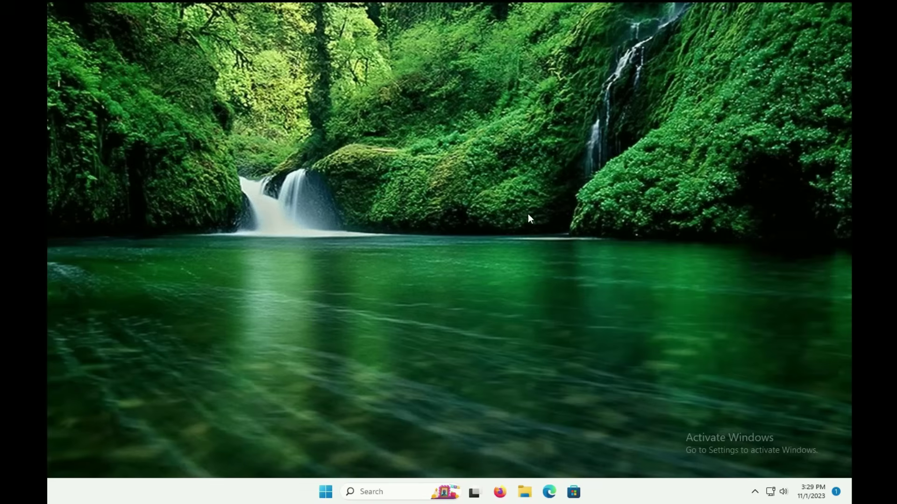
Step: Open and close the Start menu and File Explorer while the desktop icons are hidden
click(326, 492)
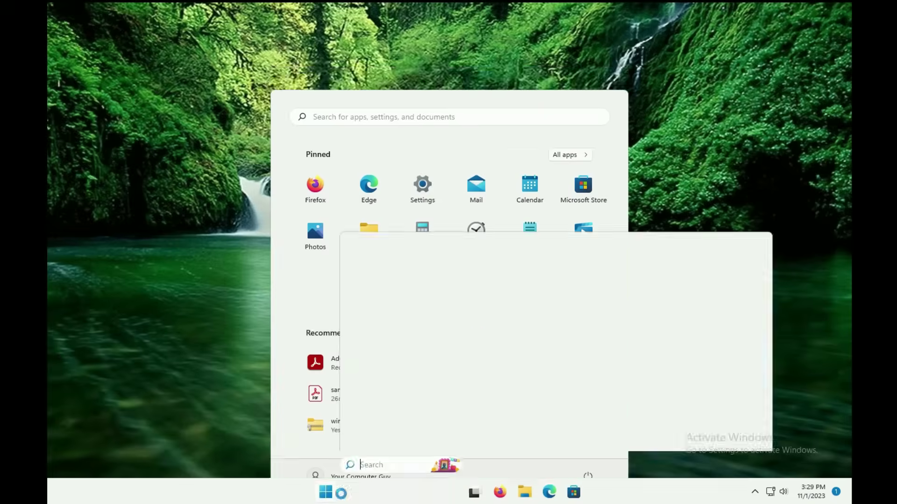
click(328, 495)
click(328, 495)
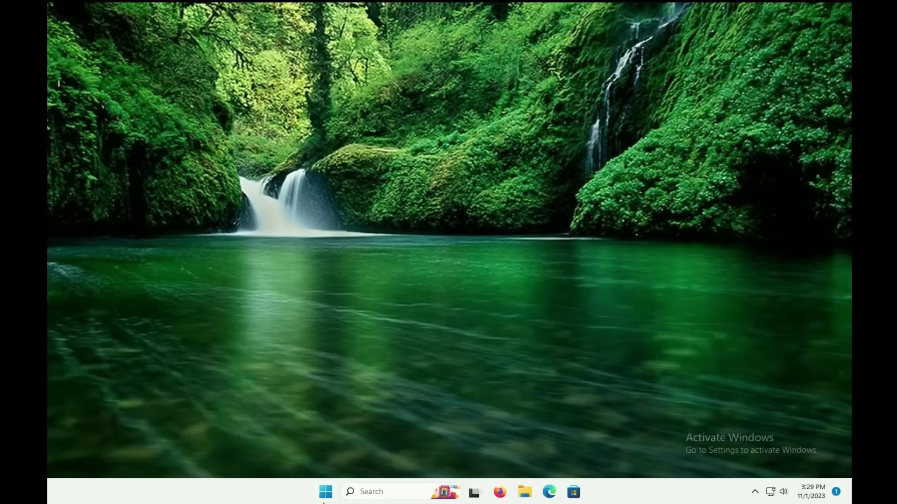
click(525, 493)
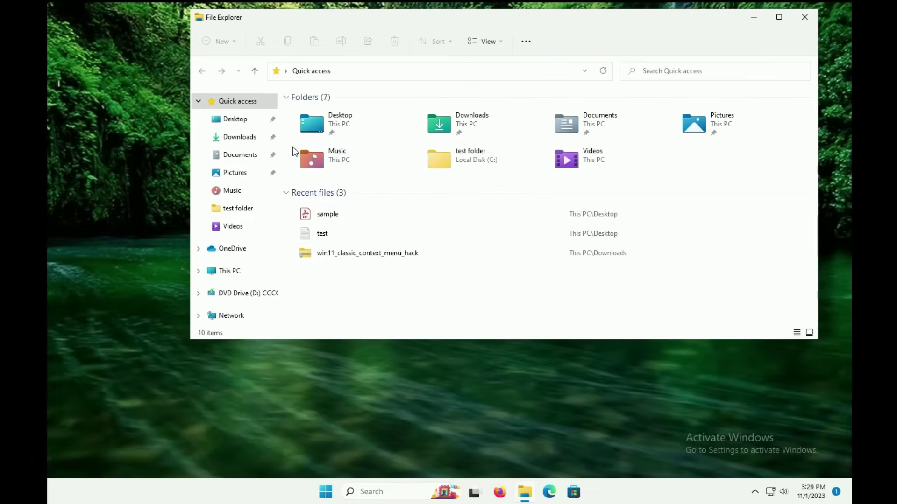
click(804, 16)
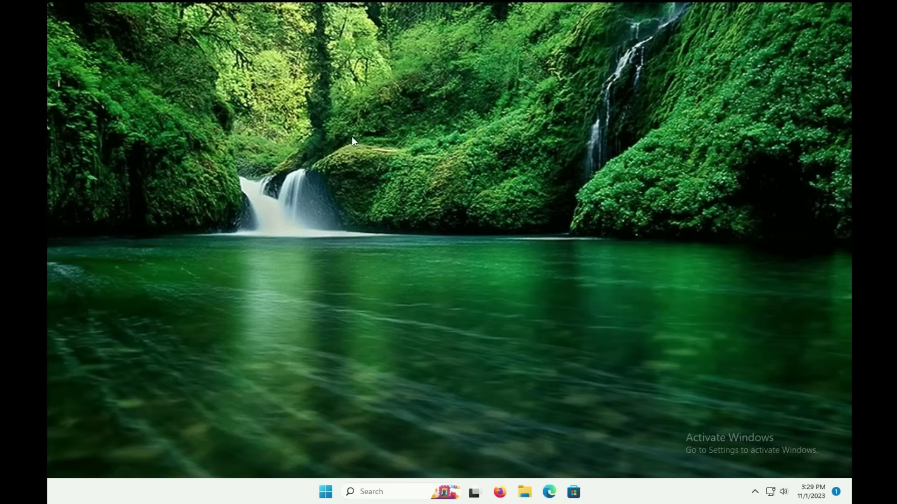
Step: Turn Show desktop icons back on to restore the icons
right_click(330, 144)
mouse_move(384, 152)
click(496, 220)
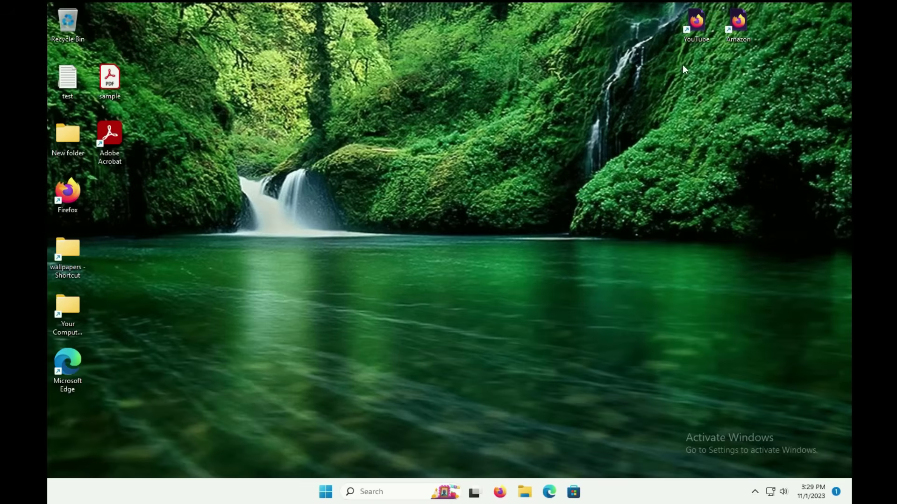
Step: Toggle the display of the desktop icons off and back on once more
right_click(492, 125)
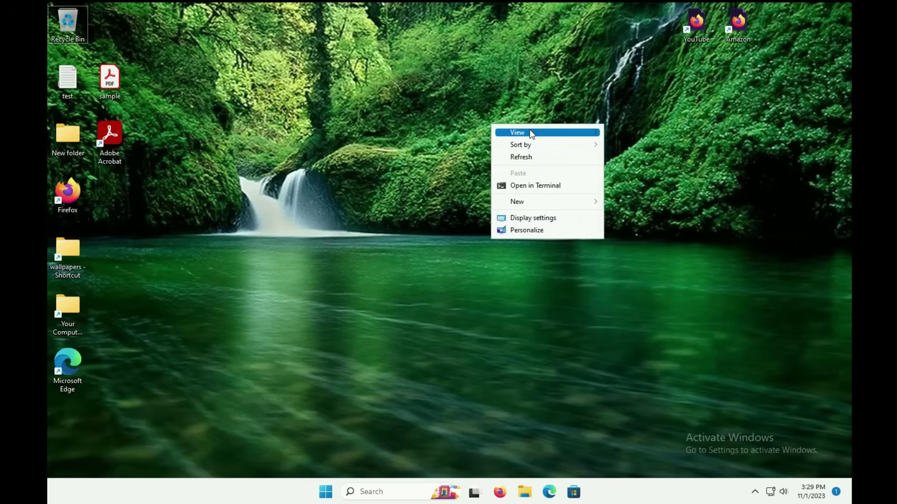
mouse_move(530, 134)
click(645, 201)
right_click(507, 123)
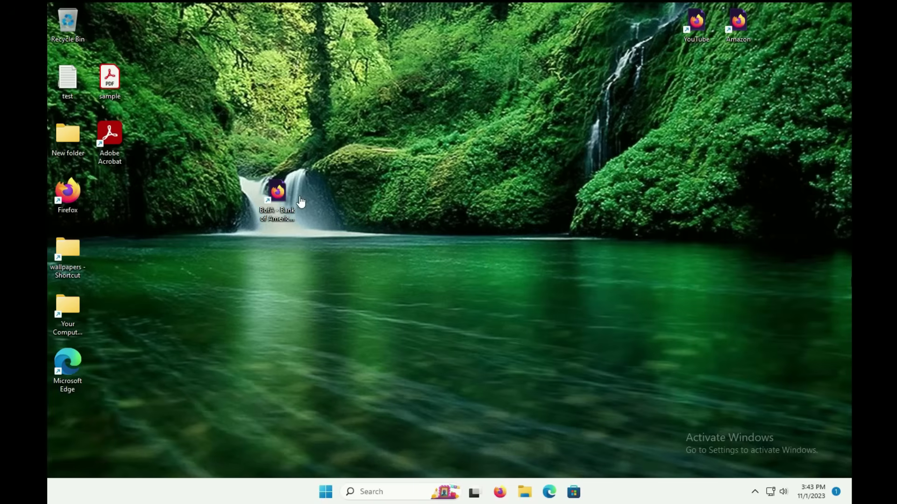
Step: Rename the Bank of America desktop shortcut to "Online banking" through its properties and move it beside the Firefox icon
click(278, 204)
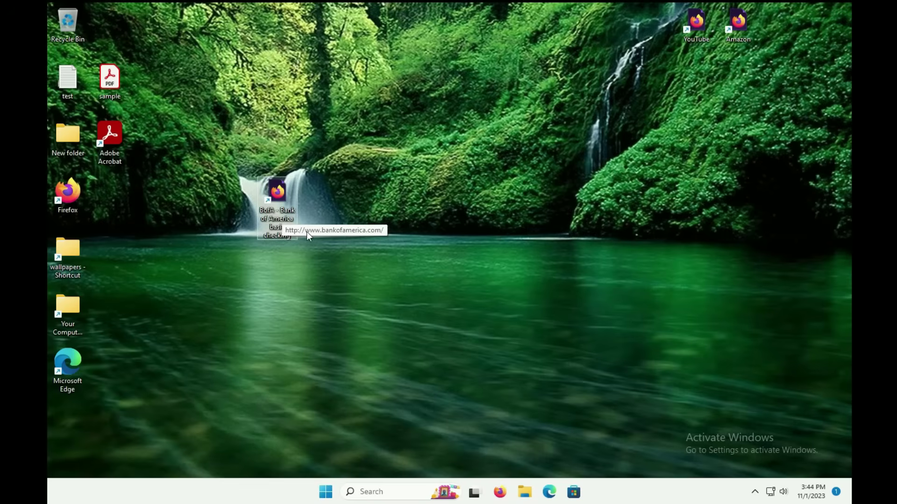
right_click(292, 238)
right_click(285, 223)
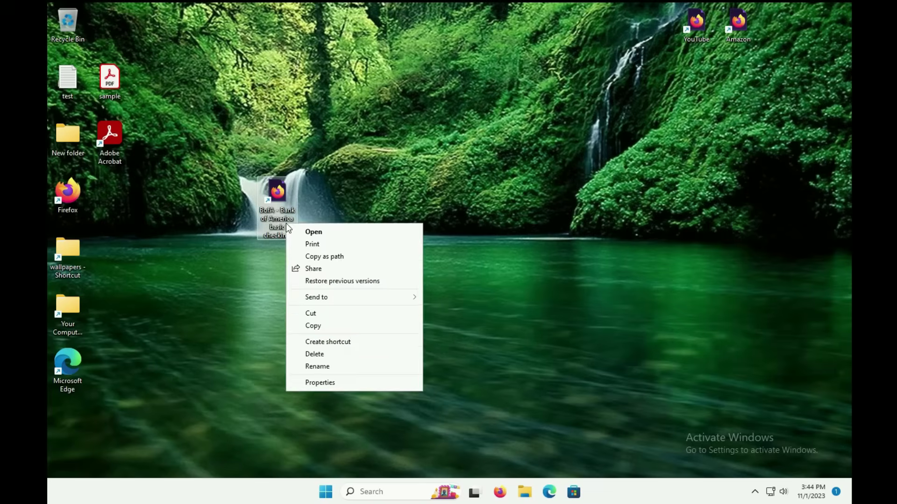
right_click(281, 194)
click(330, 354)
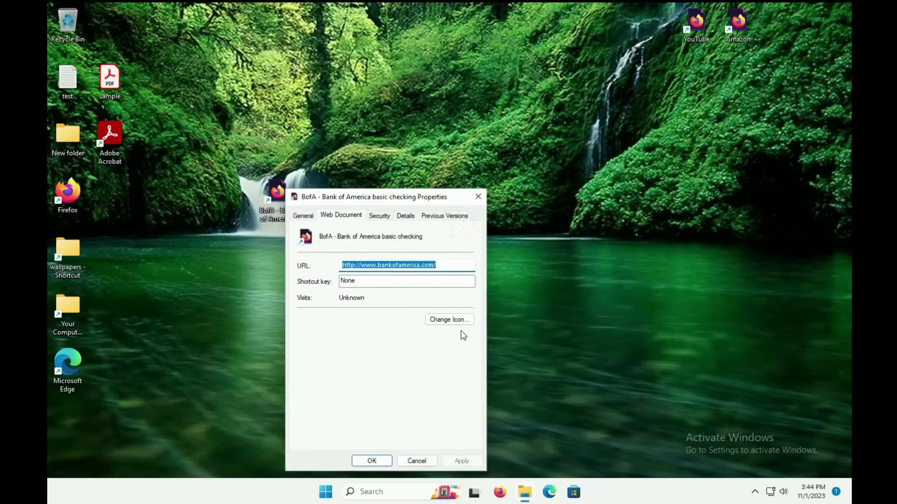
click(307, 216)
drag(346, 196, 398, 162)
drag(477, 204, 382, 202)
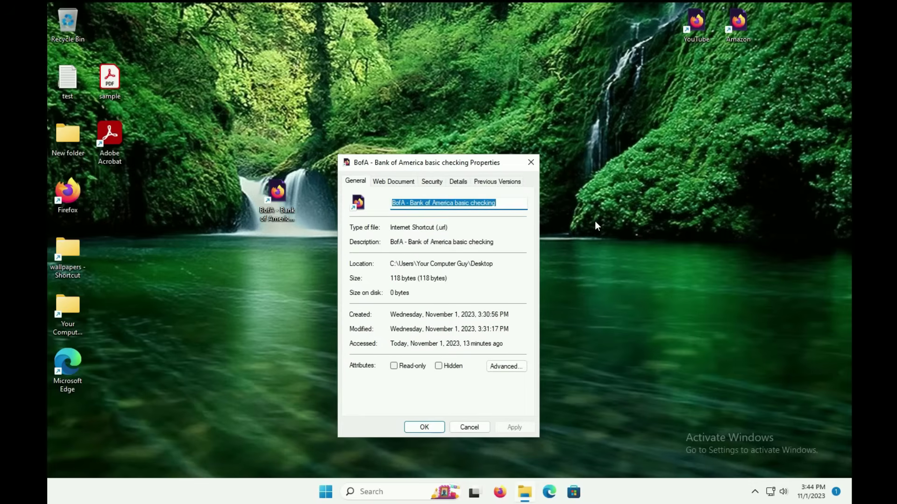
text(Online banking)
key(Return)
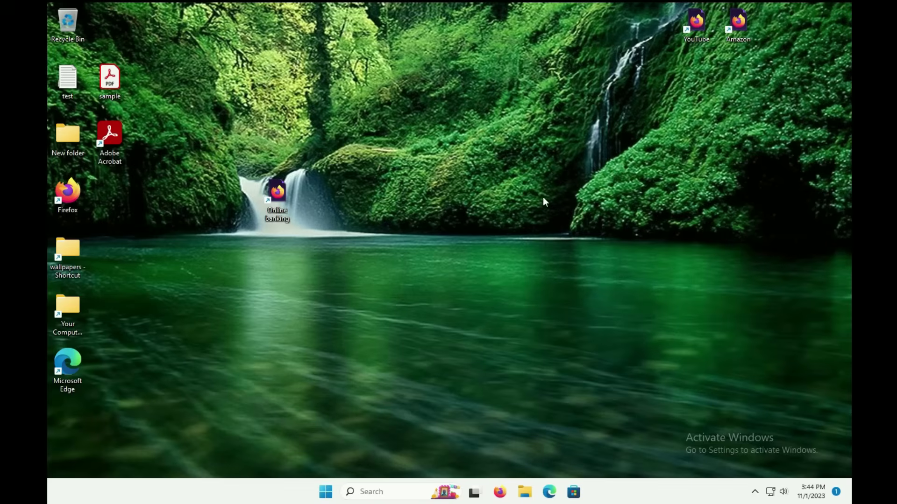
drag(283, 195, 126, 200)
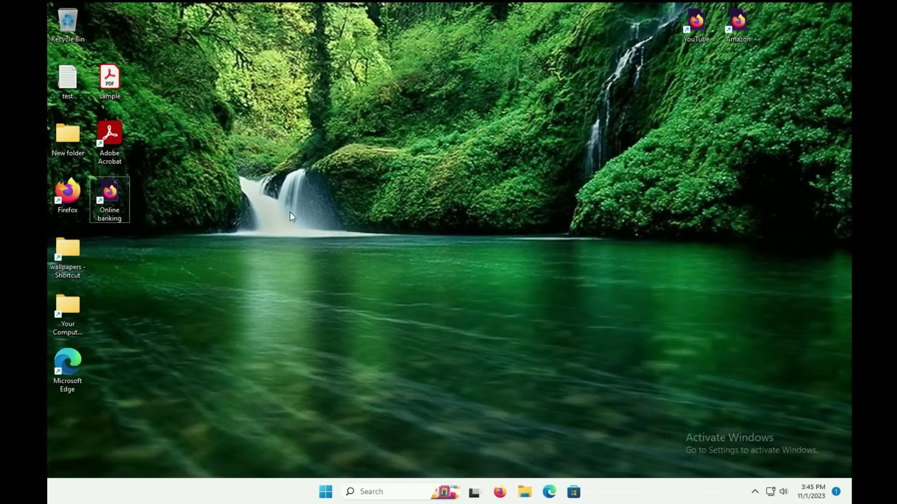
right_click(372, 184)
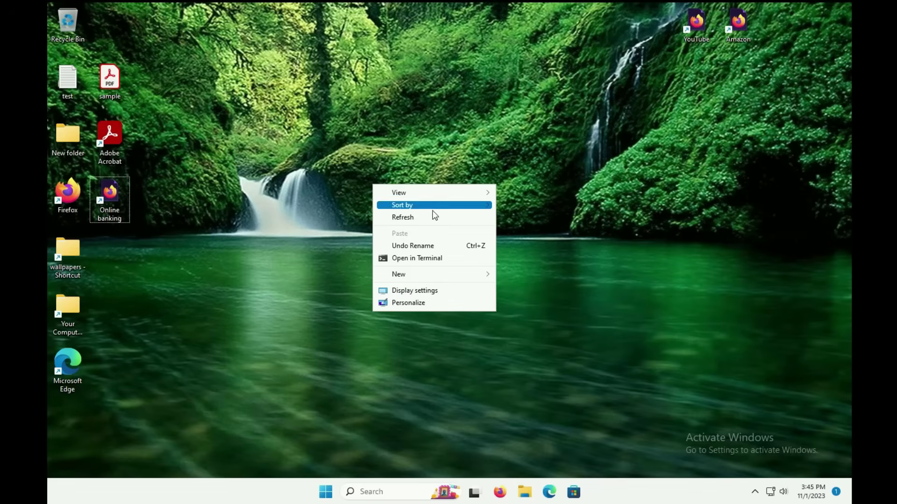
mouse_move(435, 274)
click(538, 286)
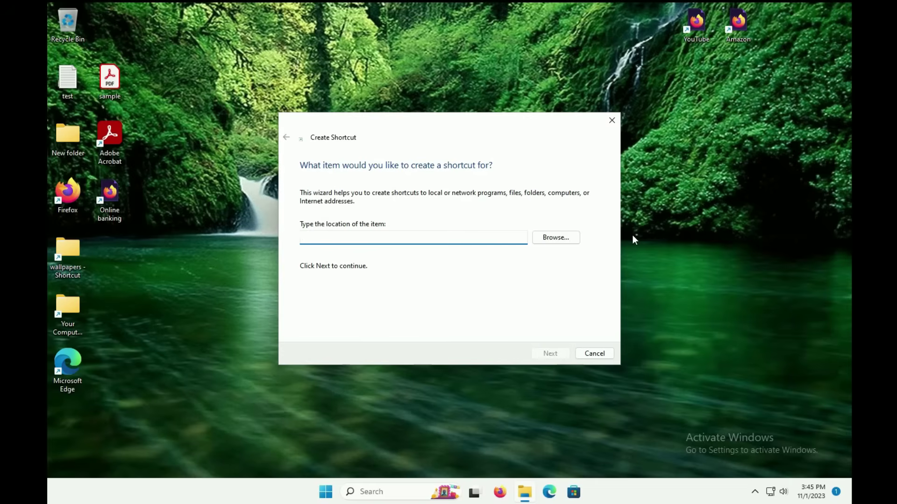
text(www.yahoo.com)
click(558, 354)
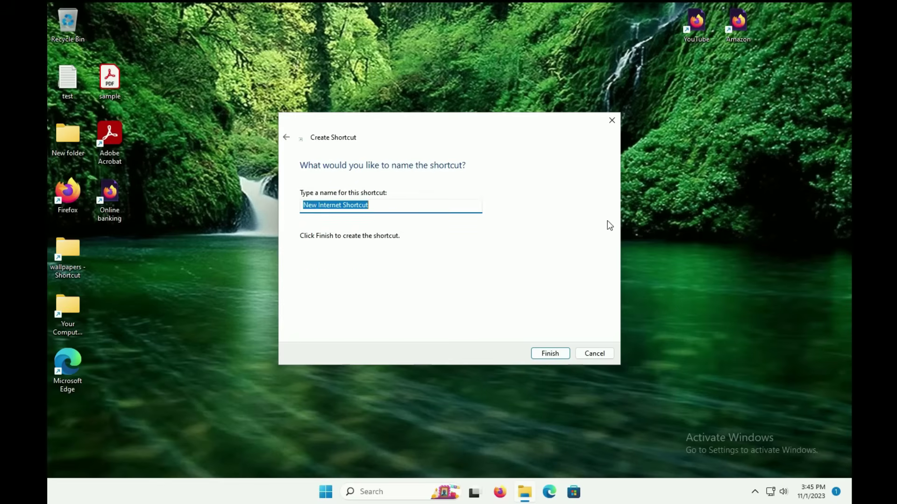
text(Yahoo)
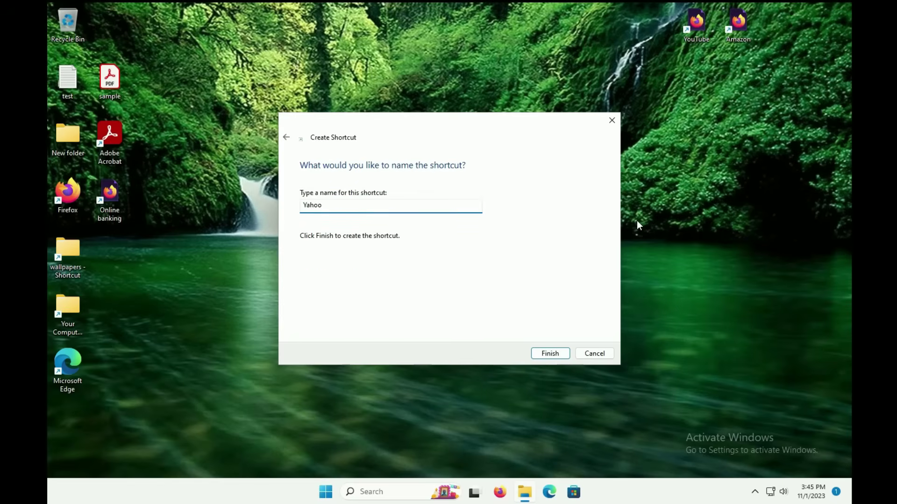
click(552, 354)
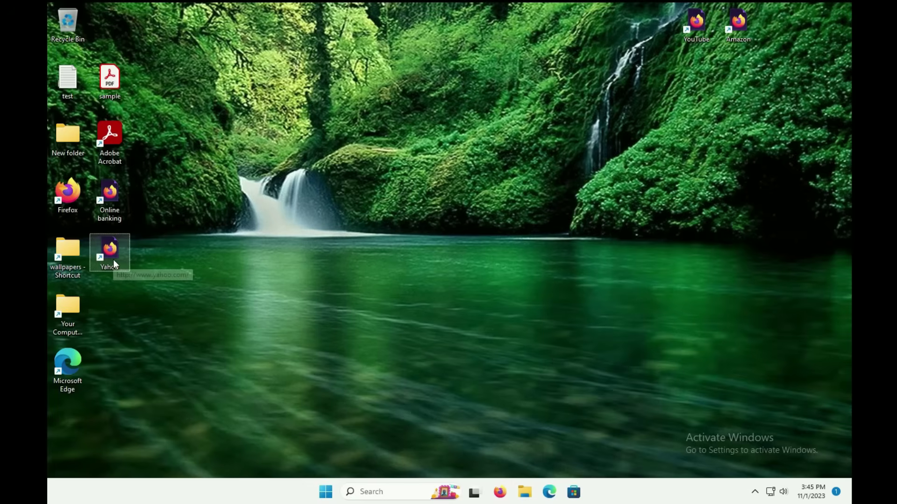
double_click(114, 239)
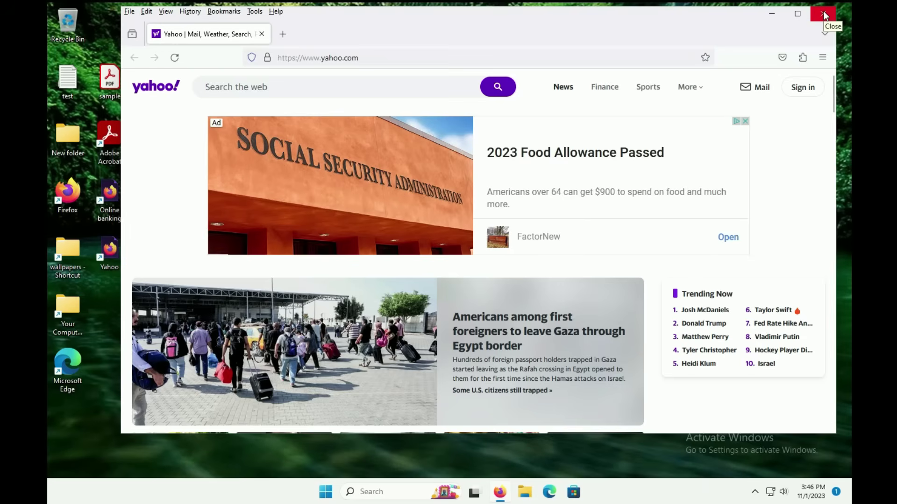
click(824, 17)
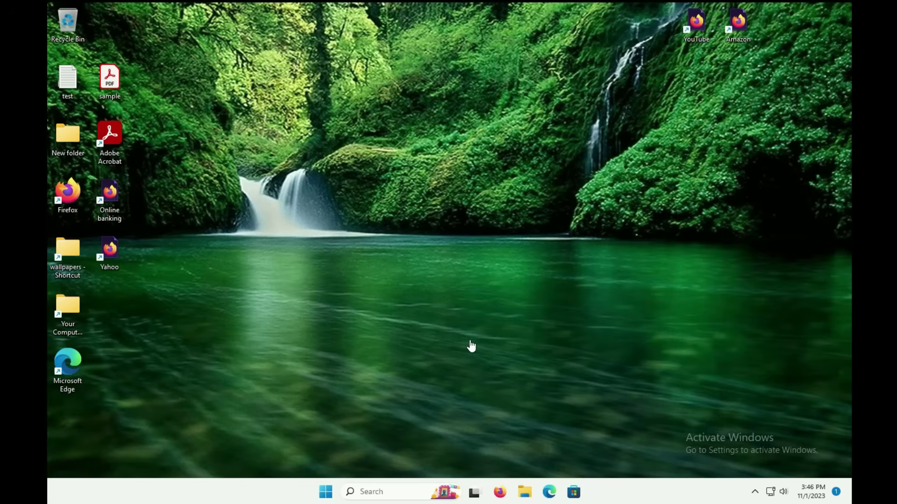
Step: Open File Explorer and remove "test folder" from Quick access
click(525, 495)
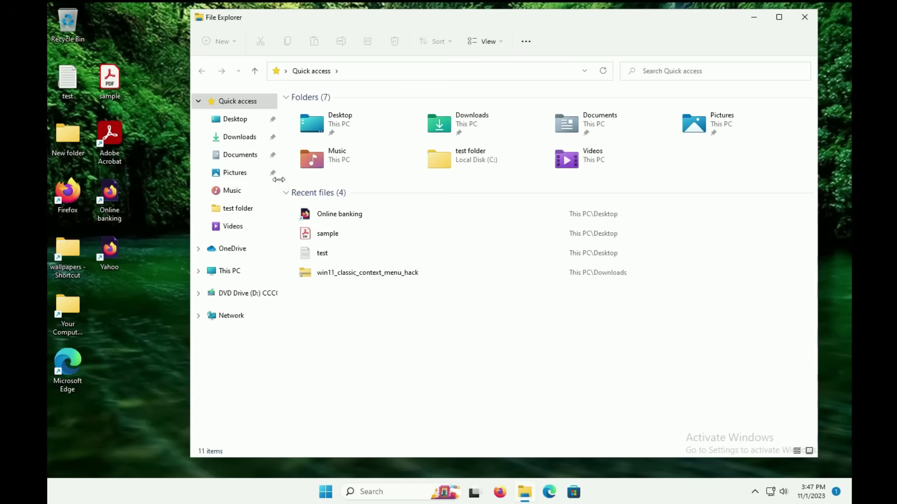
right_click(239, 209)
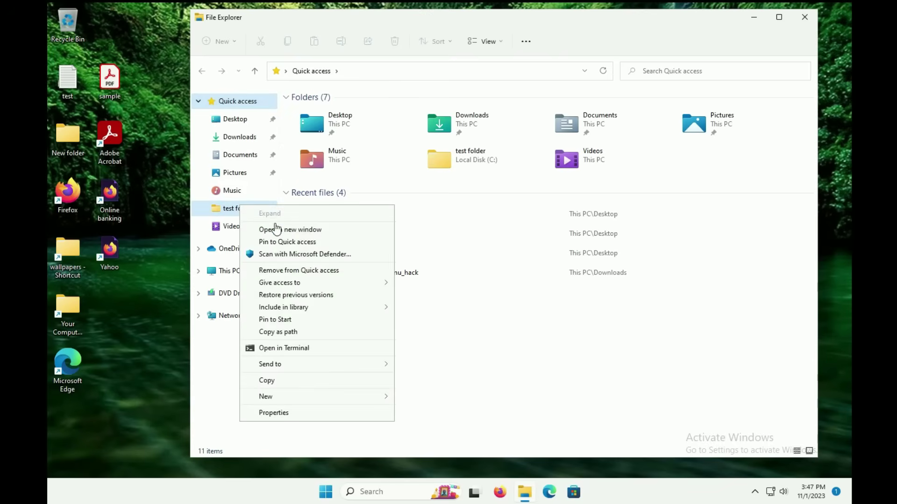
click(329, 271)
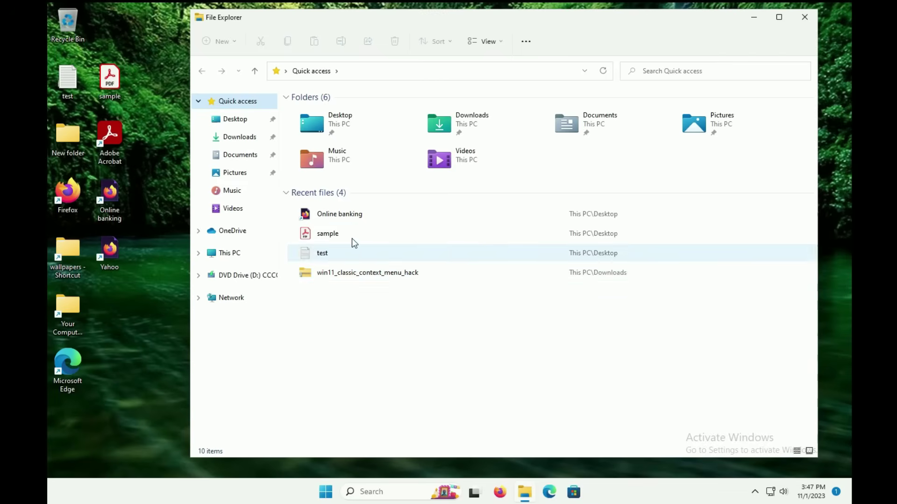
Step: Remove the sample, test and win11_classic_context_menu_hack entries from the recent files in Quick access
right_click(354, 215)
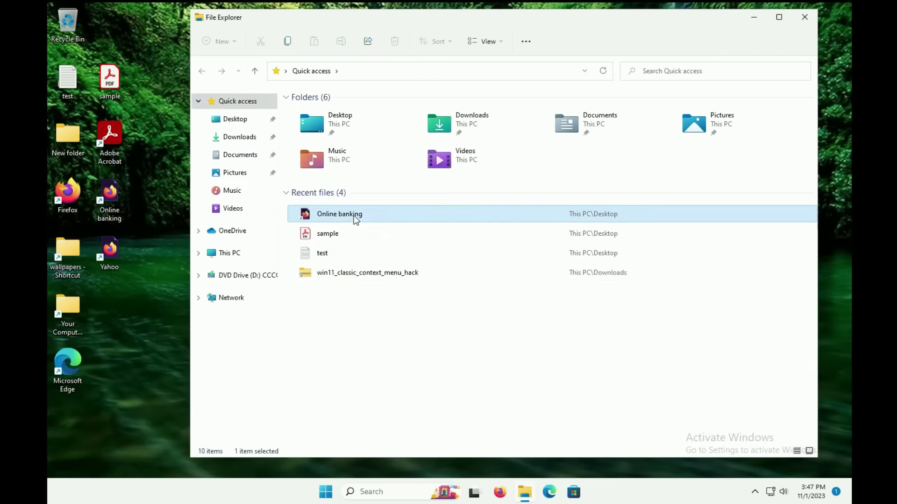
click(411, 249)
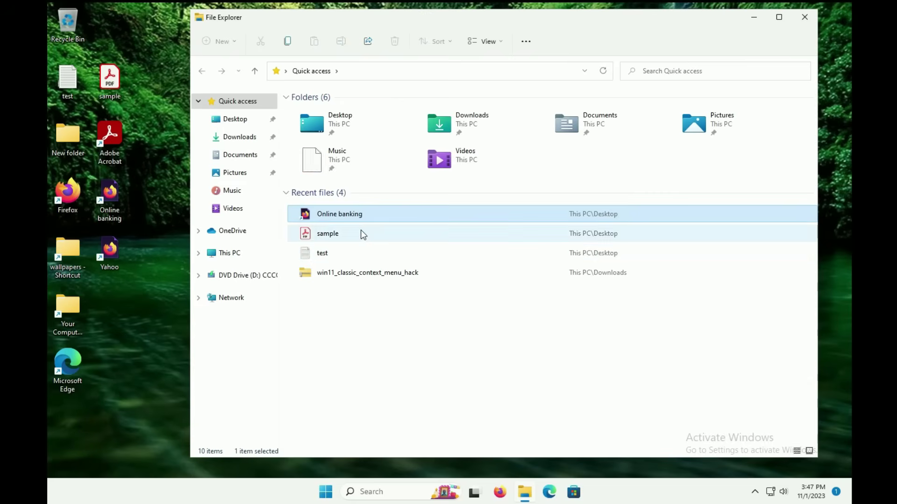
click(427, 305)
drag(426, 305, 382, 220)
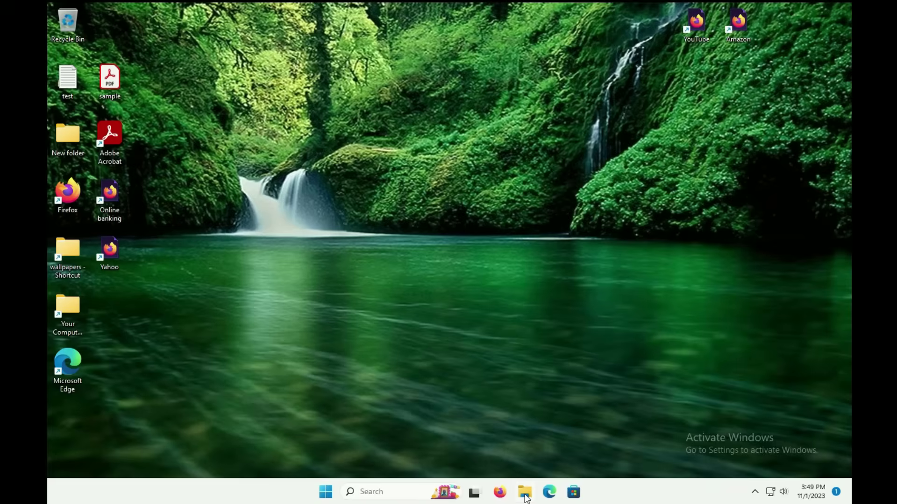
Step: Turn off "Hide extensions for known file types" in Folder Options and check the extension of the test file in the Desktop folder
click(525, 493)
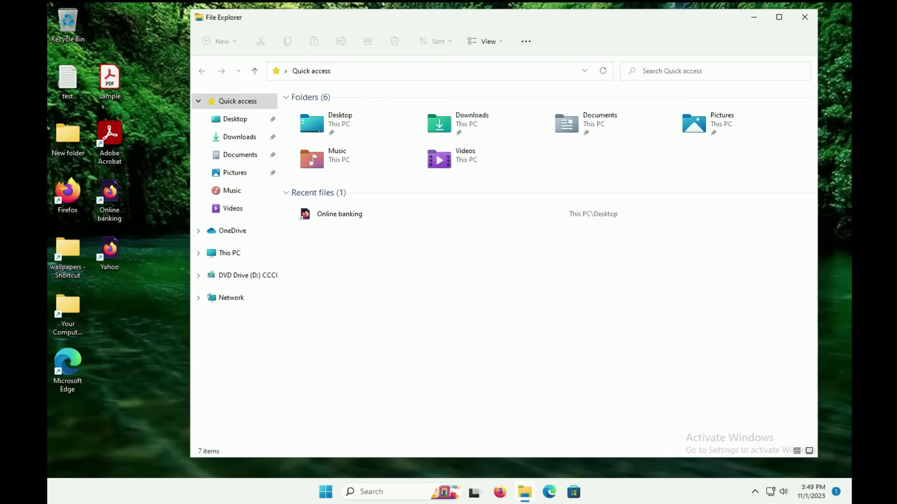
click(527, 43)
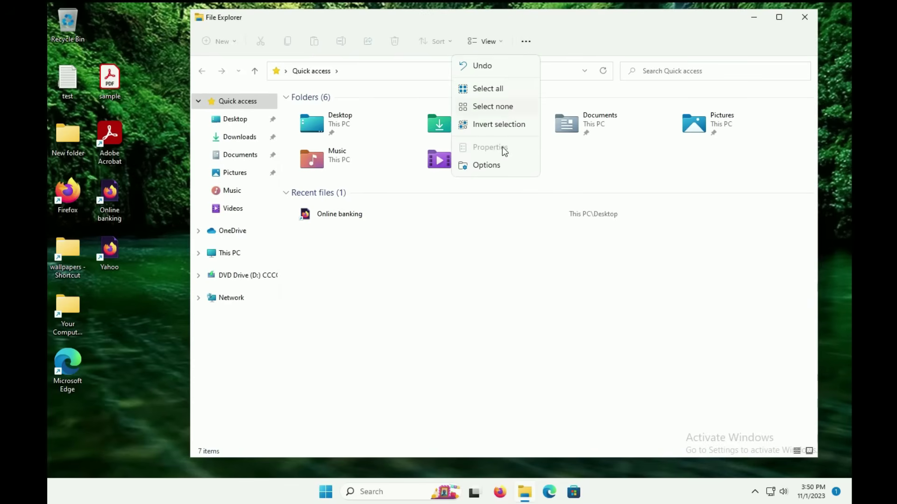
click(495, 168)
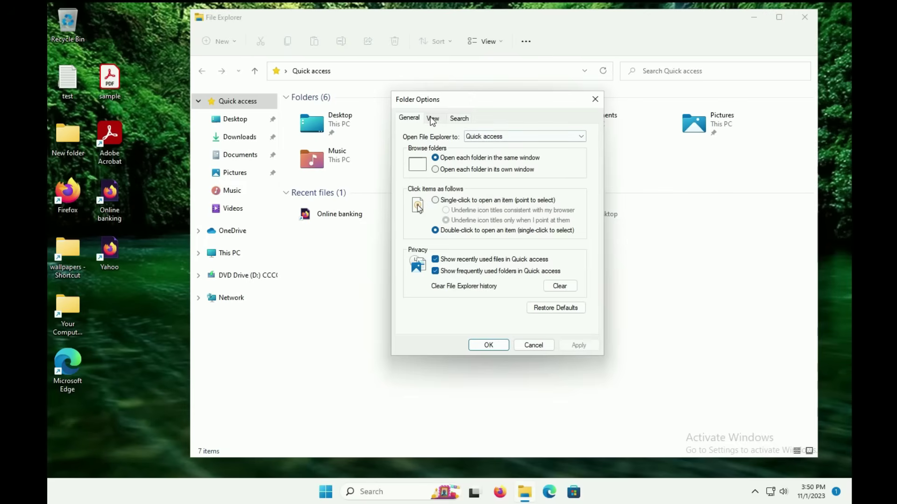
click(433, 119)
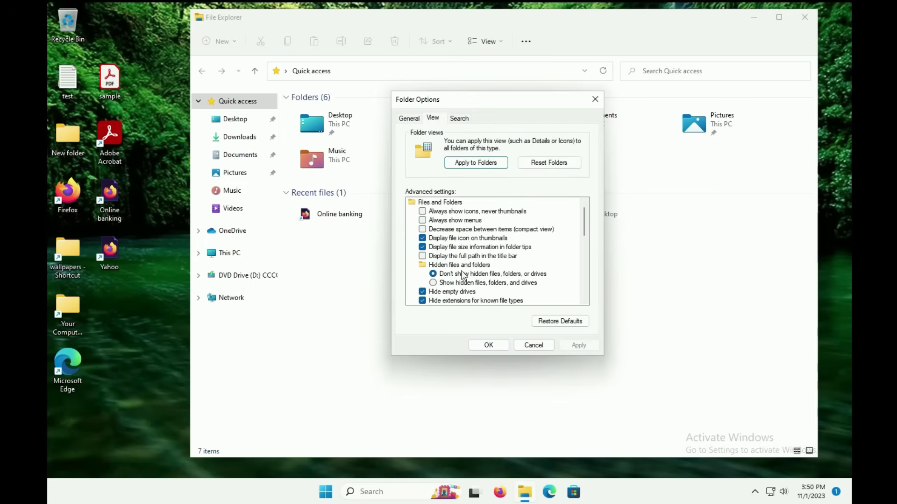
click(422, 301)
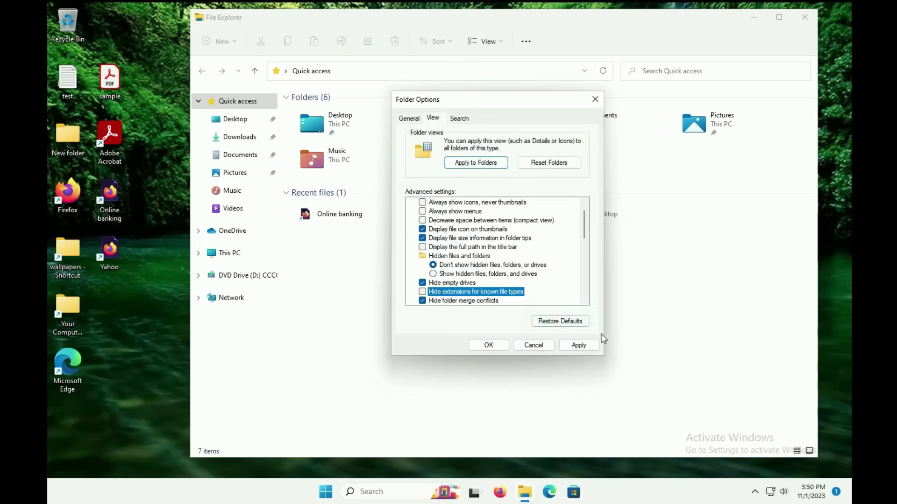
click(578, 346)
click(489, 345)
click(236, 120)
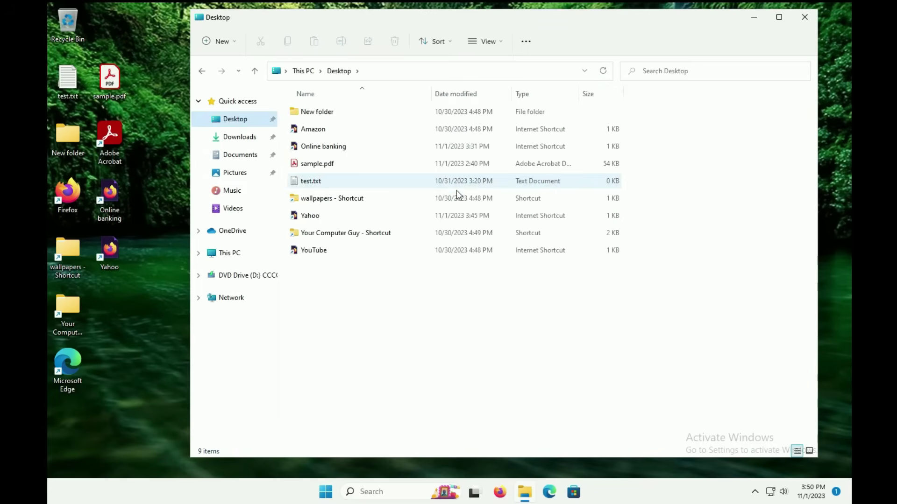
click(325, 182)
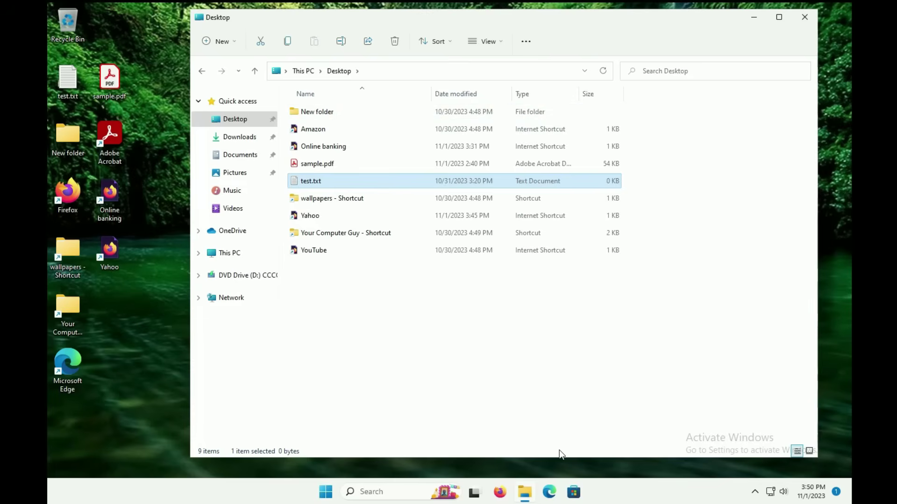
Step: With the Desktop folder open, select "Show hidden files, folders, and drives" in Folder Options and apply it
click(526, 498)
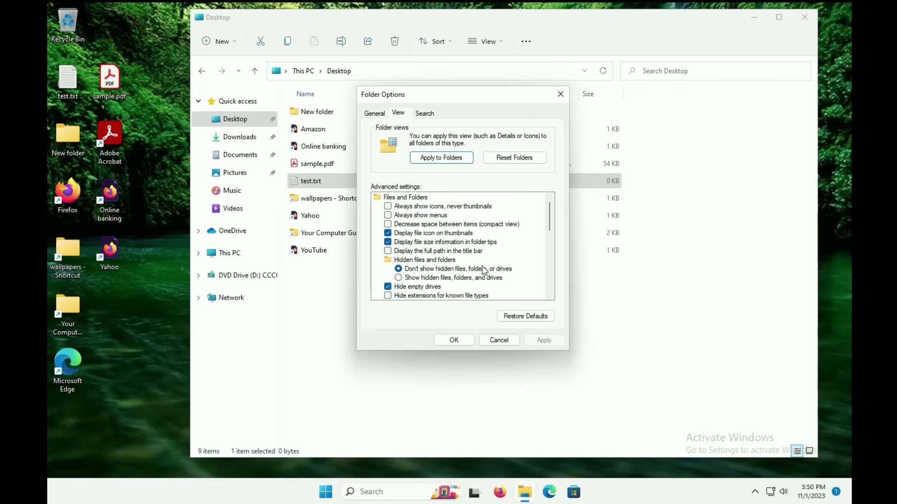
scroll(483, 270, down, 1)
click(400, 252)
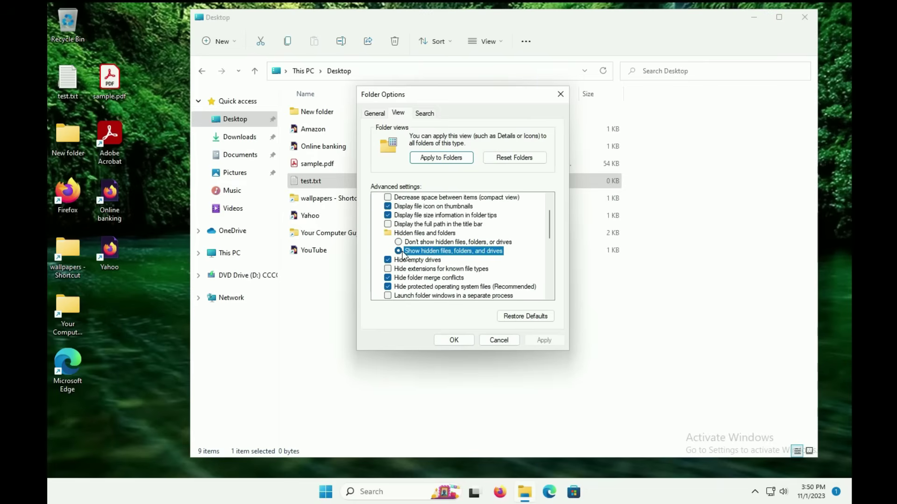
click(543, 340)
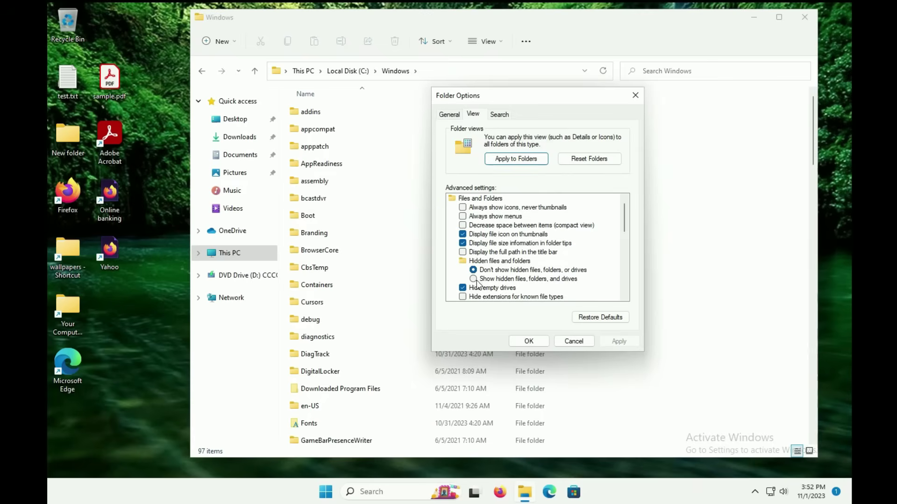
Step: Enable "Show hidden files, folders, and drives" in the Folder Options opened from the Windows folder
click(473, 279)
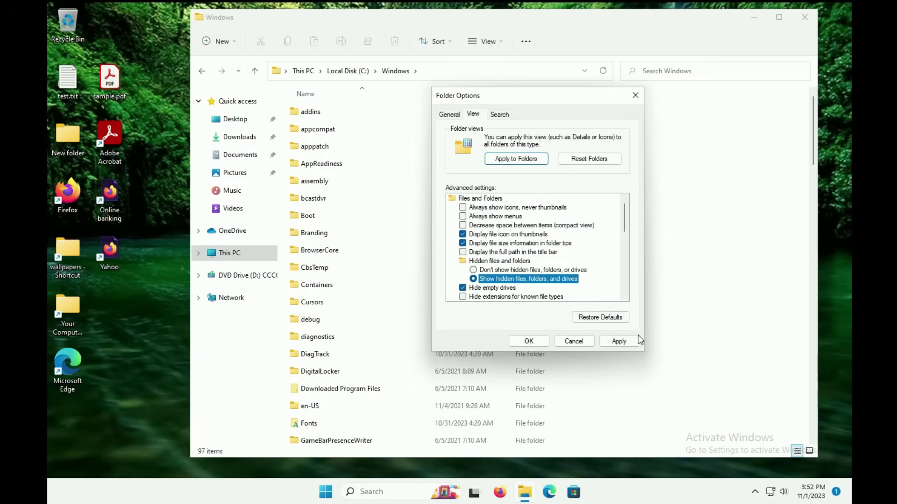
click(621, 341)
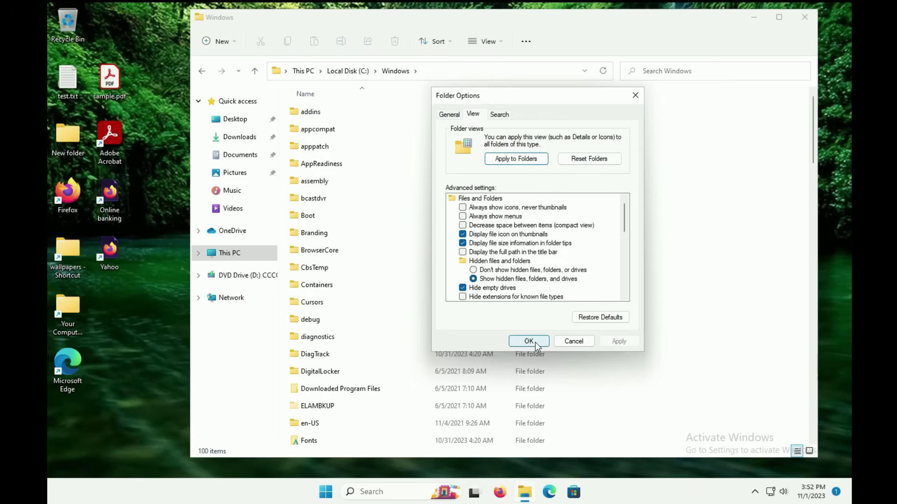
click(540, 343)
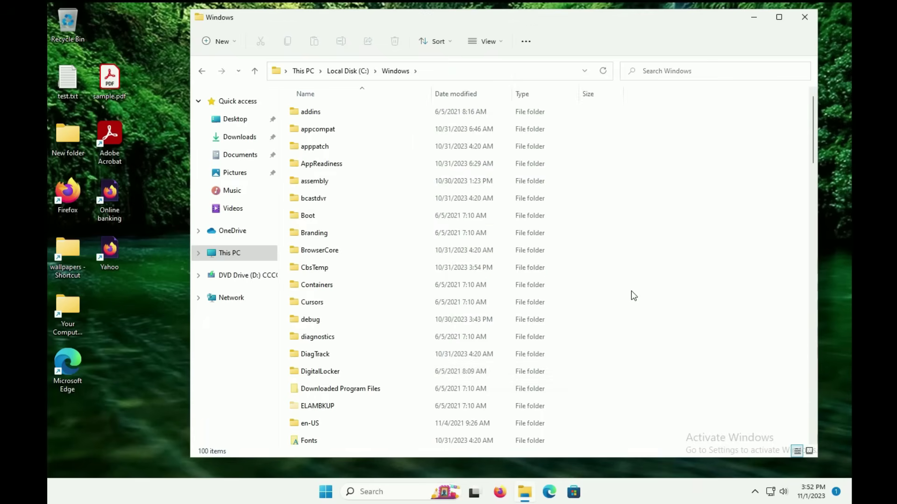
Step: Reopen the Windows folder on Local Disk (C:) and review the Search, General and View settings in Folder Options
click(351, 71)
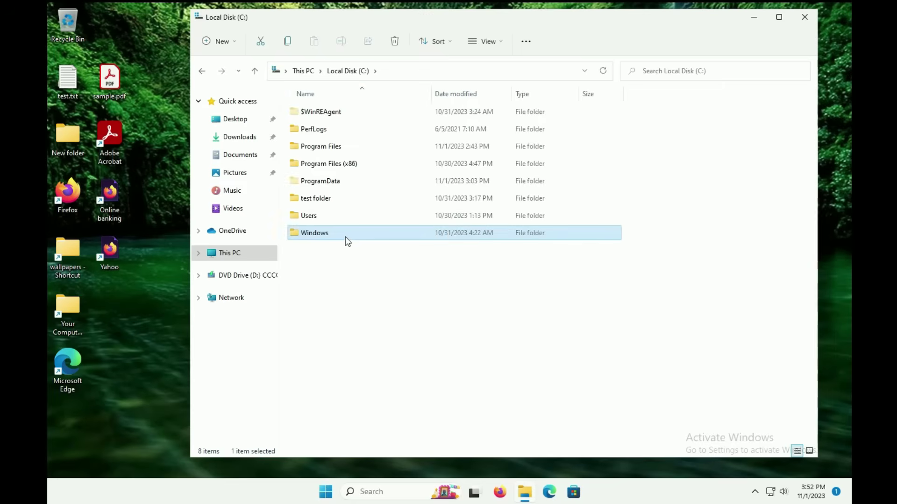
double_click(312, 233)
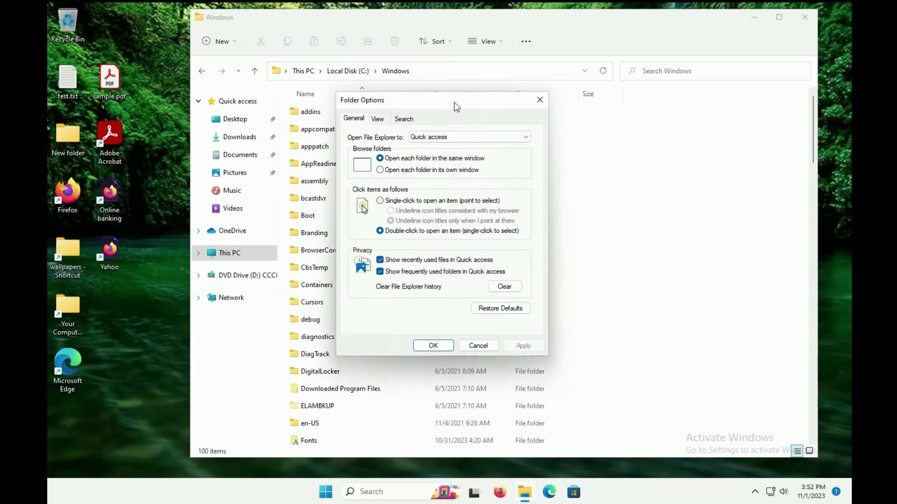
drag(454, 102, 482, 108)
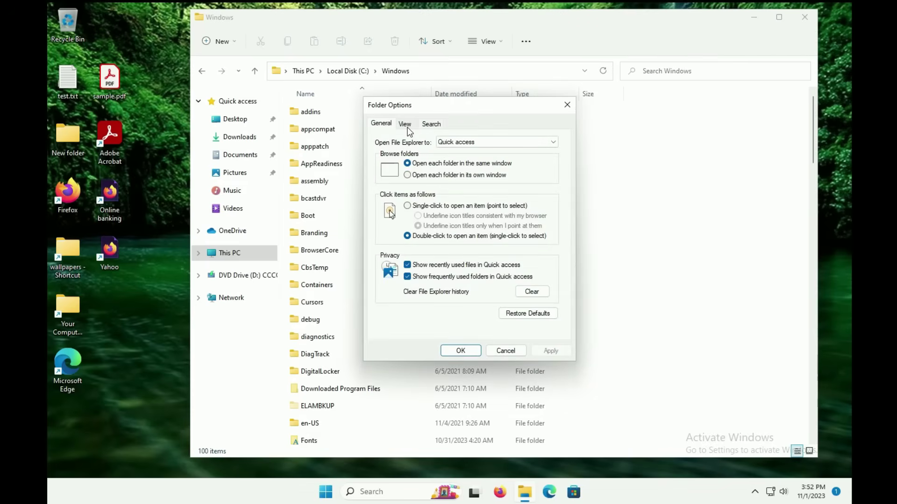
click(426, 125)
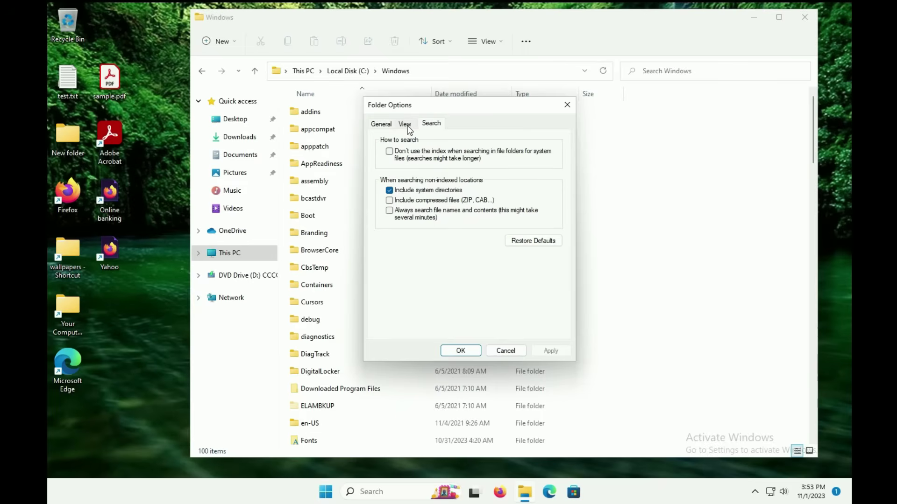
click(404, 124)
click(381, 125)
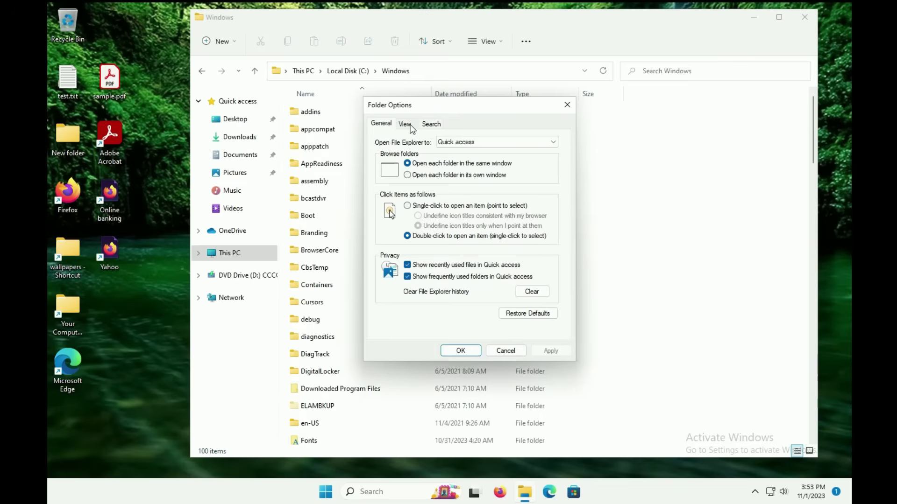
click(405, 124)
scroll(559, 281, down, 6)
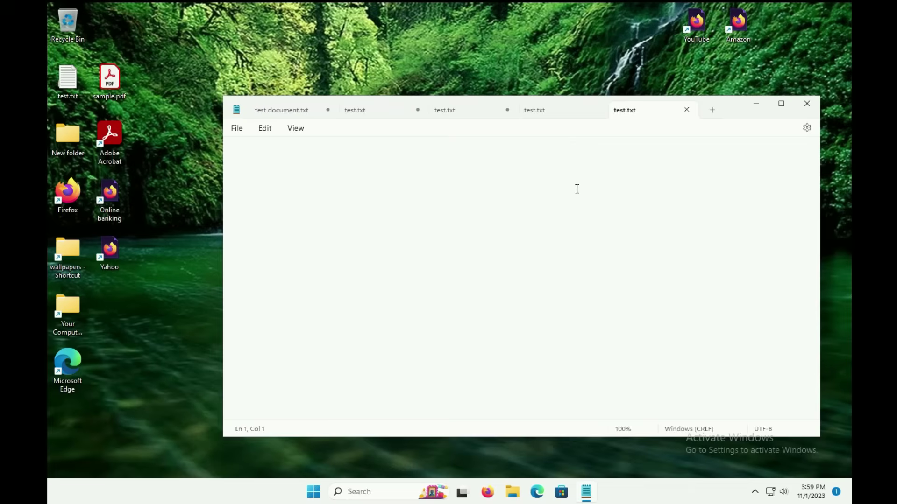
Step: Look through the documents open in the Notepad tabs, including test document.txt and the test.txt files, and close Notepad
click(275, 113)
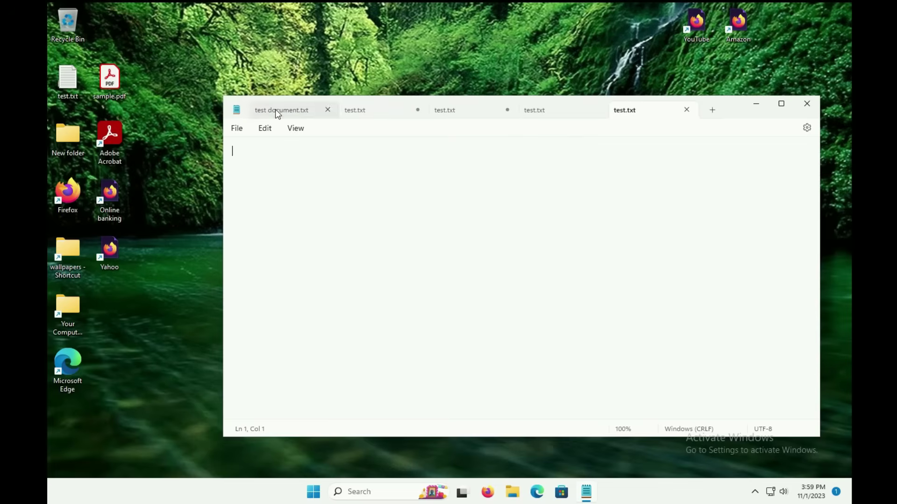
click(365, 110)
click(444, 112)
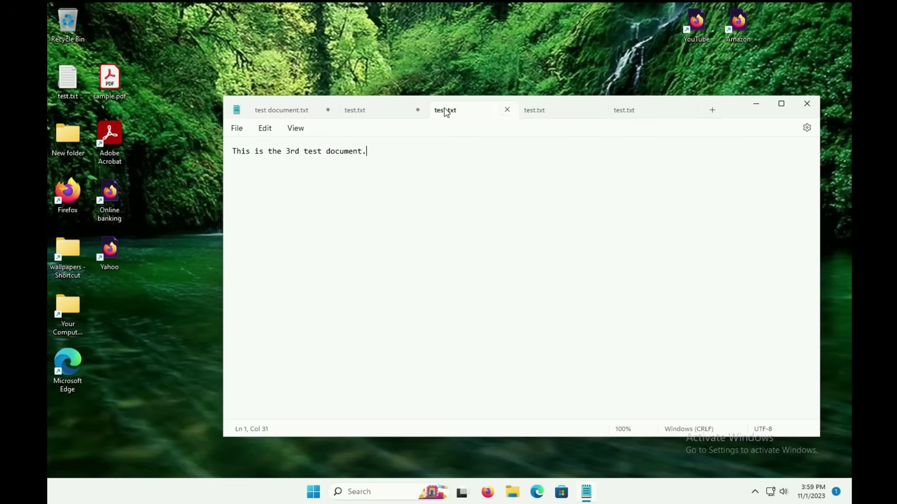
click(547, 111)
click(647, 112)
click(319, 113)
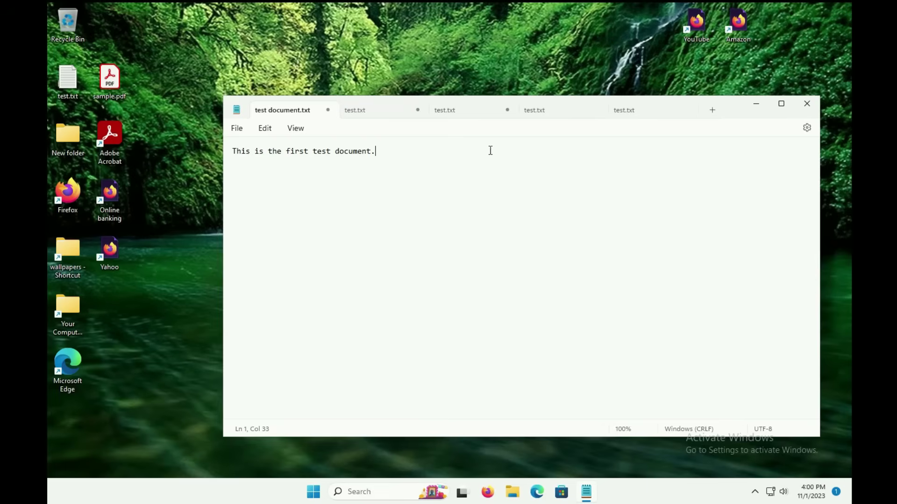
click(459, 112)
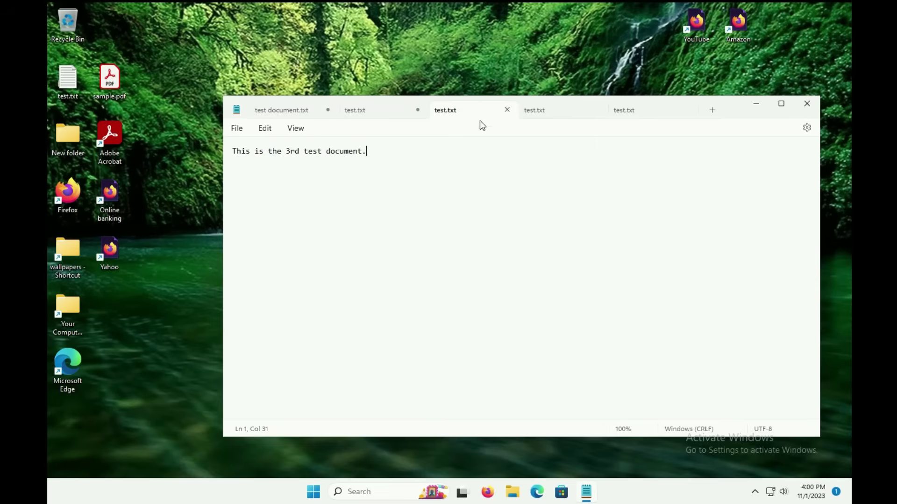
click(807, 104)
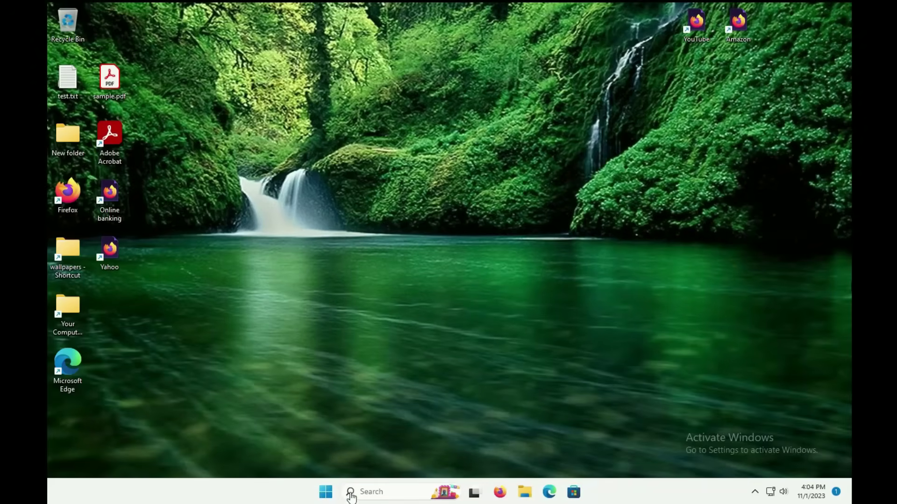
Step: Search for "registry" in Windows, open Registry Editor to view its key tree, and close it
click(373, 490)
text(registry)
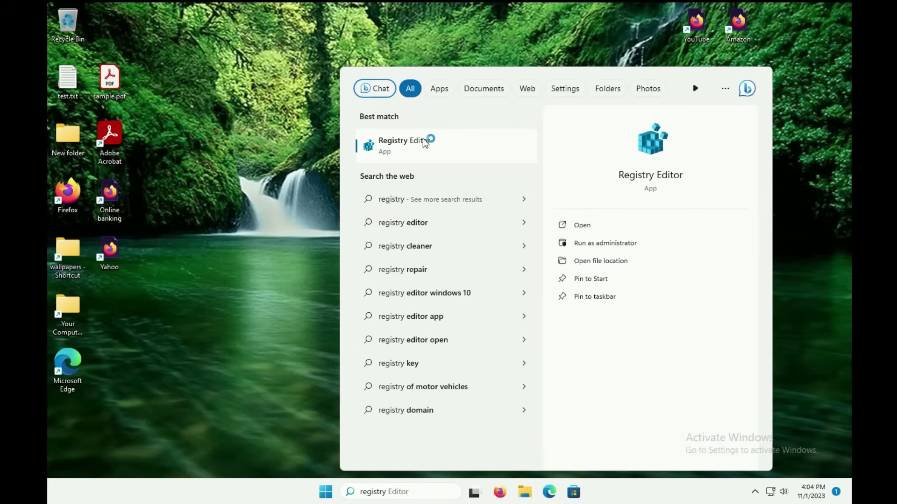
click(423, 140)
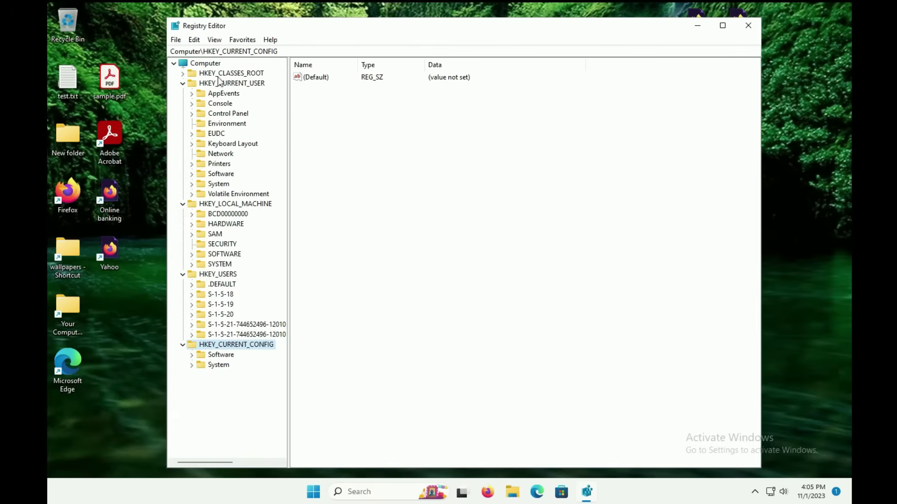
click(749, 26)
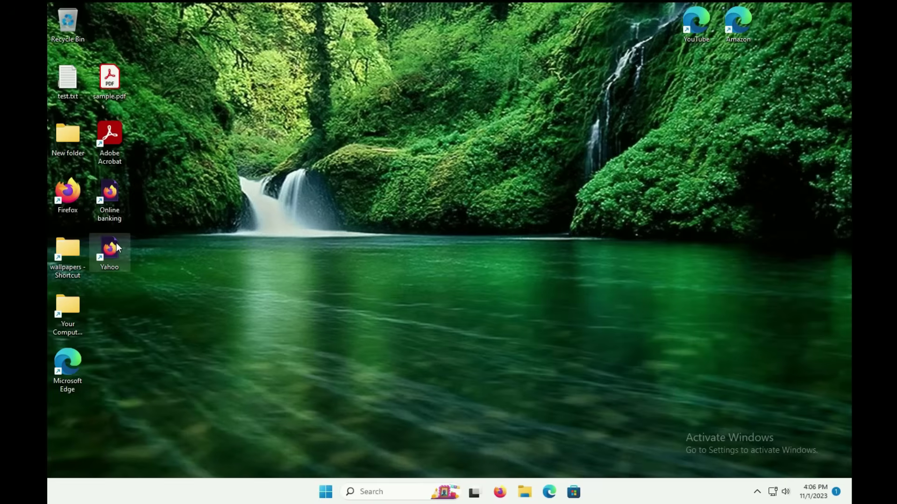
Step: Show the full classic context menu of the Yahoo desktop shortcut through its extra options, and dismiss it
right_click(116, 243)
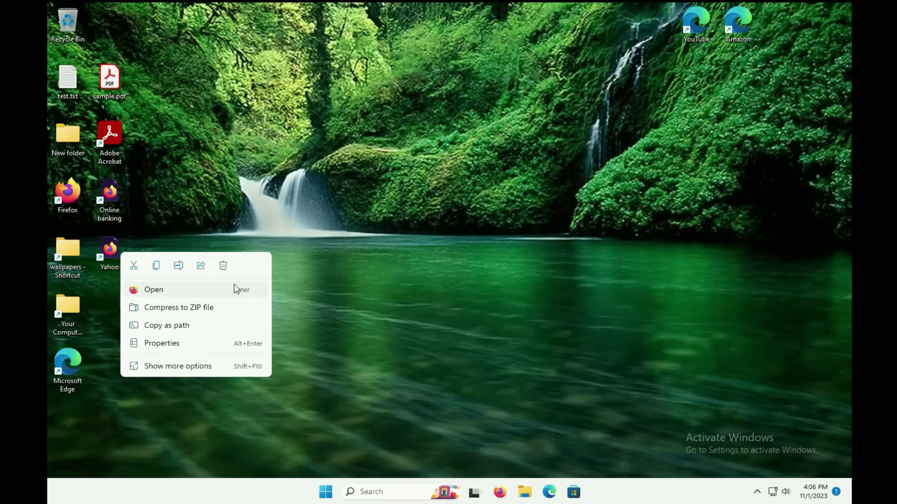
click(189, 366)
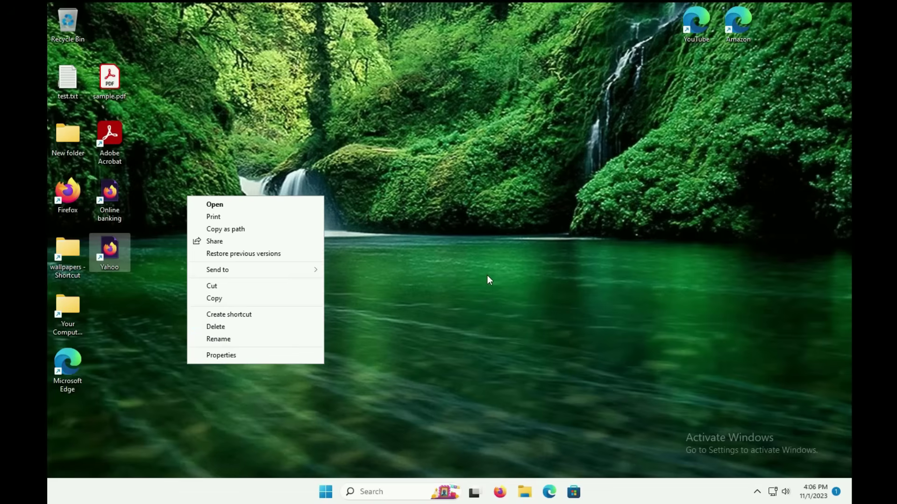
click(473, 266)
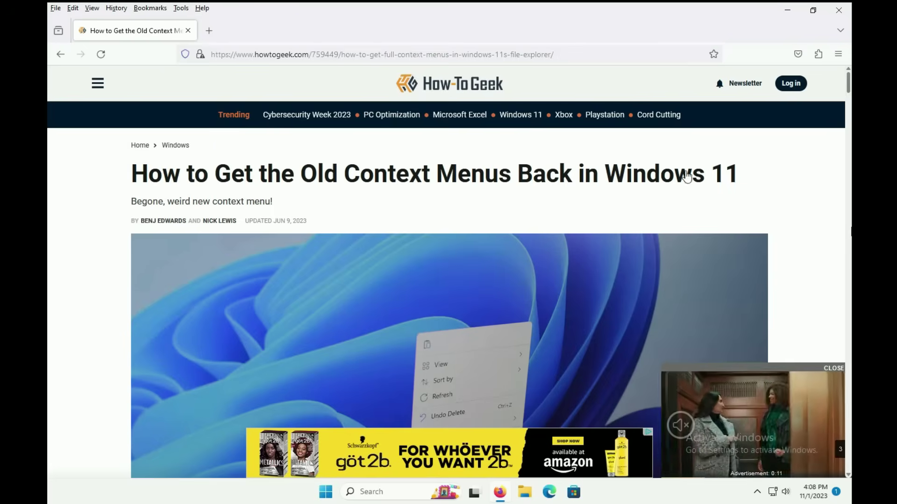
Step: Download the Windows 11 Classic Context Menu Hack from the How-To Geek article open in Firefox
scroll(792, 213, down, 10)
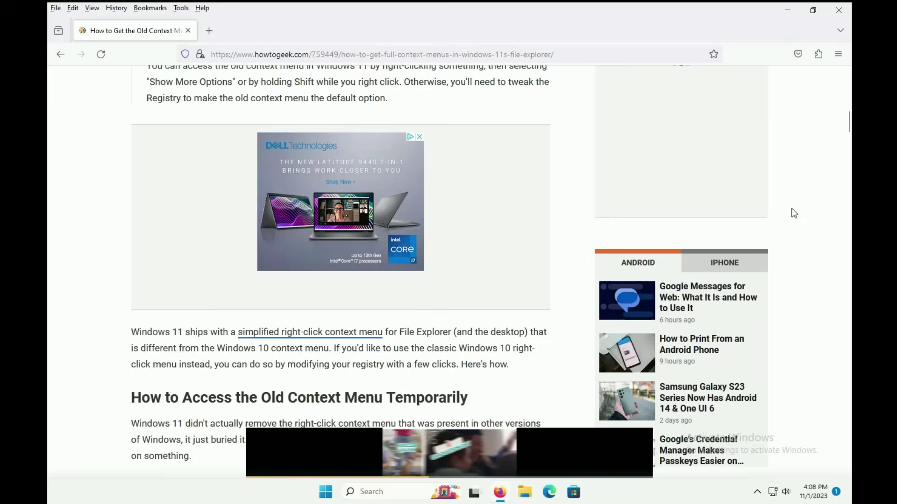
scroll(794, 213, down, 15)
scroll(841, 222, down, 10)
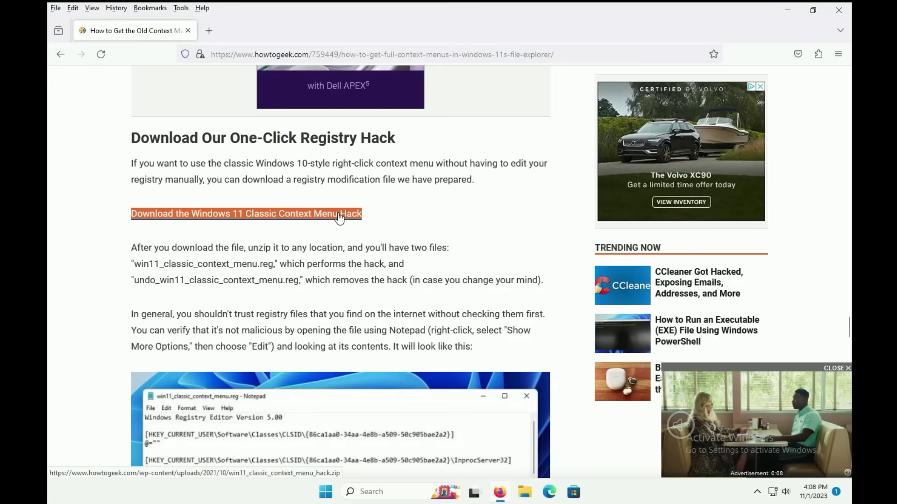
click(339, 217)
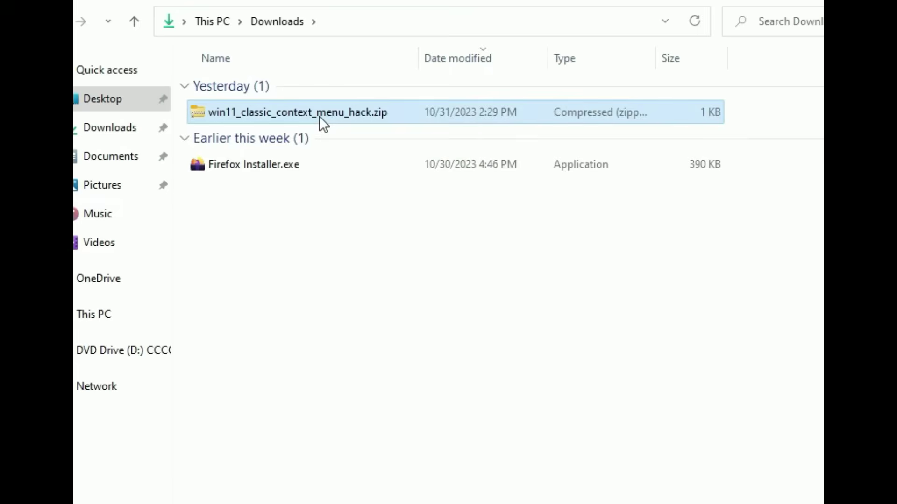
Step: Extract win11_classic_context_menu_hack.zip in the Downloads folder to the suggested destination
right_click(370, 131)
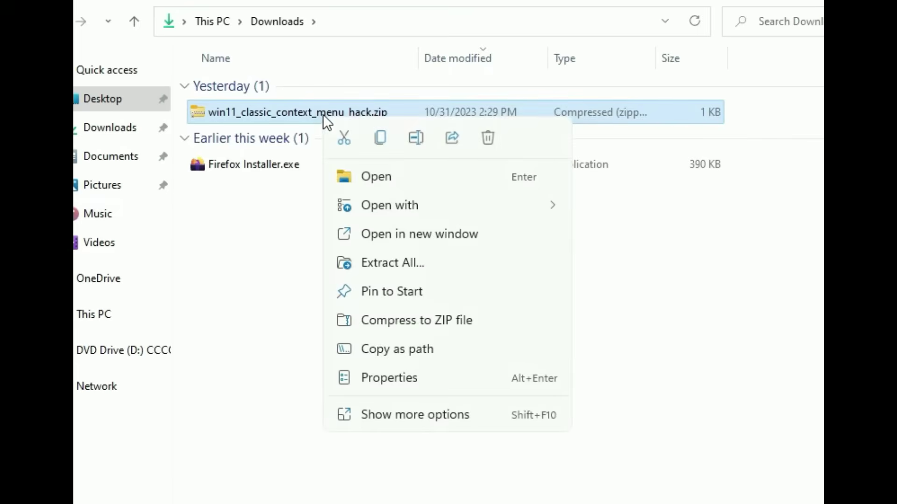
click(399, 264)
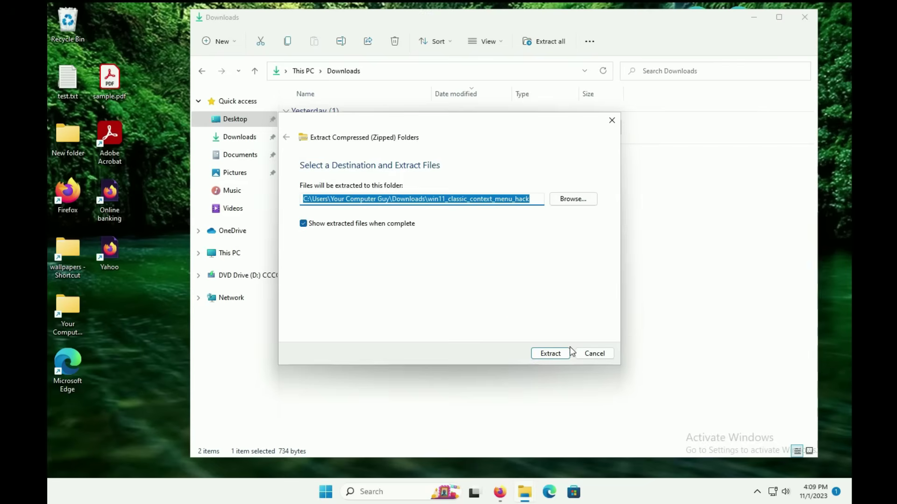
click(549, 353)
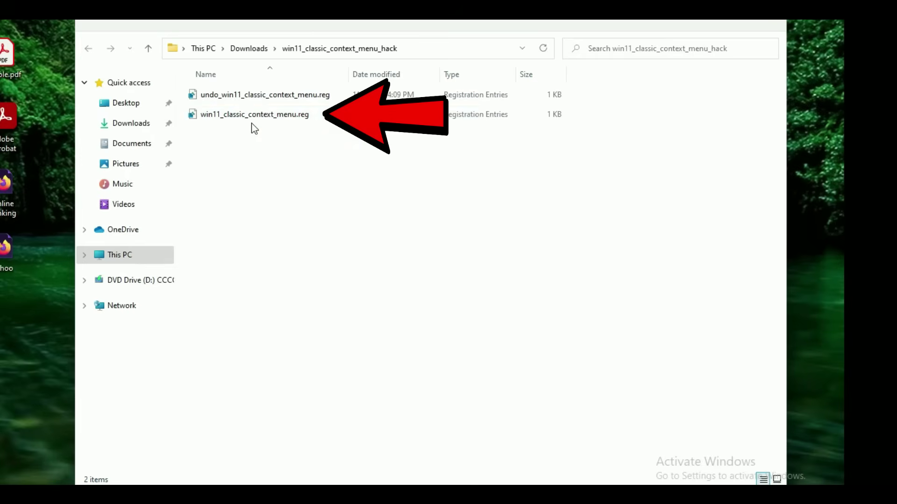
Step: Run win11_classic_context_menu.reg from the extracted folder and approve adding its entries to the registry
click(326, 135)
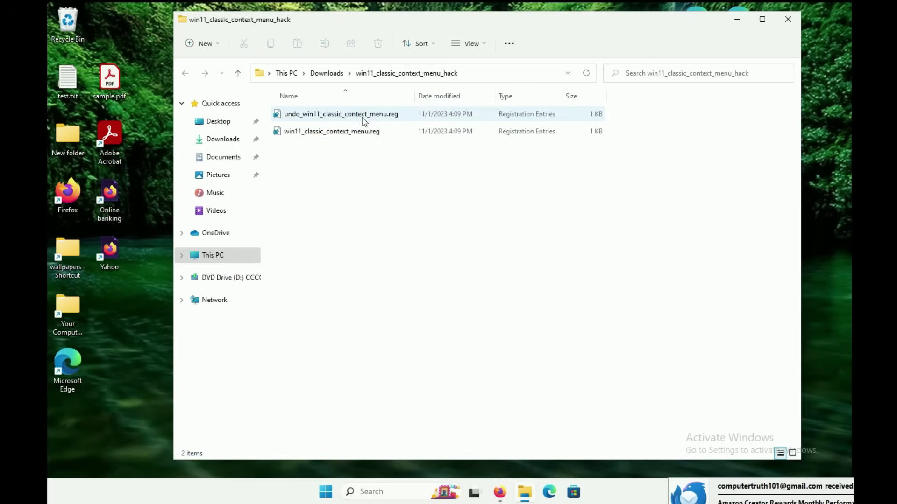
click(364, 116)
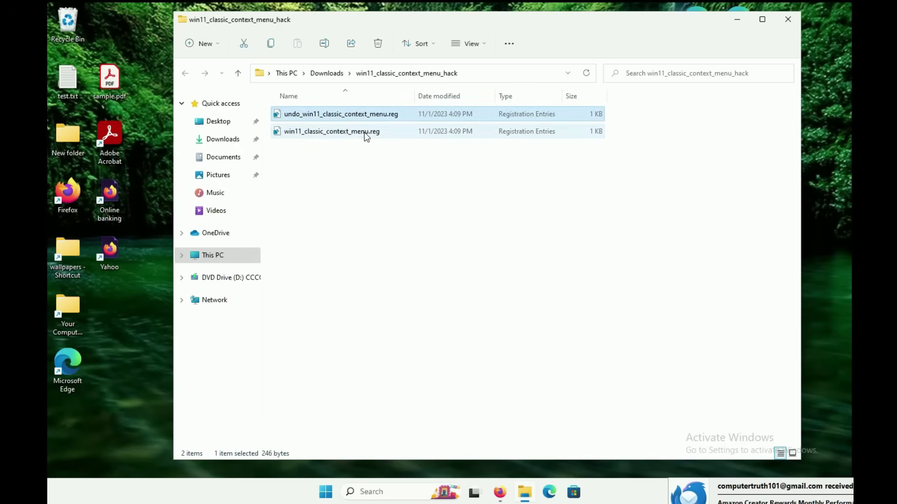
click(366, 133)
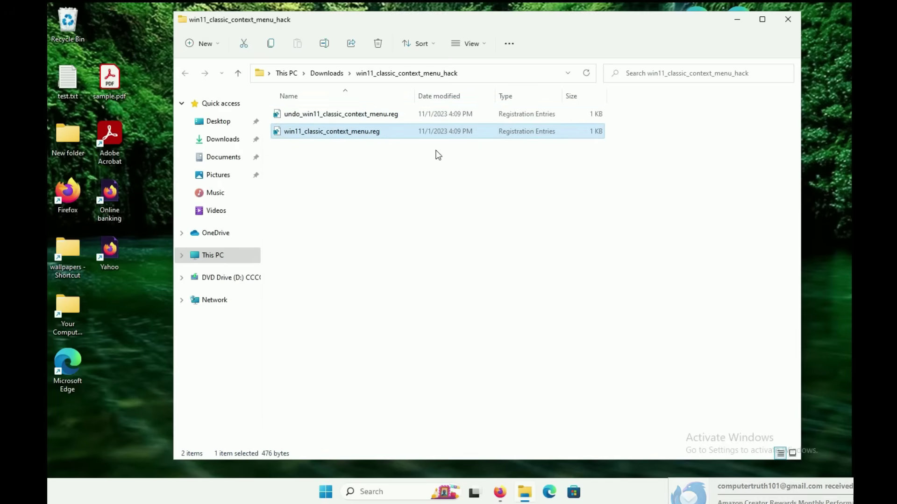
double_click(365, 133)
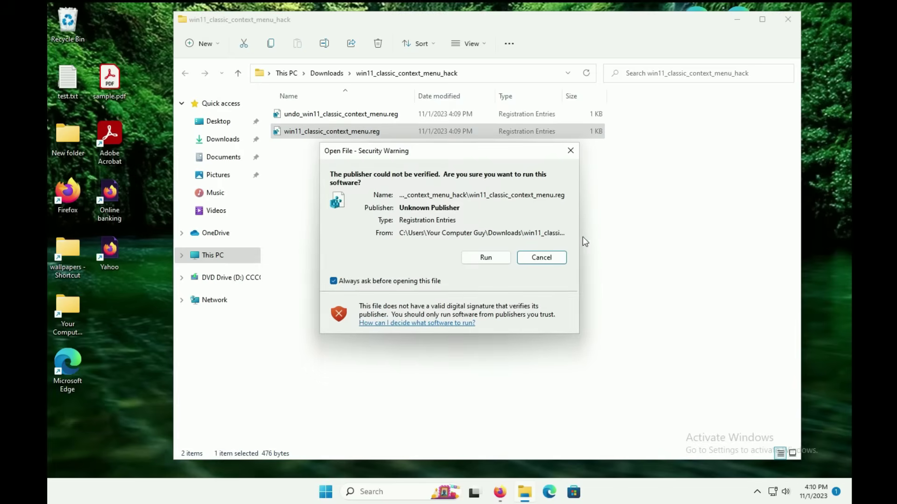
click(485, 258)
click(406, 332)
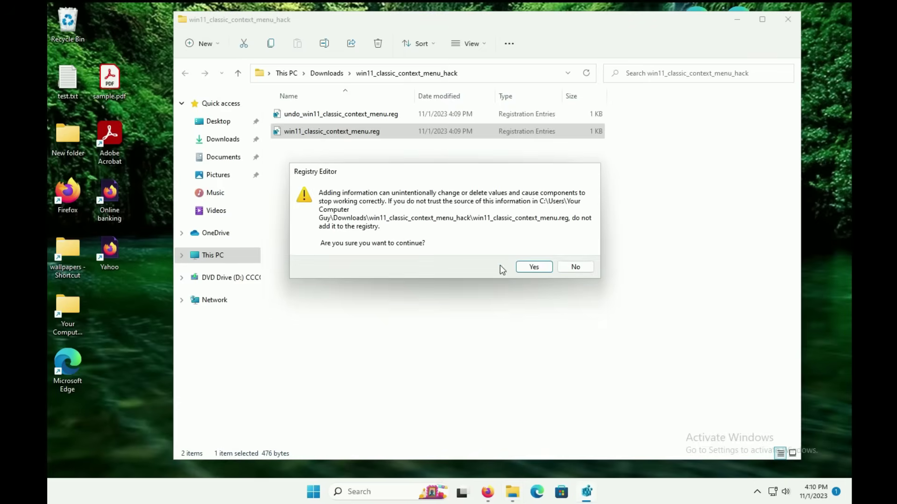
click(533, 267)
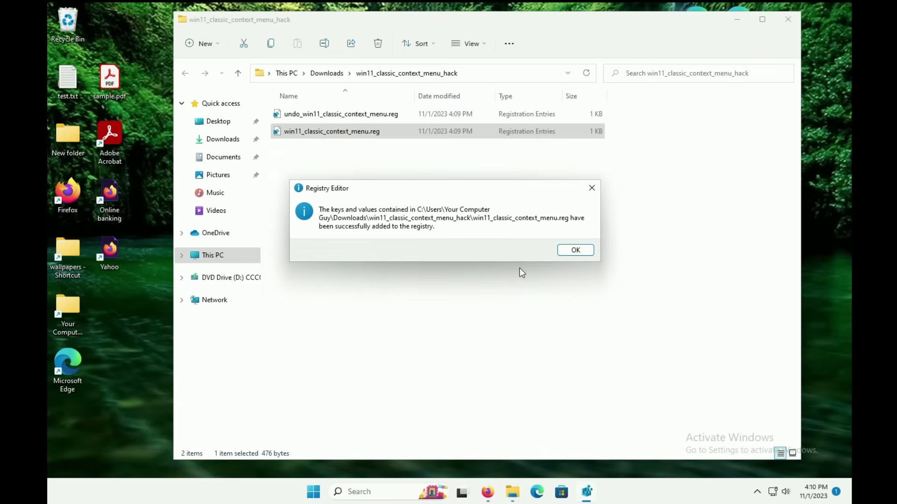
click(578, 252)
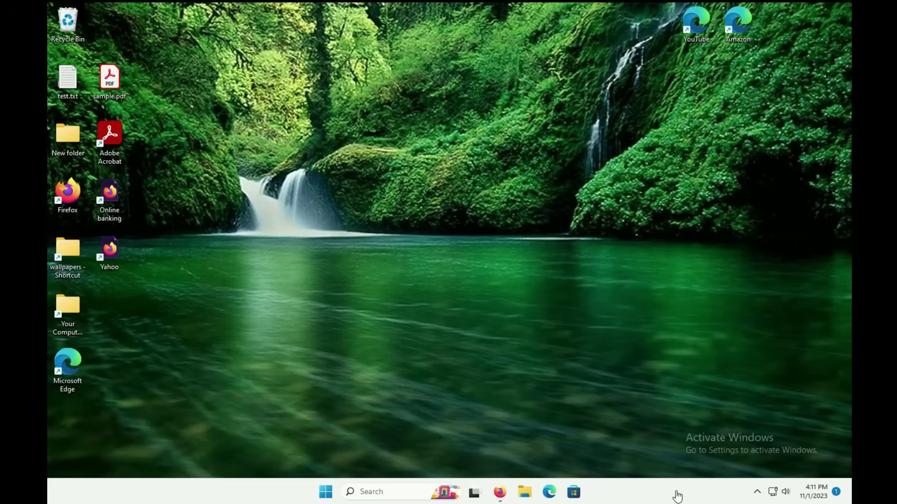
Step: Check the Yahoo shortcut's context menu, and restart Windows Explorer in Task Manager
right_click(114, 251)
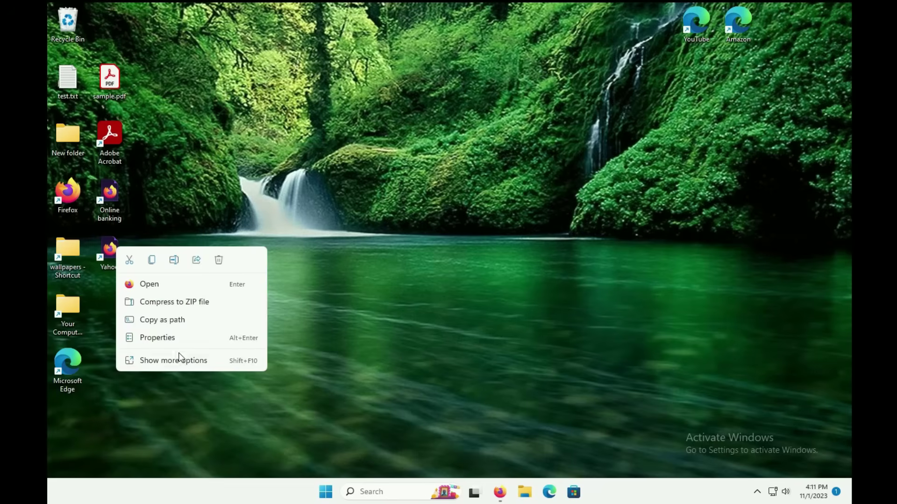
click(204, 362)
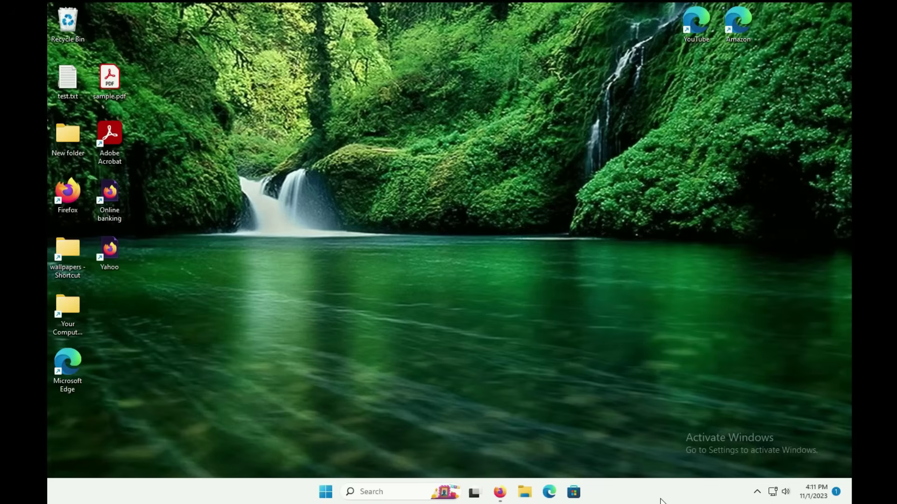
right_click(660, 501)
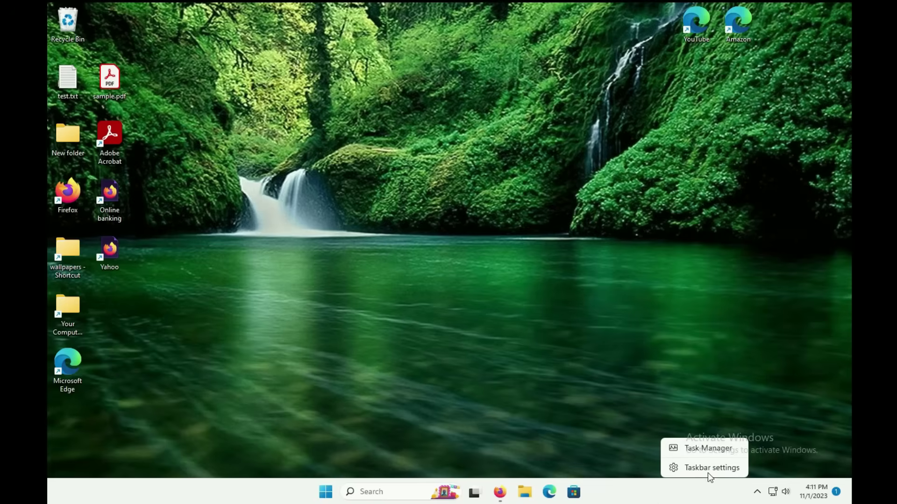
click(709, 448)
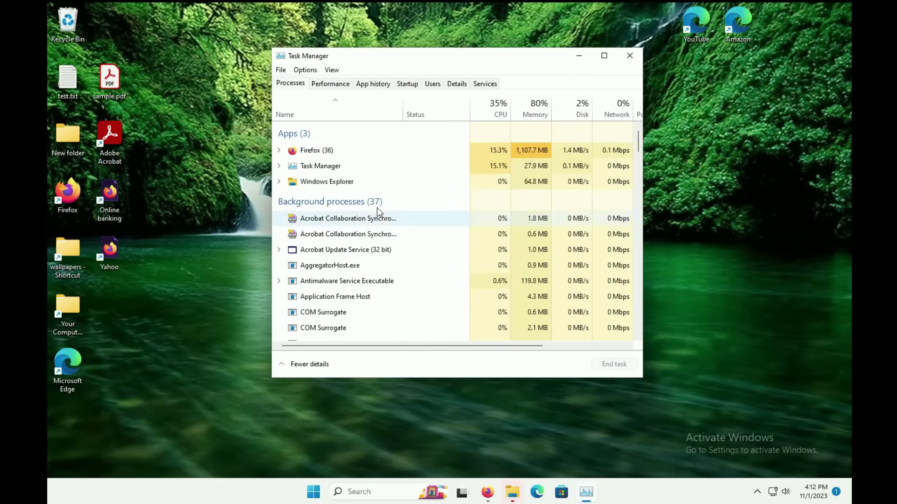
right_click(338, 187)
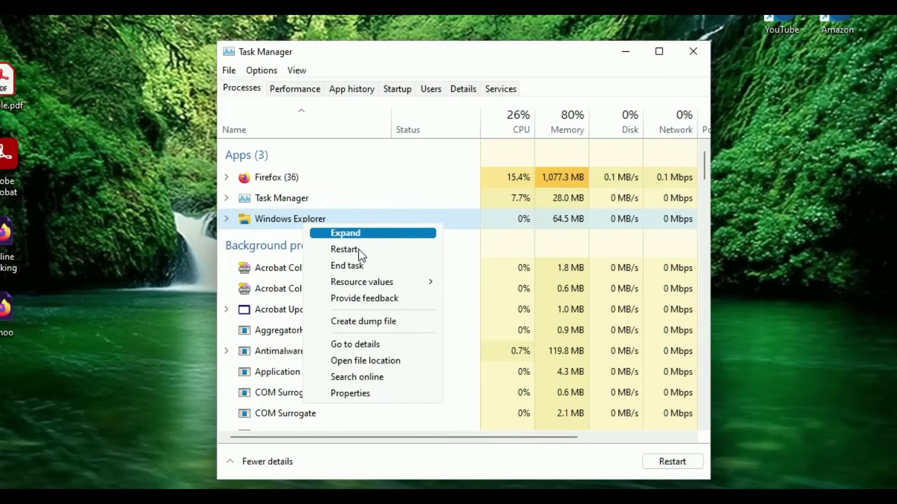
click(358, 251)
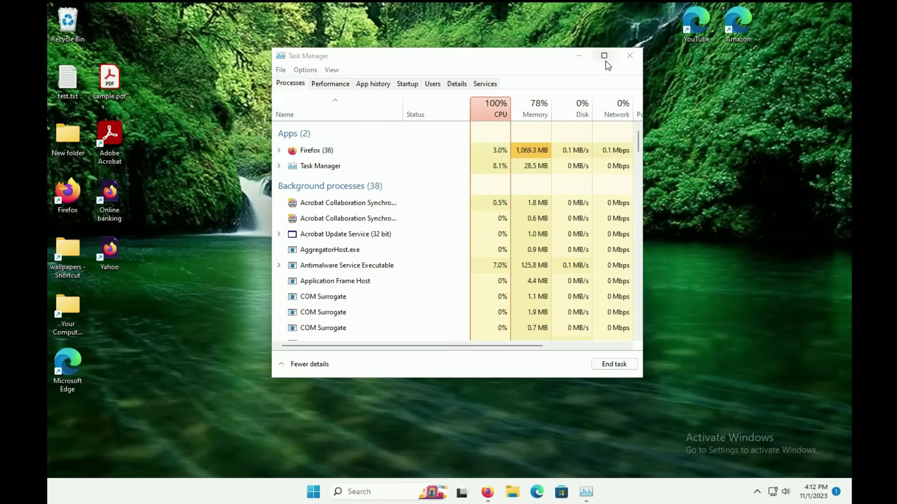
click(630, 54)
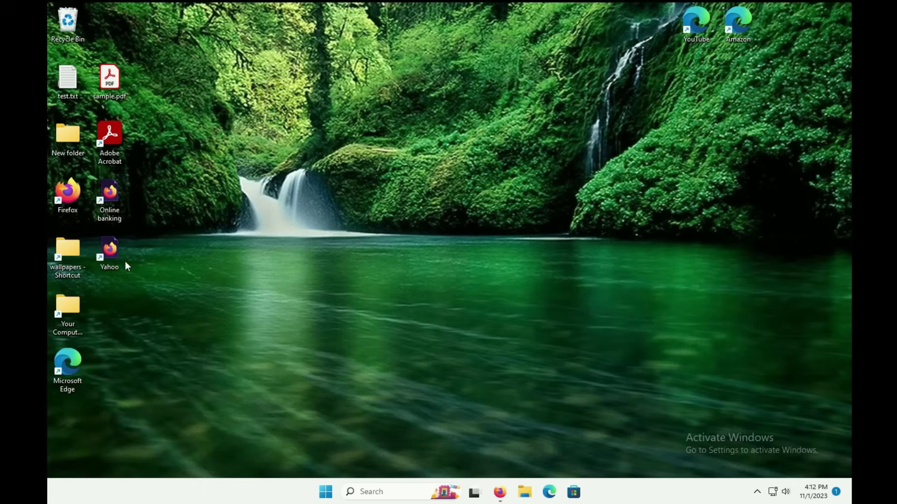
Step: Check the context menus of the Yahoo shortcut, the Online banking shortcut and the empty desktop
right_click(113, 250)
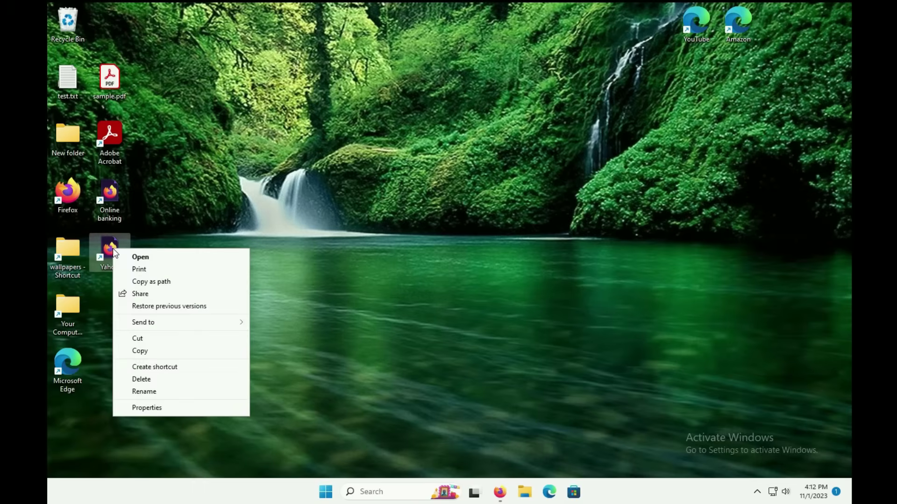
right_click(119, 203)
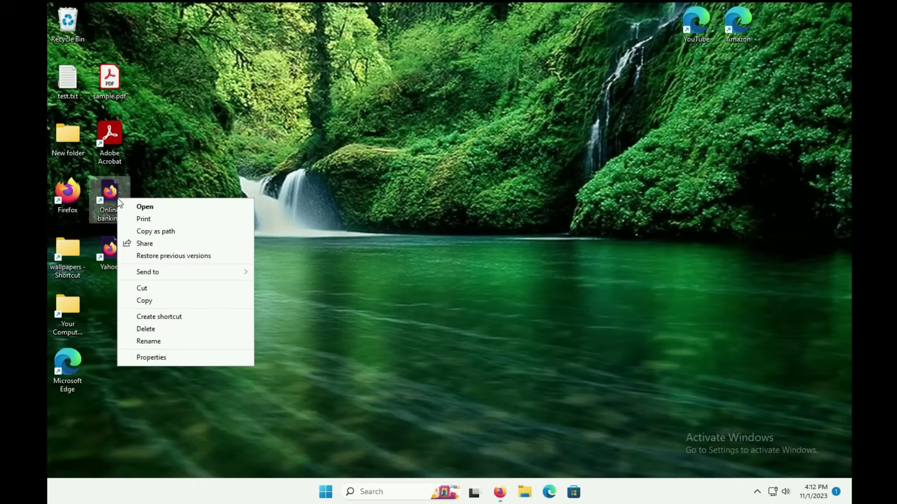
right_click(439, 161)
click(130, 284)
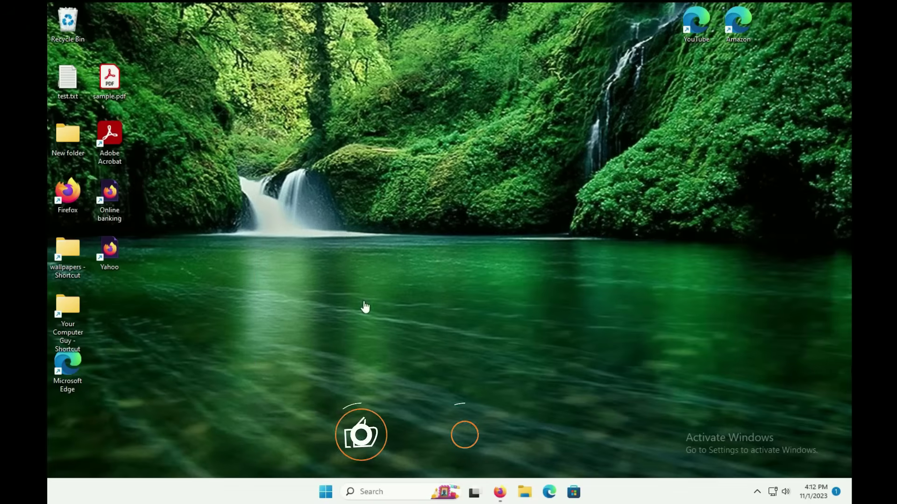